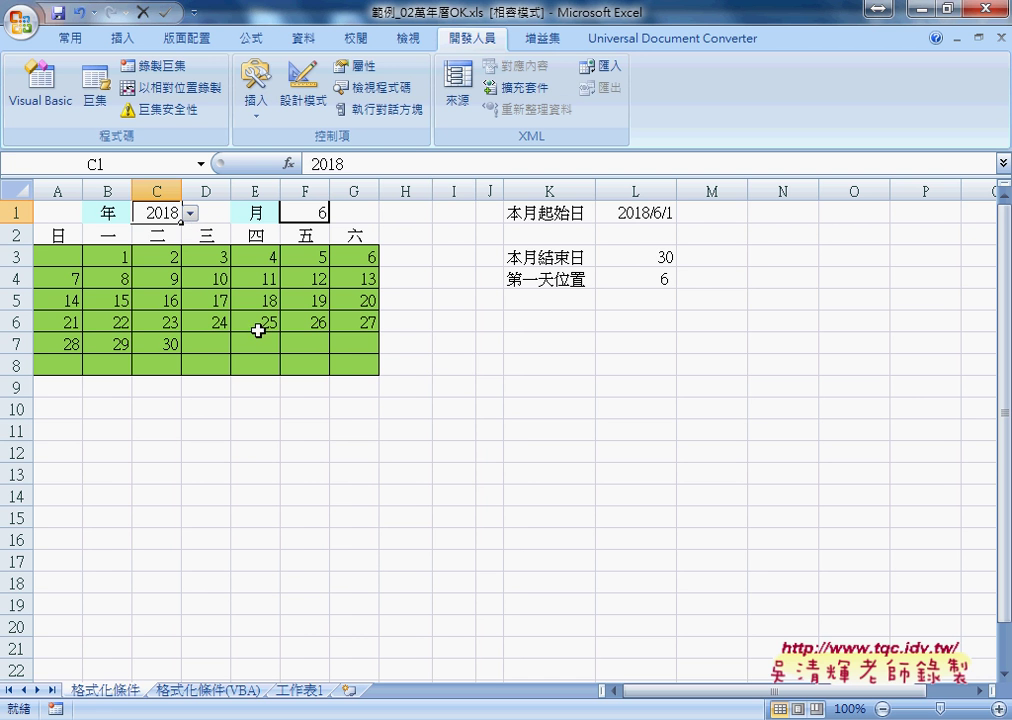
Step: Flip between the 格式化條件 and 格式化條件(VBA) sheets, ending on 格式化條件
click(470, 366)
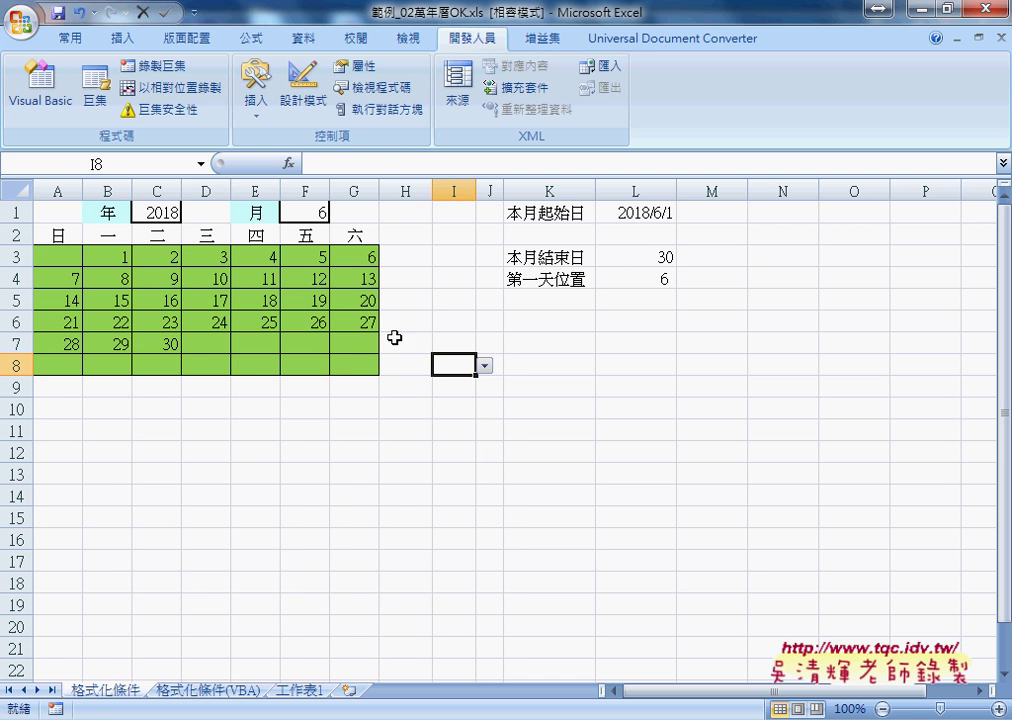
click(369, 432)
click(166, 212)
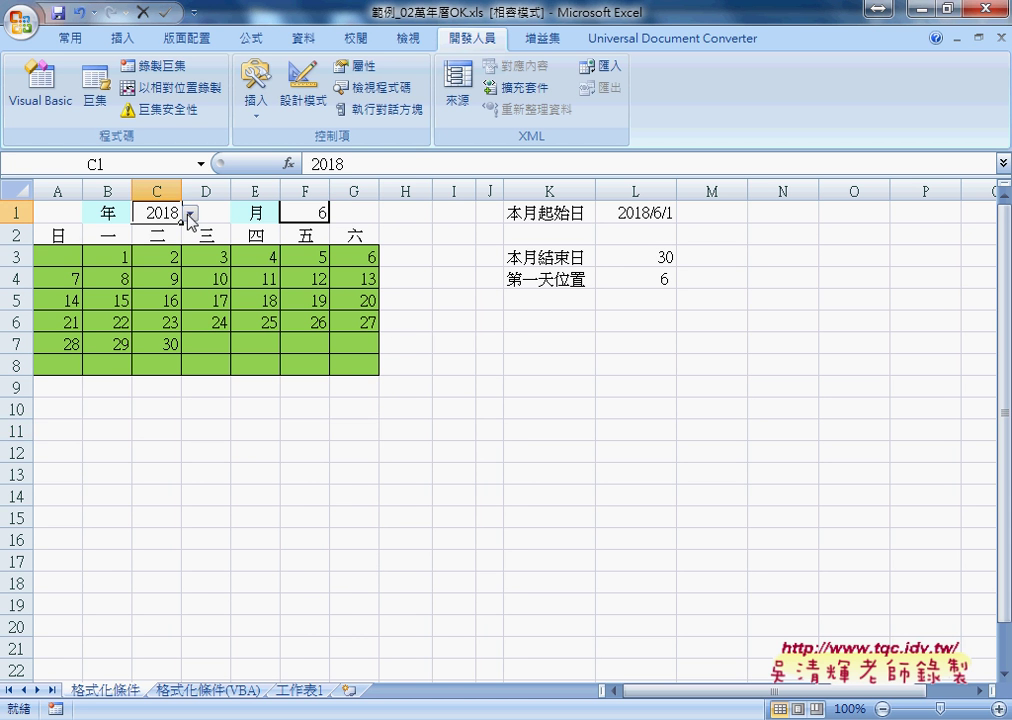
click(160, 690)
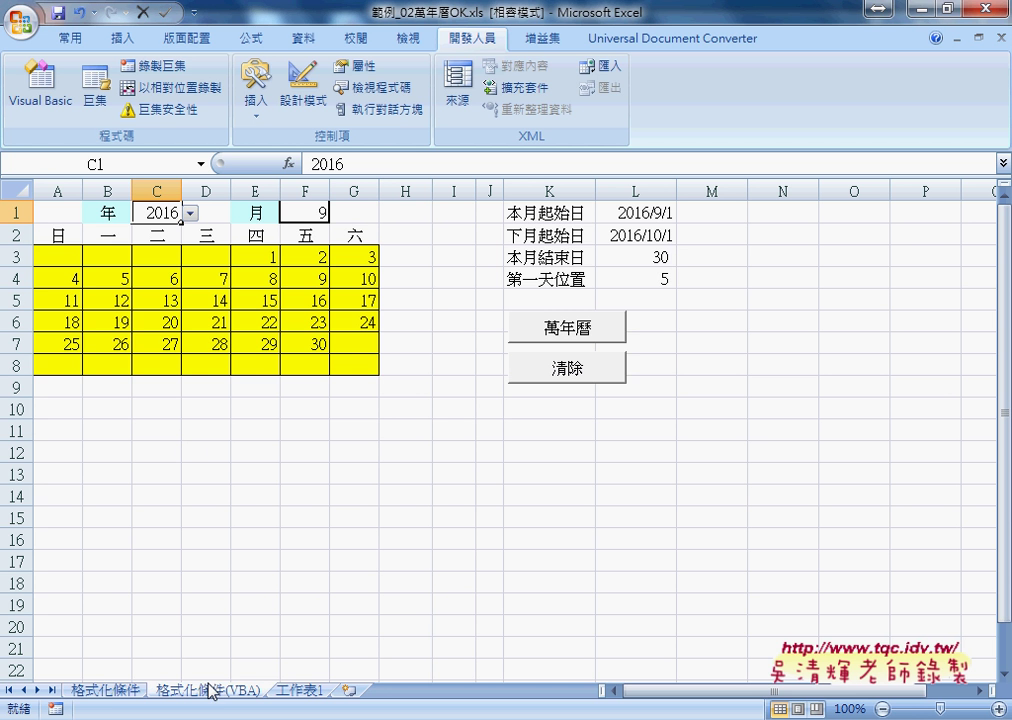
click(107, 691)
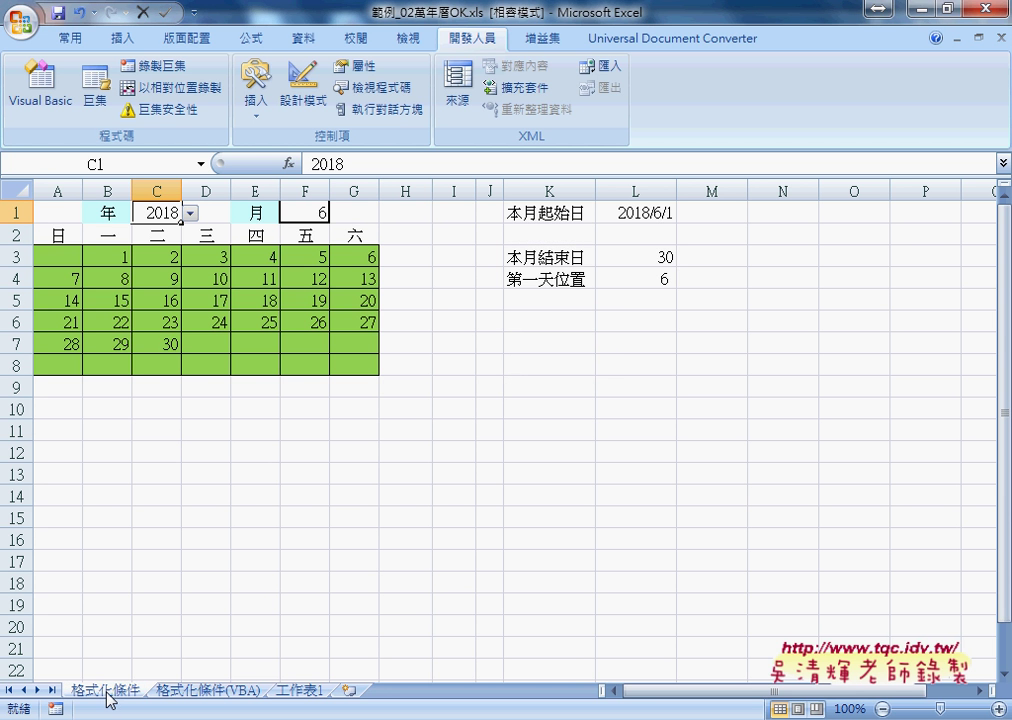
click(228, 692)
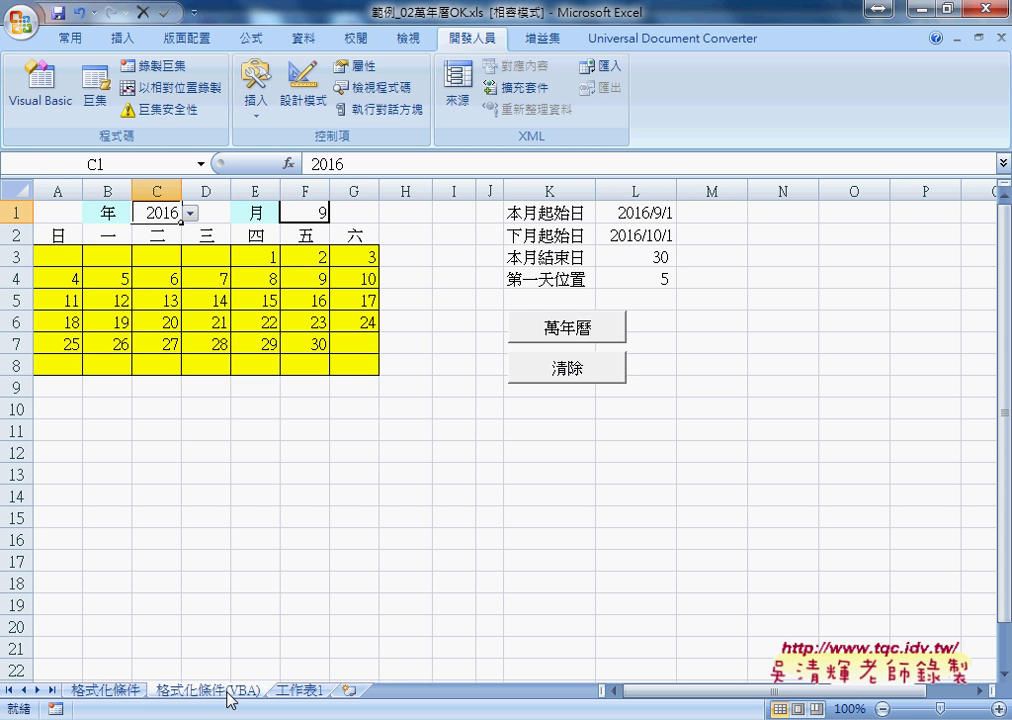
click(95, 692)
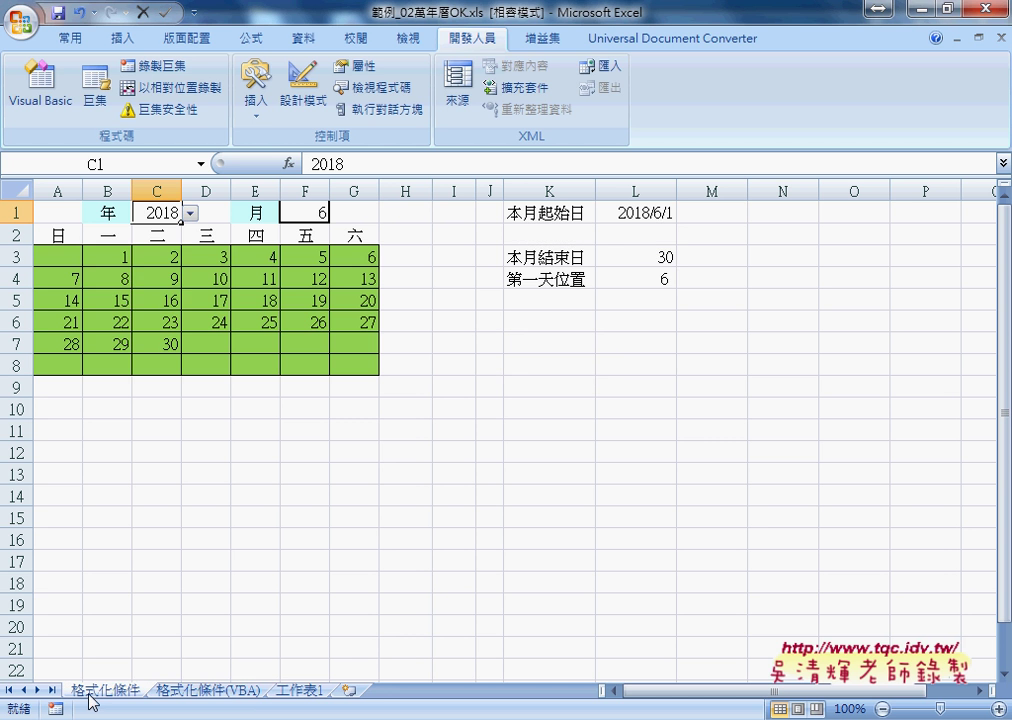
Step: Pick year 2016 in C1 and month 4 in F1 from their dropdown lists
click(190, 213)
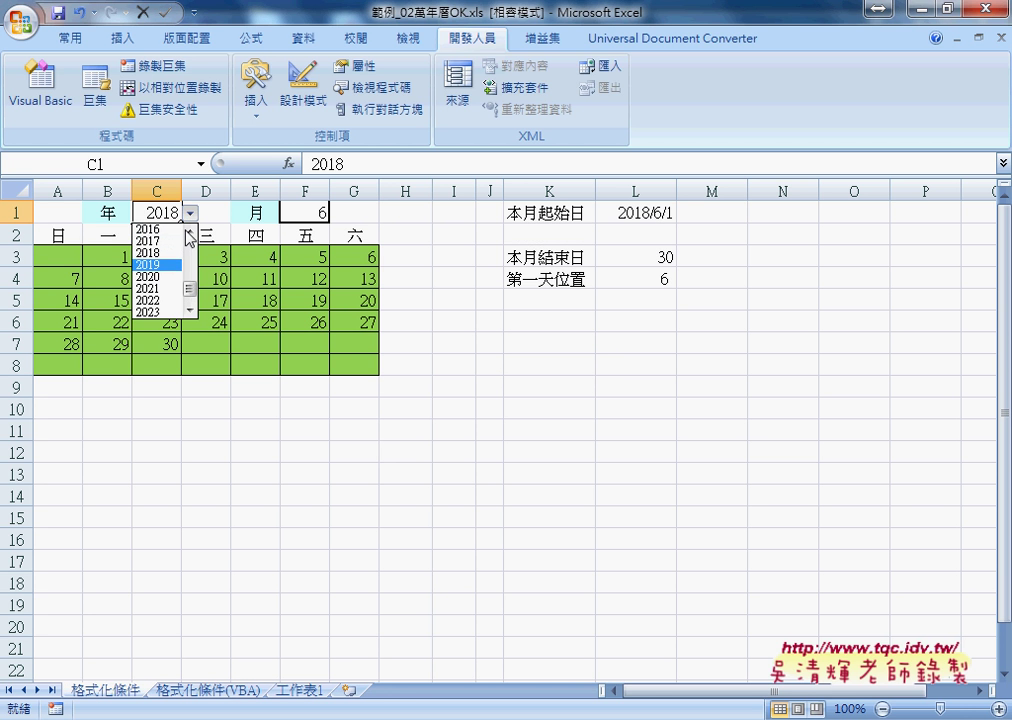
click(189, 230)
click(155, 243)
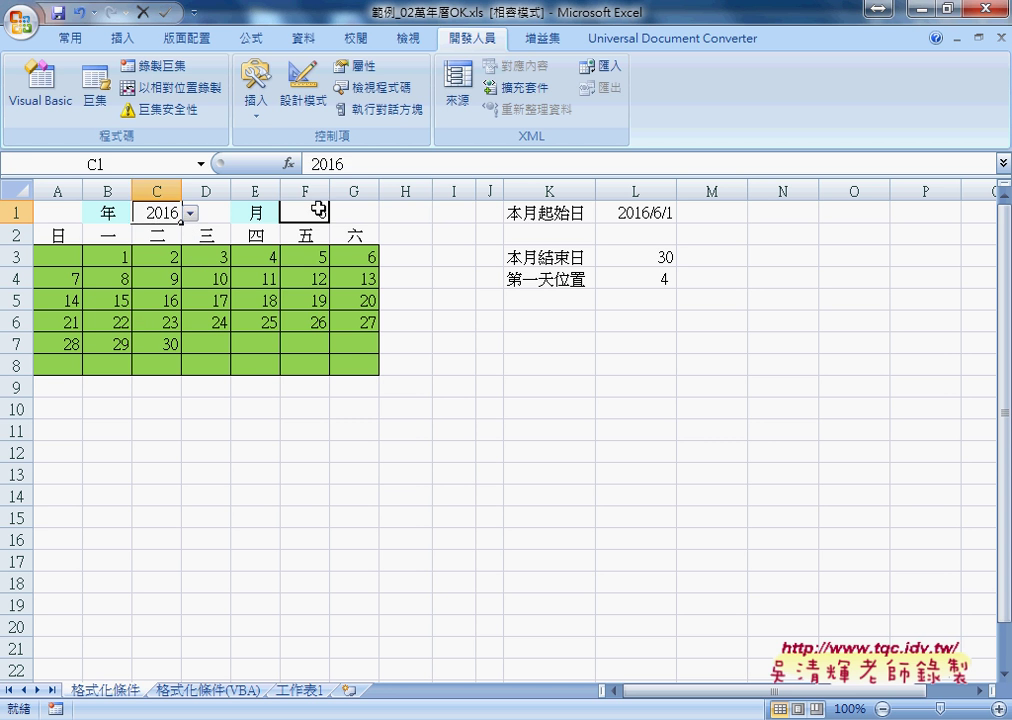
click(305, 212)
click(338, 213)
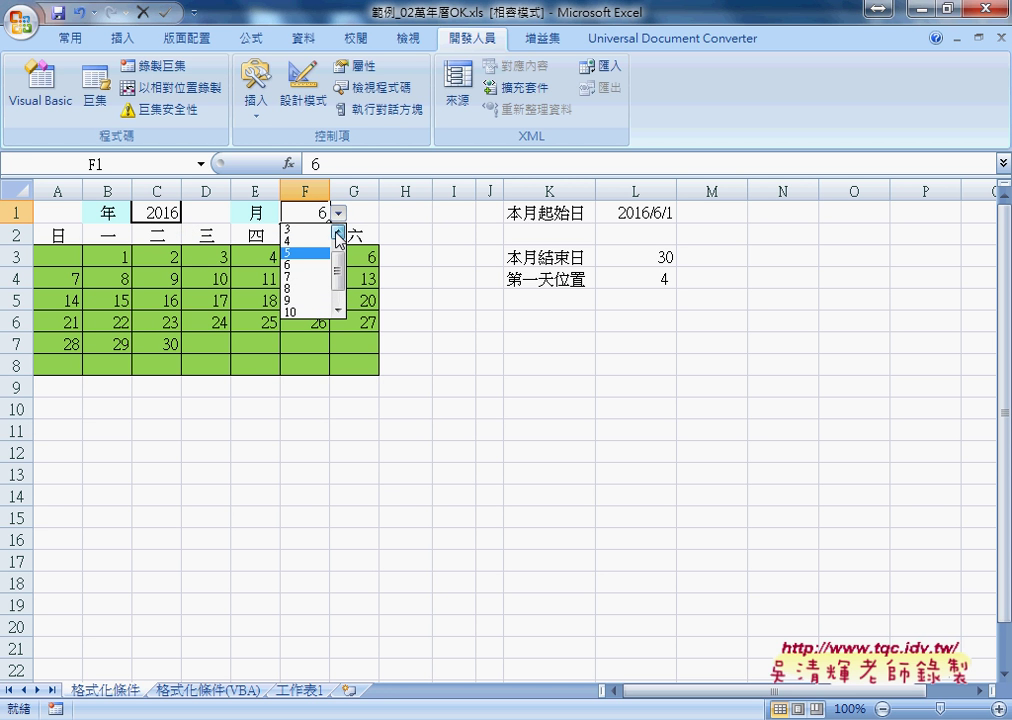
scroll(312, 230, up, 2)
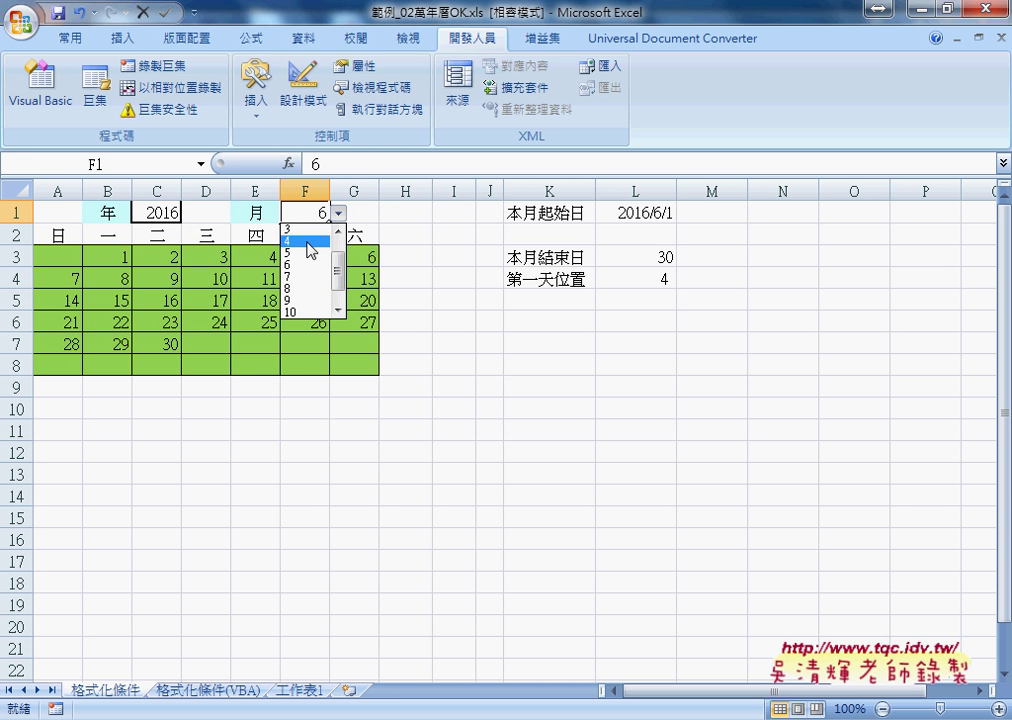
click(308, 242)
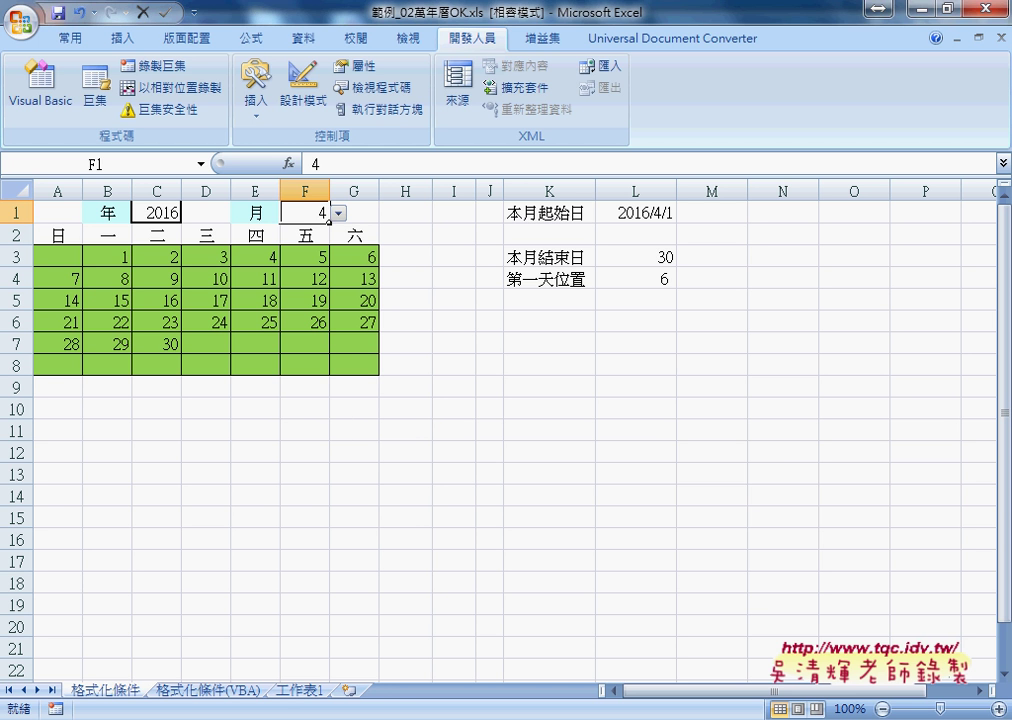
Step: Compare the April 2016 grid with the system calendar, then go to 格式化條件(VBA)
click(975, 719)
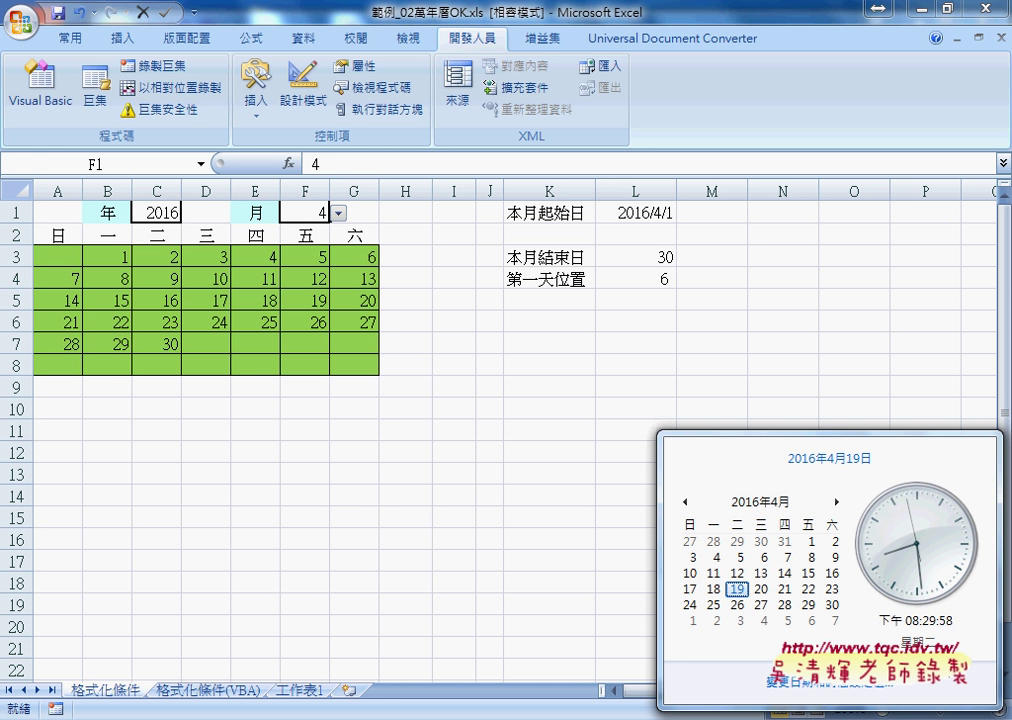
click(106, 257)
click(113, 258)
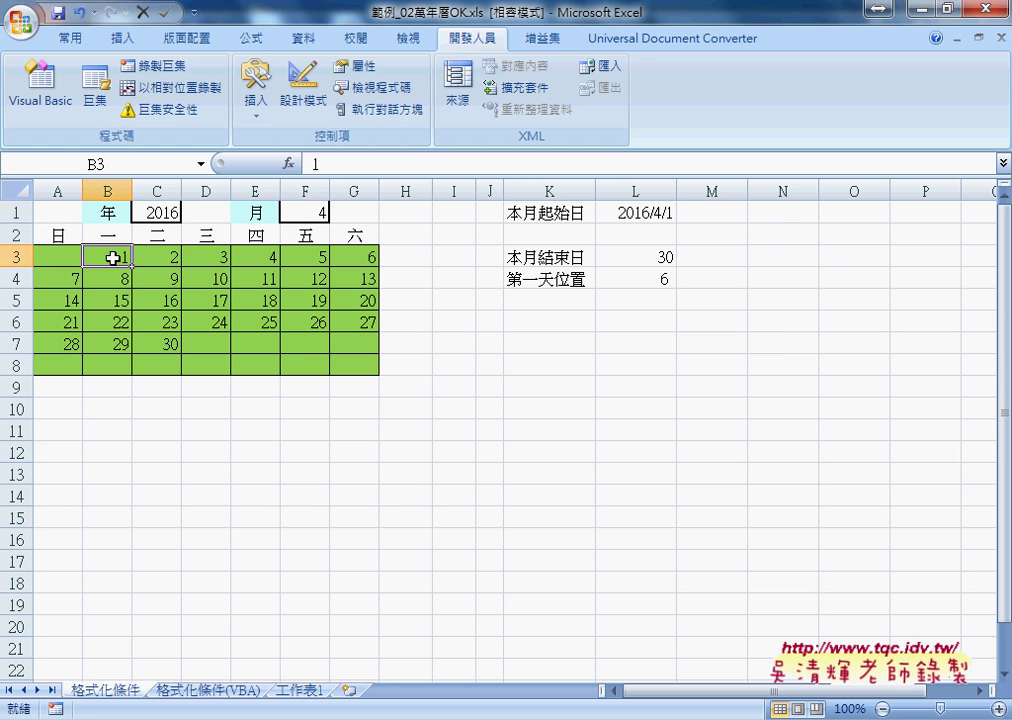
click(174, 256)
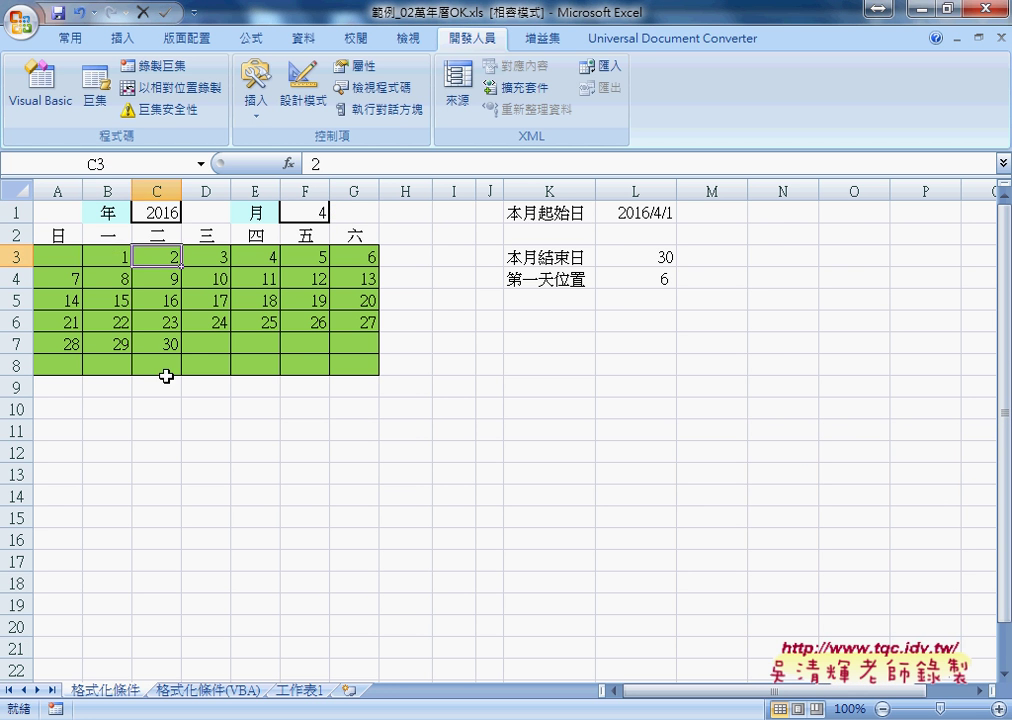
click(236, 691)
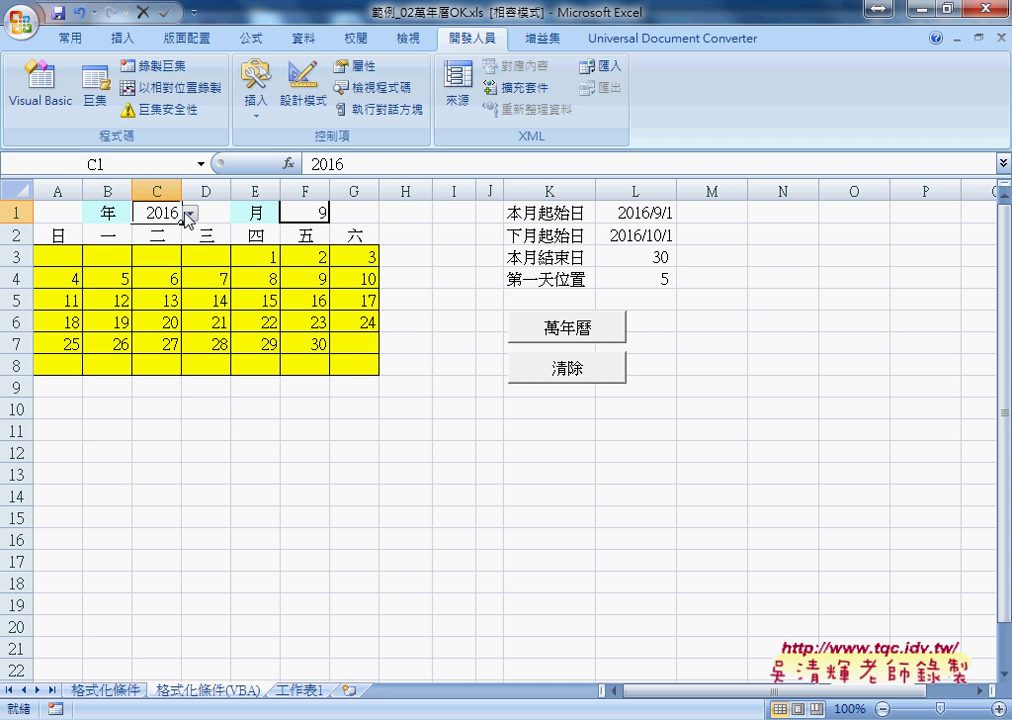
Step: Choose month 4 from F1's dropdown on the 格式化條件(VBA) sheet
click(308, 212)
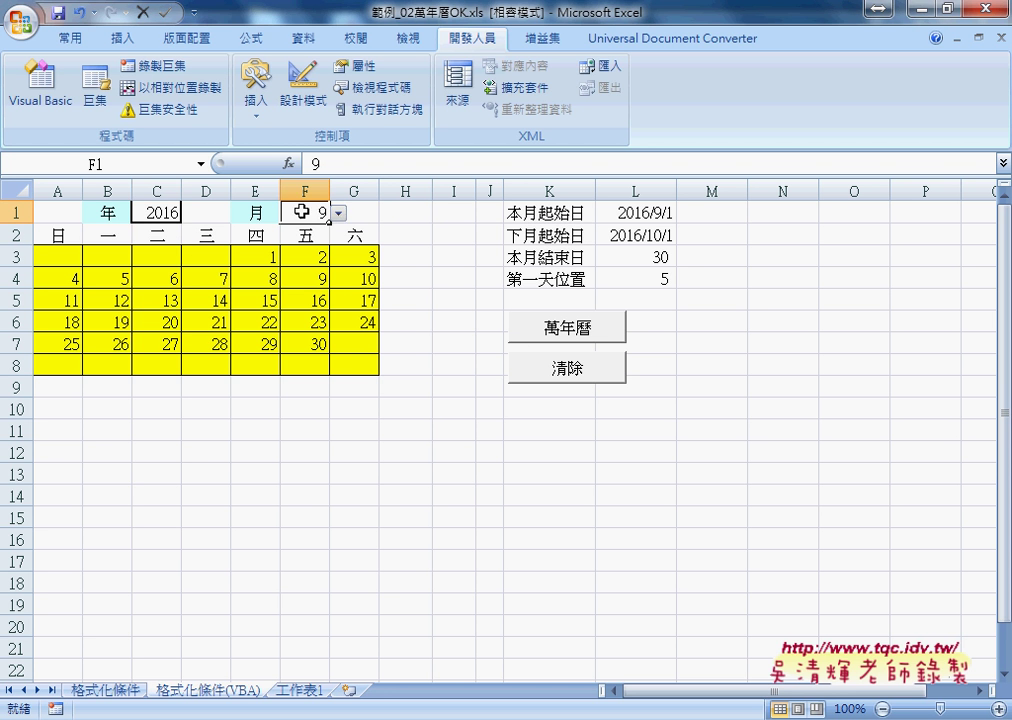
click(339, 213)
scroll(322, 250, up, 2)
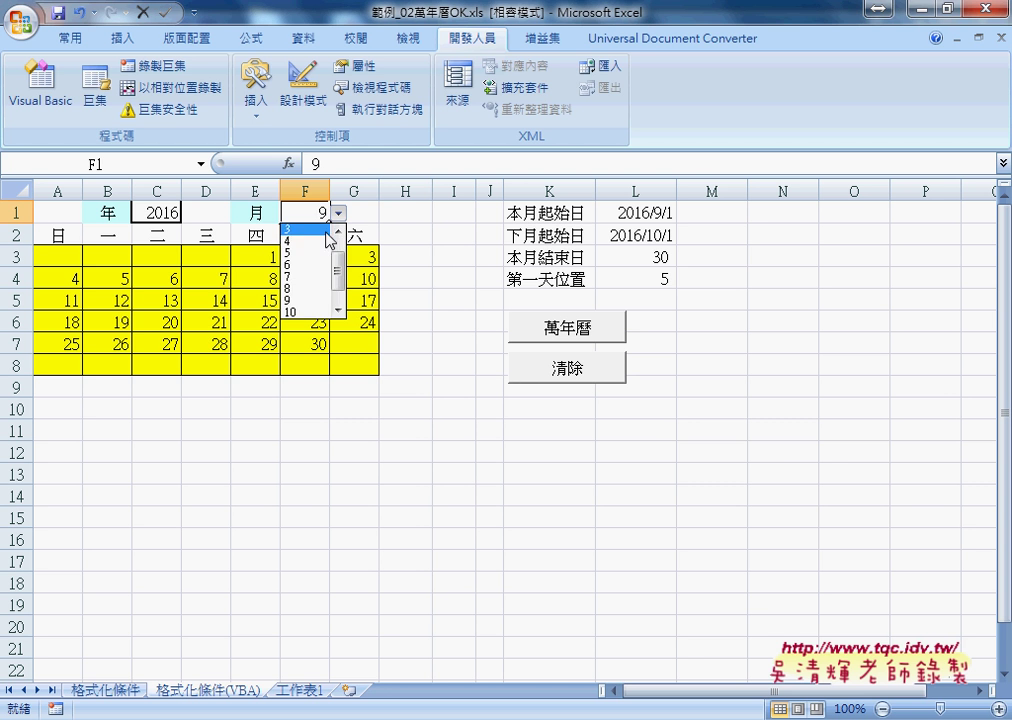
click(316, 241)
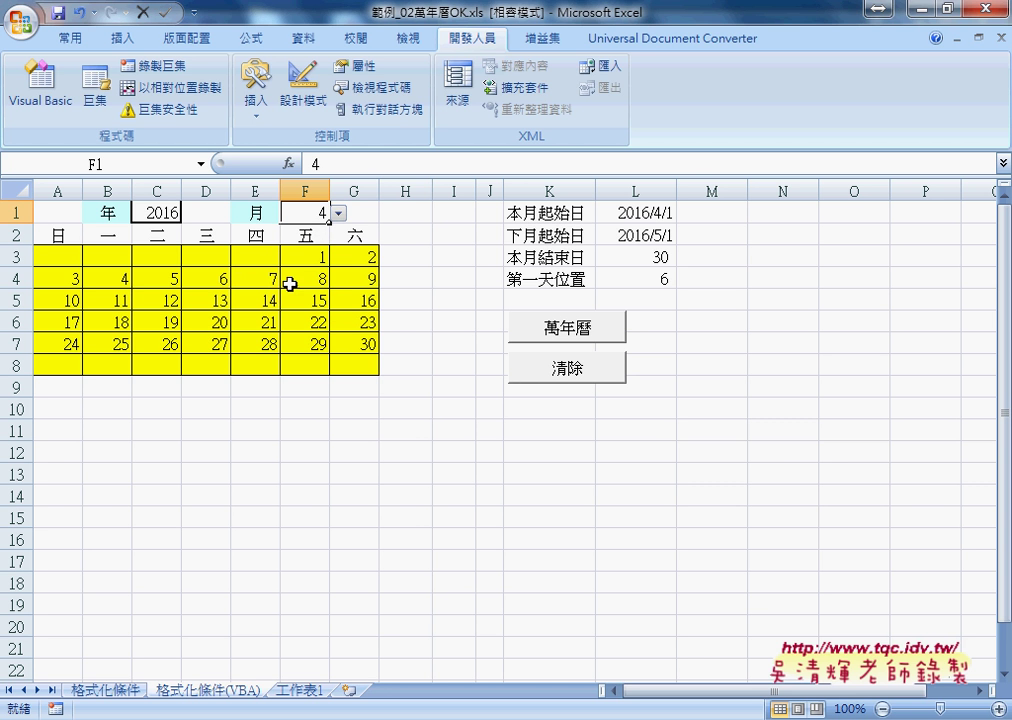
Step: Mark Friday the 1st and the 30th on the system calendar and sheet, then clear the marks
click(975, 715)
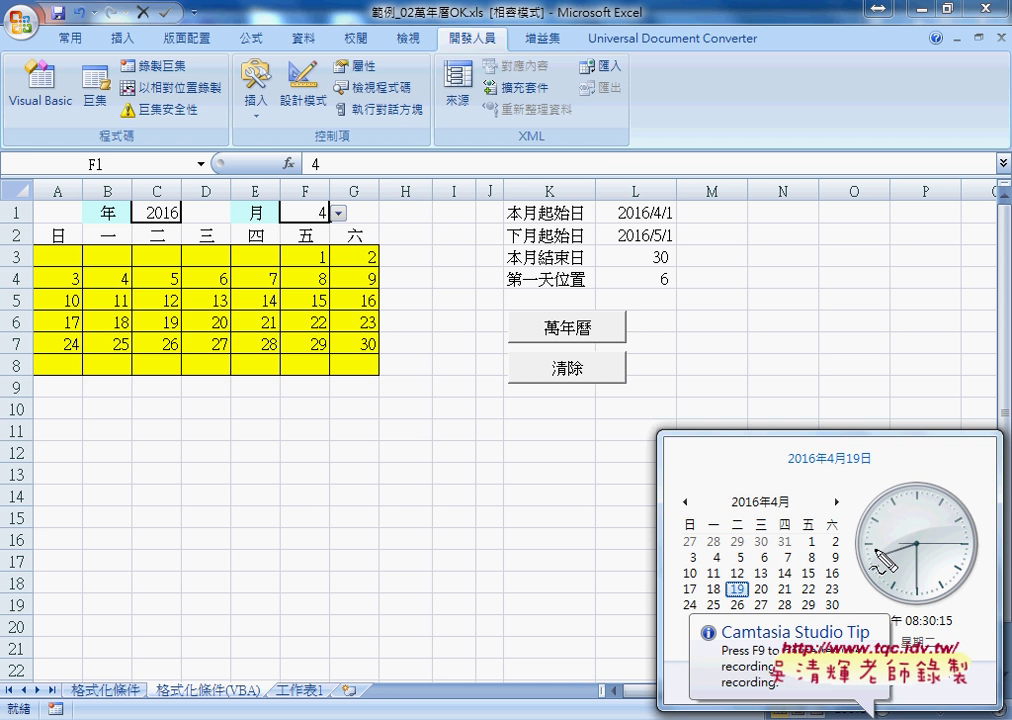
drag(810, 550, 824, 545)
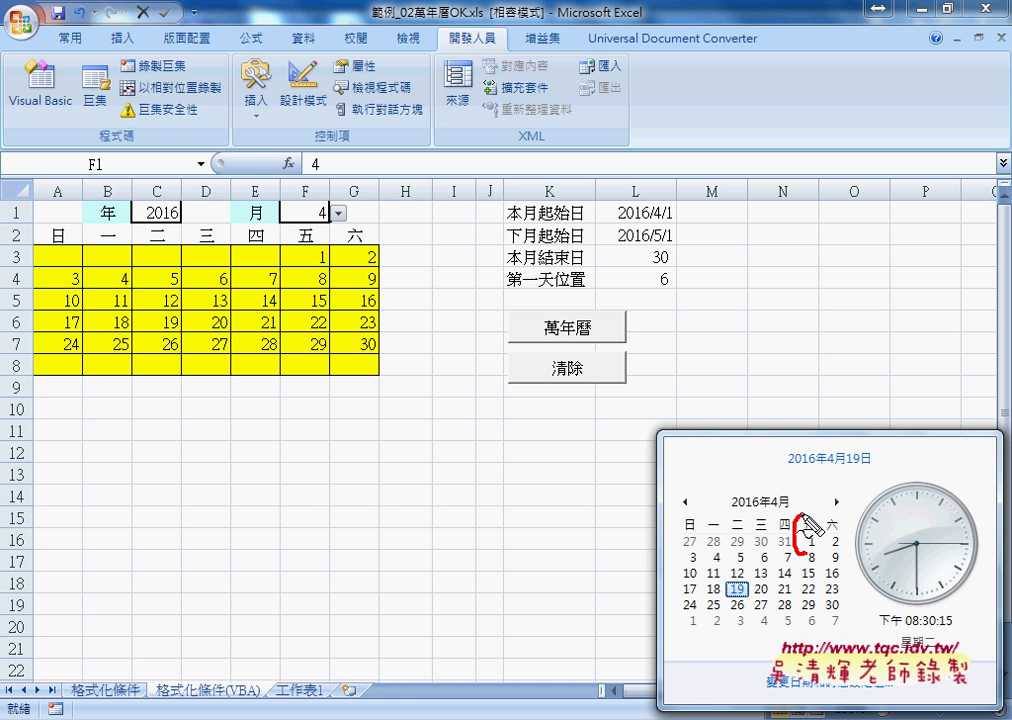
mouse_move(306, 268)
mouse_down()
mouse_move(339, 259)
mouse_move(322, 268)
mouse_up()
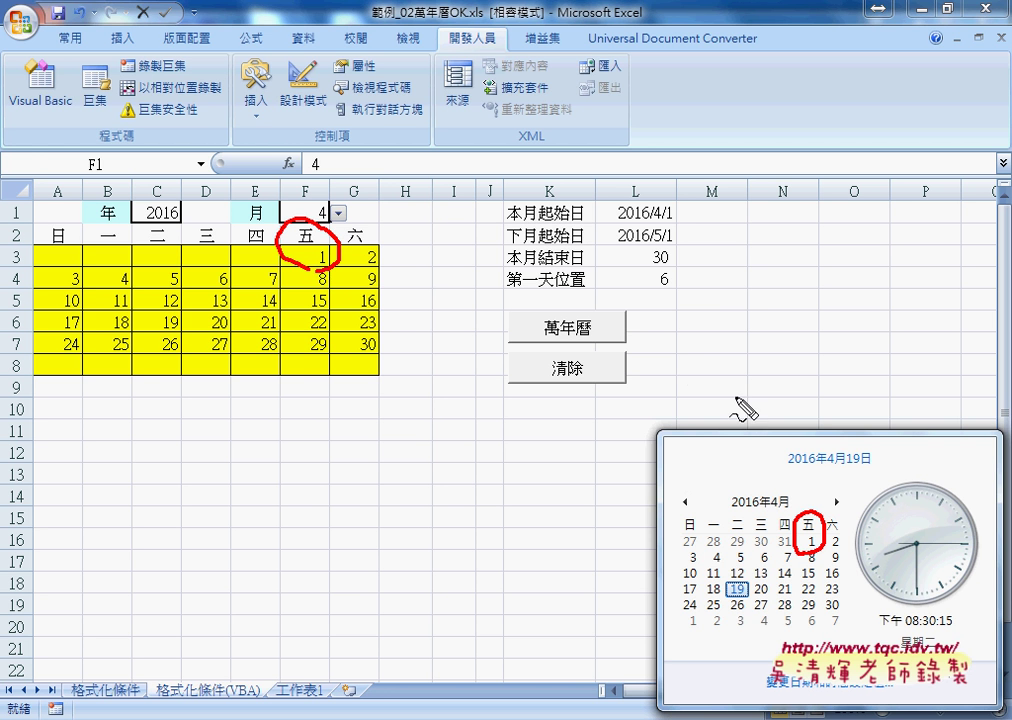
drag(330, 187, 343, 219)
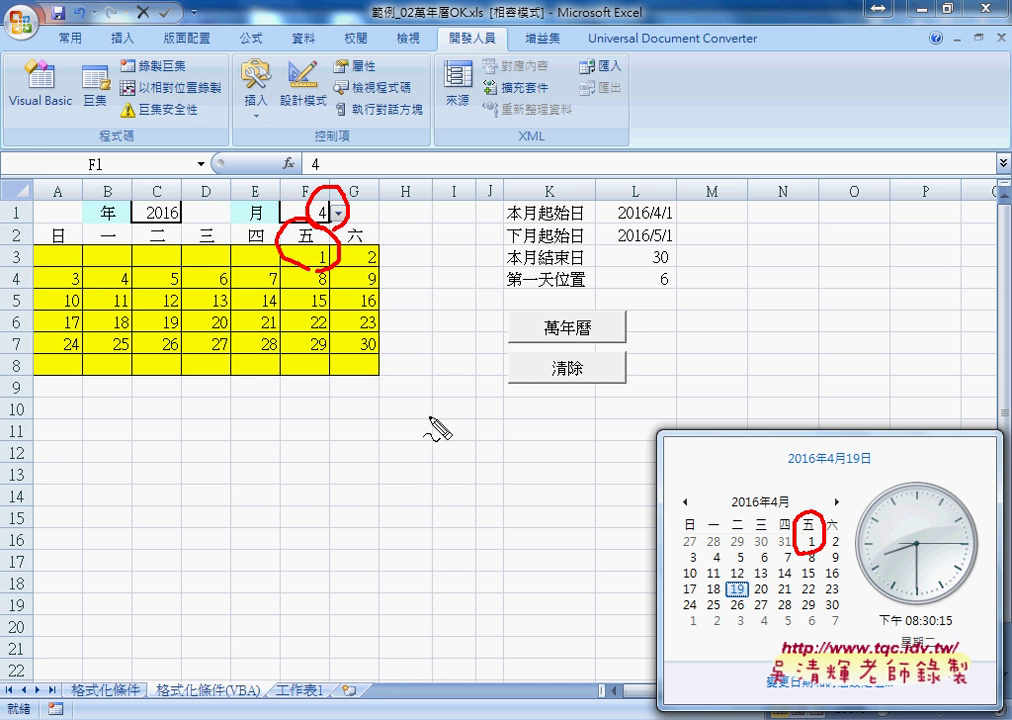
mouse_move(815, 600)
mouse_down()
mouse_move(840, 596)
mouse_move(818, 612)
mouse_up()
mouse_move(378, 333)
mouse_down()
mouse_move(345, 352)
mouse_move(386, 340)
mouse_up()
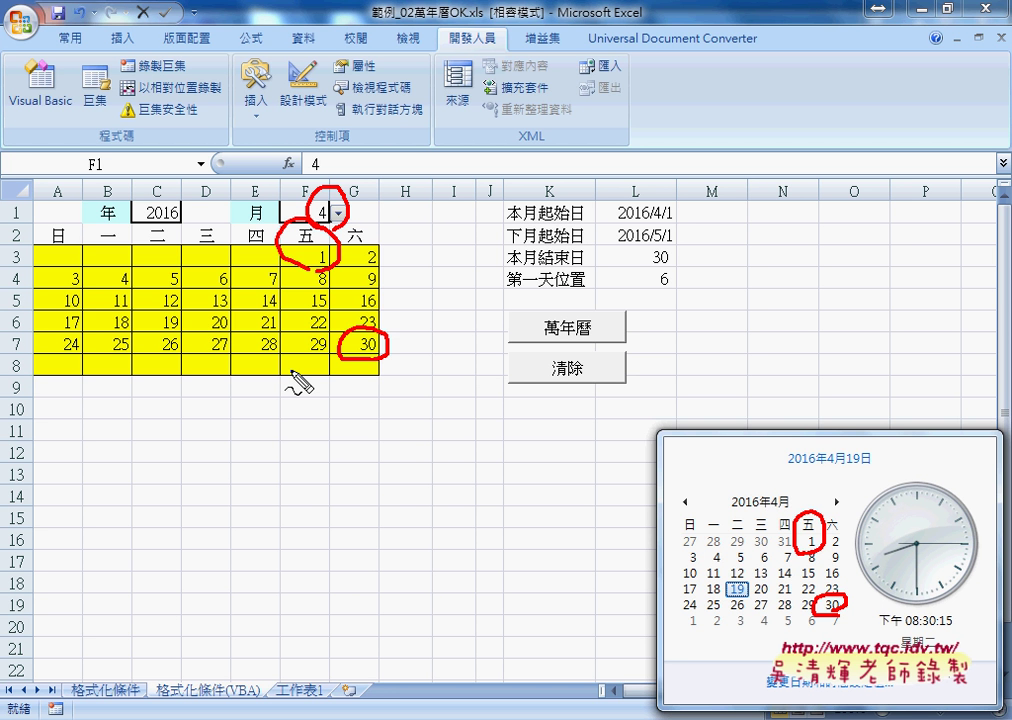
key(Escape)
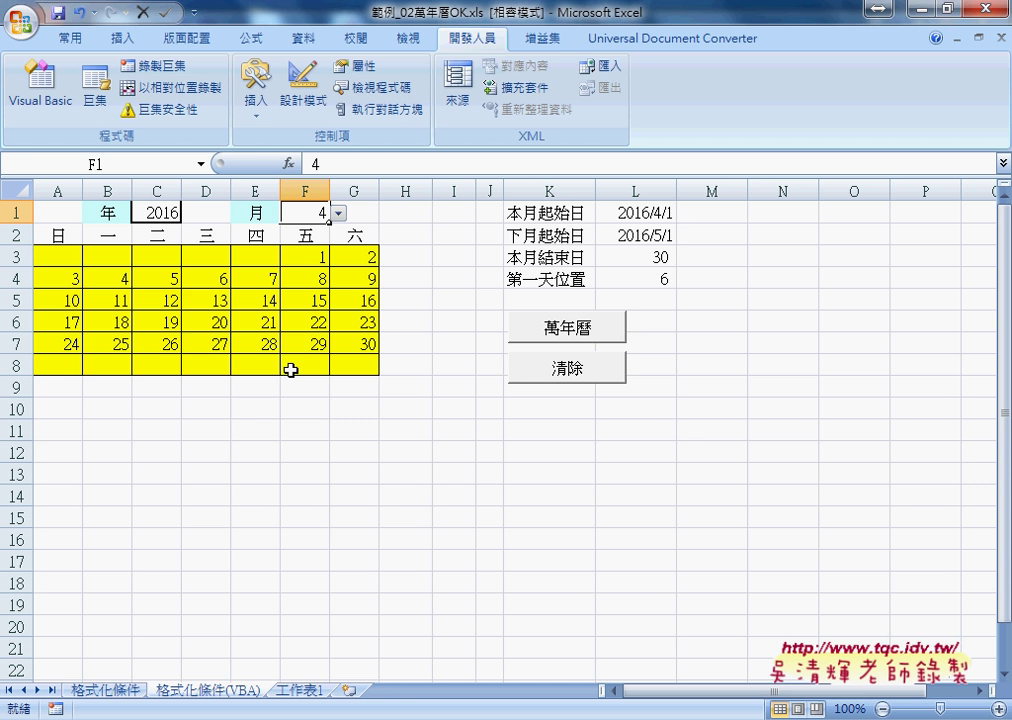
Step: Move to the 範例_02萬年曆.xls workbook and select its year list 2000–2020
click(108, 690)
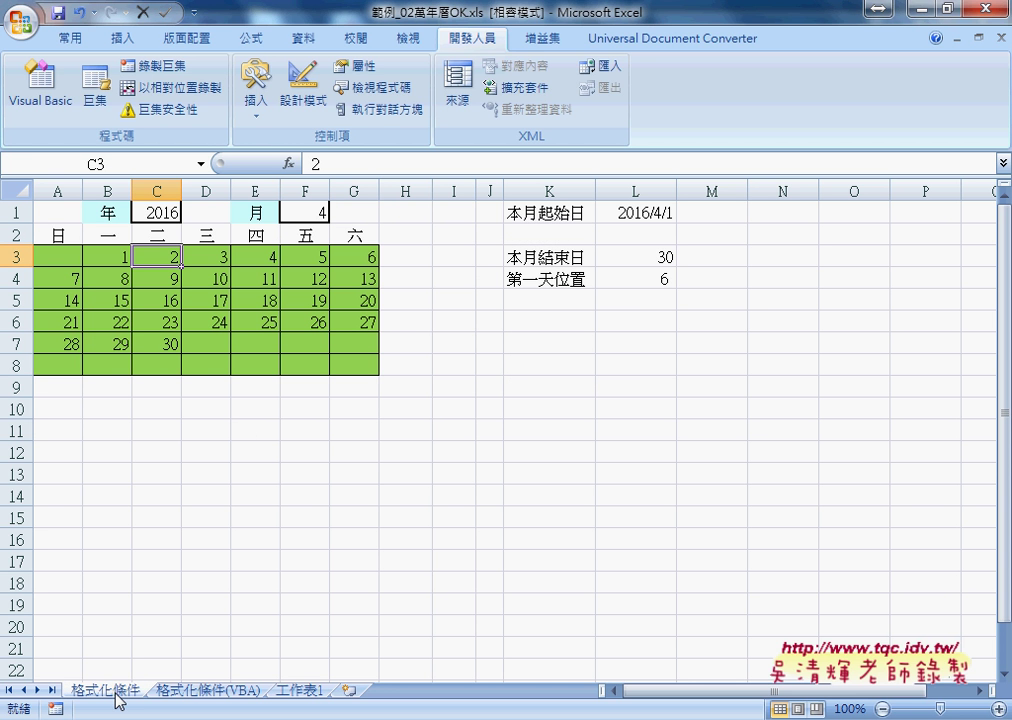
click(174, 216)
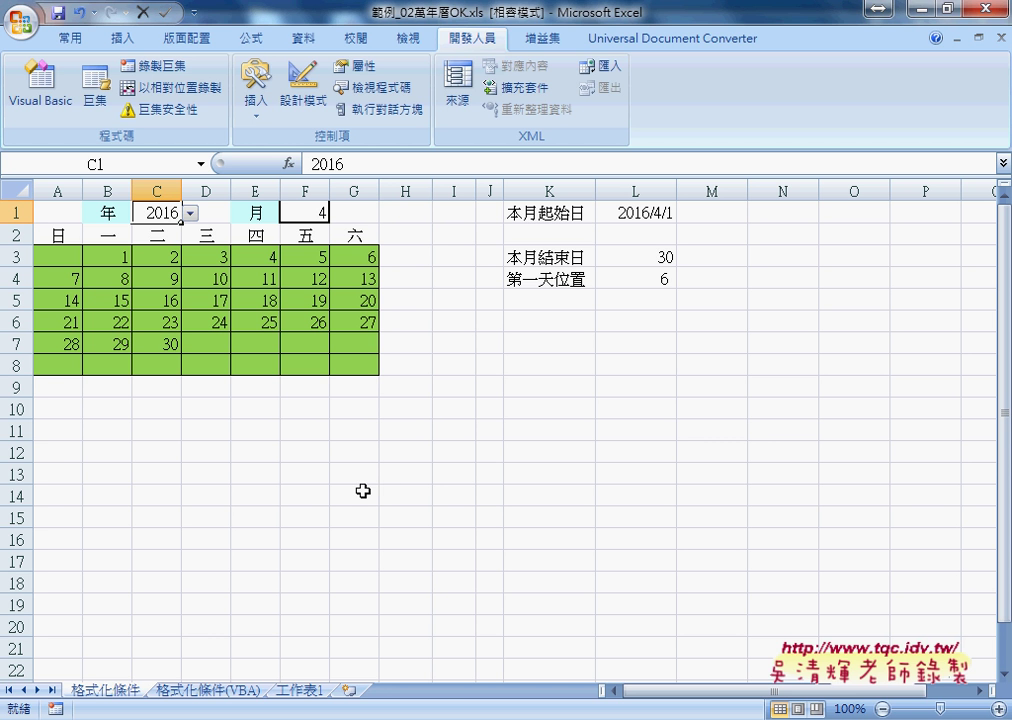
mouse_move(453, 712)
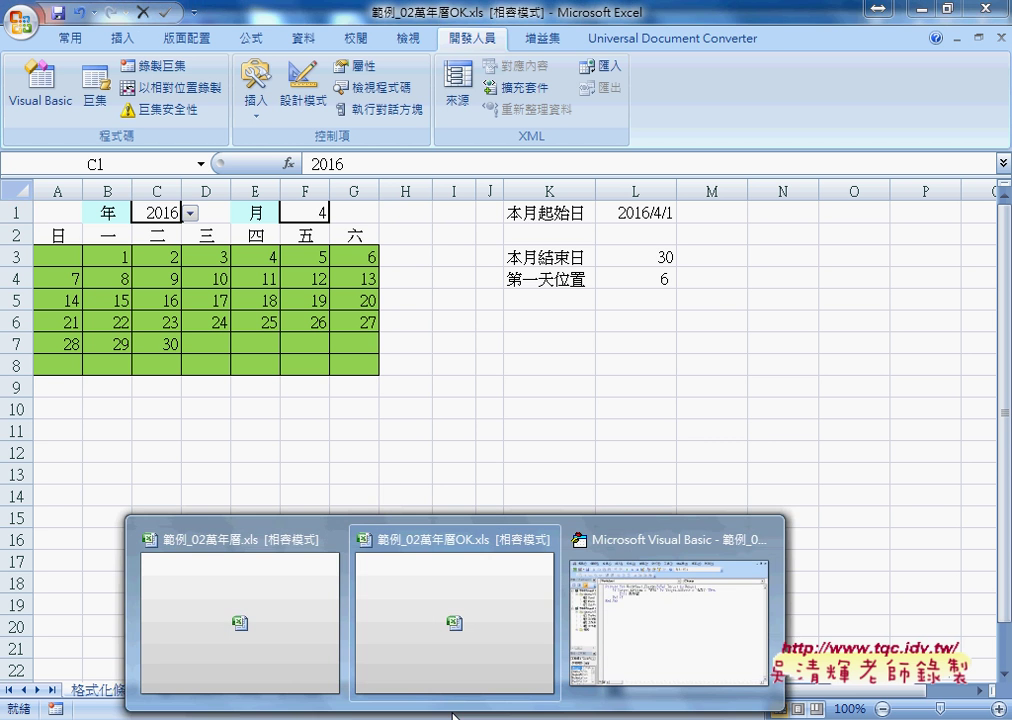
click(290, 620)
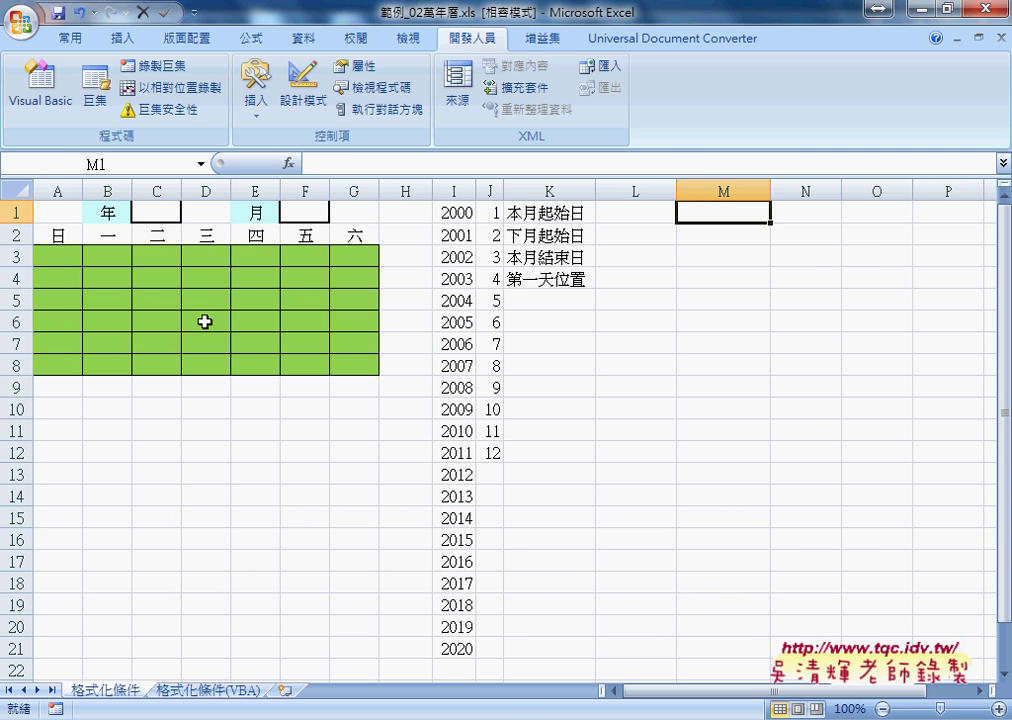
click(151, 212)
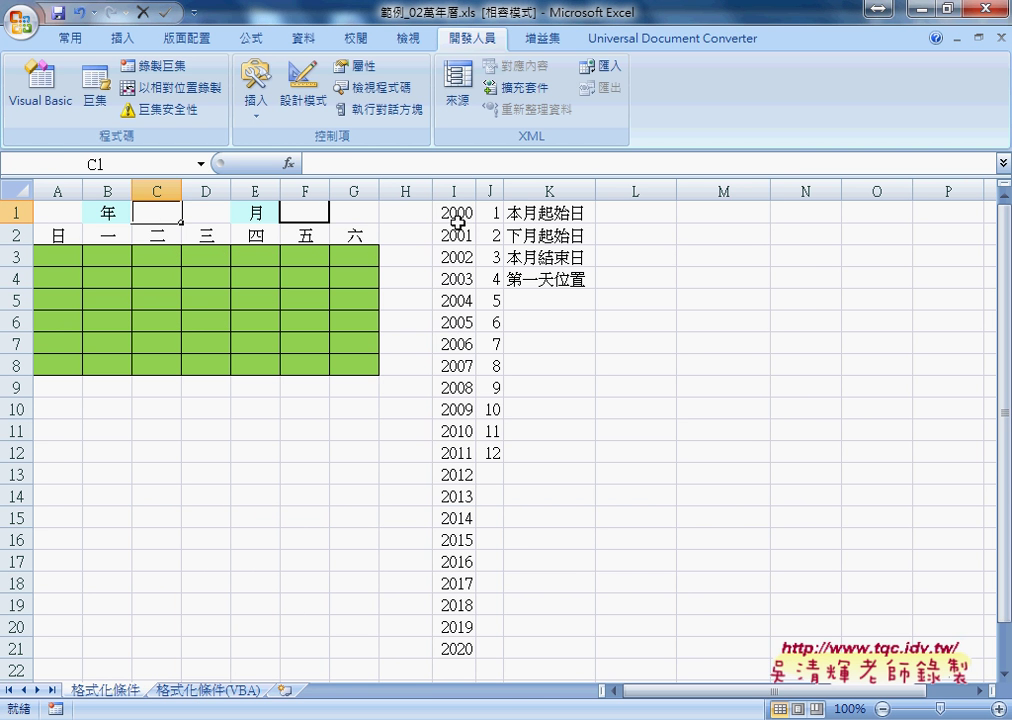
drag(455, 212, 445, 648)
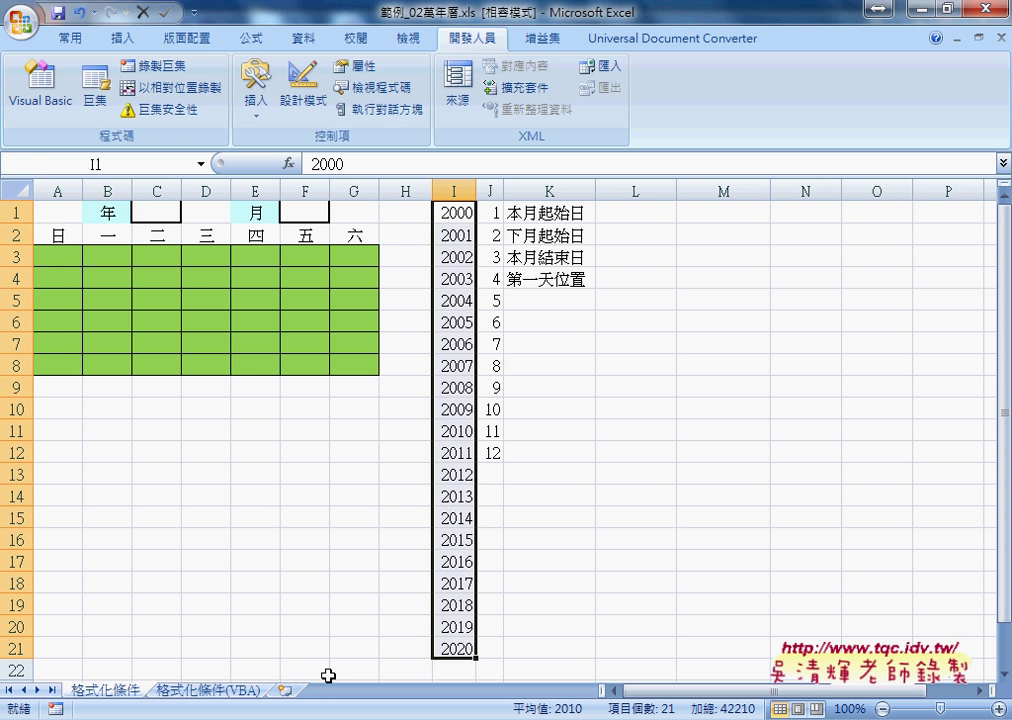
Step: Copy the year and month lists and paste them at A2 of a new sheet
drag(495, 212, 458, 649)
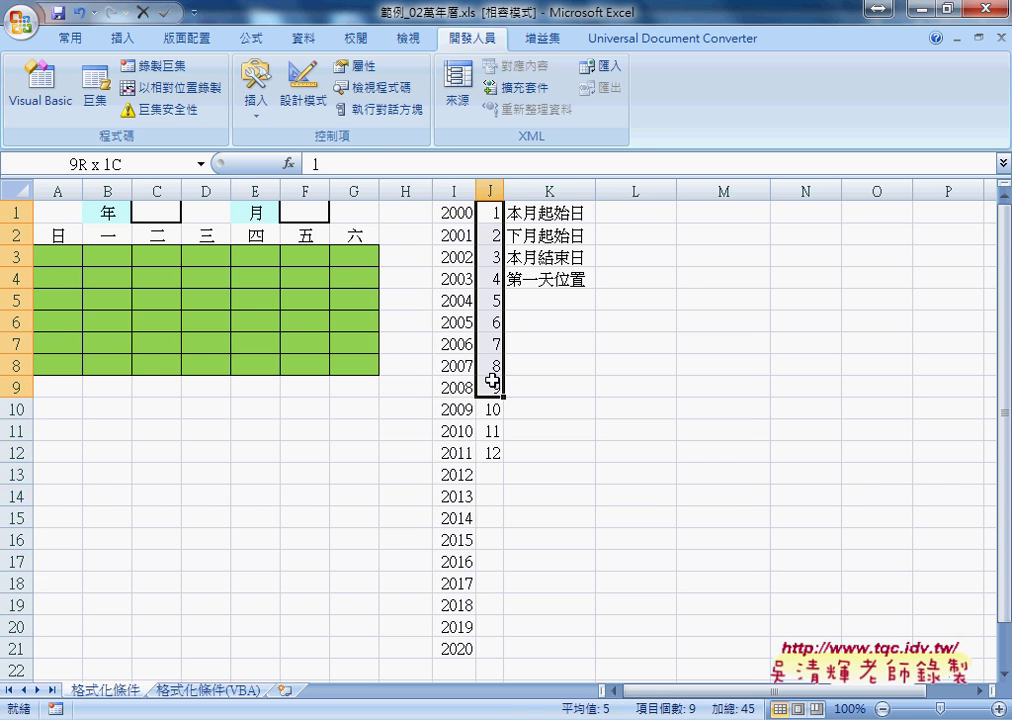
right_click(458, 649)
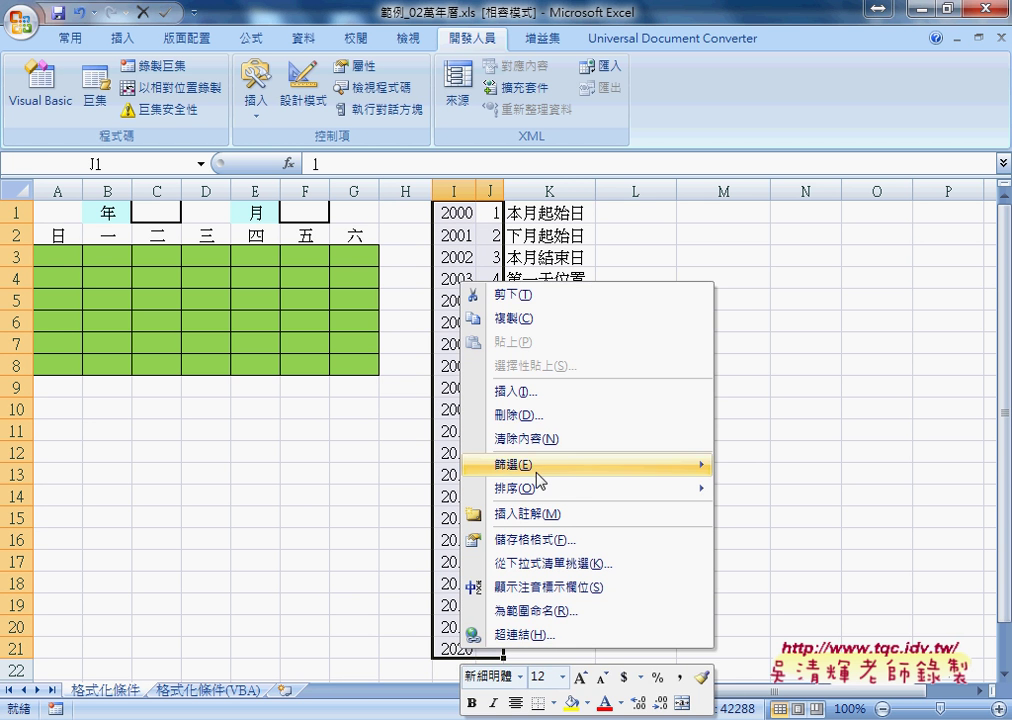
click(524, 296)
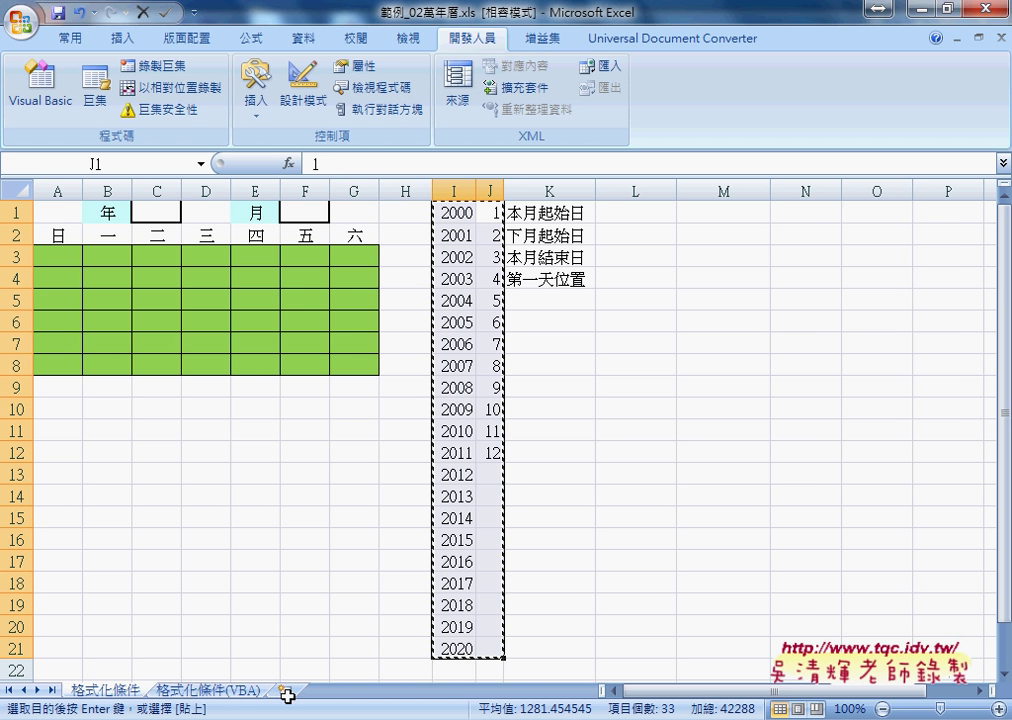
click(285, 690)
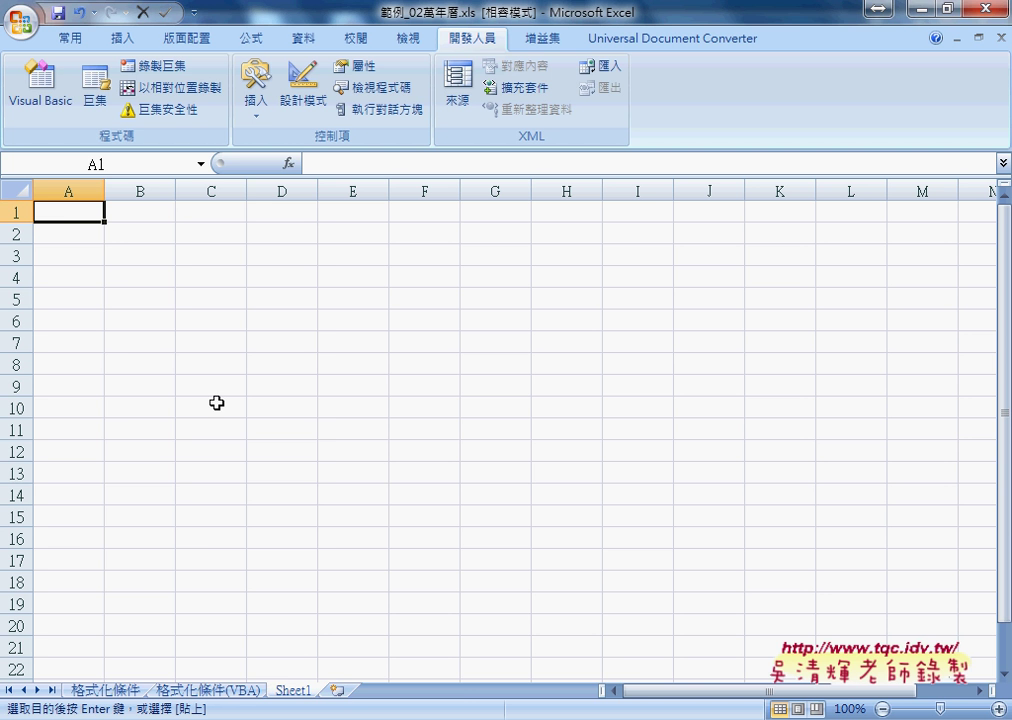
click(70, 233)
right_click(70, 233)
click(86, 292)
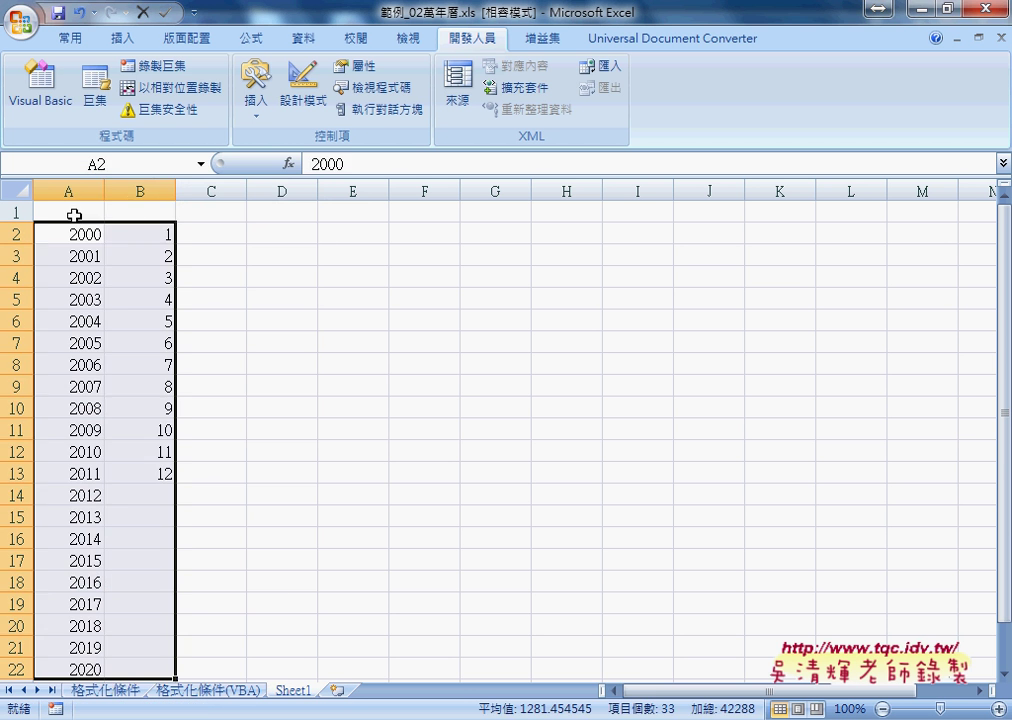
Step: Type the headings 年 in A1 and 月 in B1 above the pasted lists
click(88, 215)
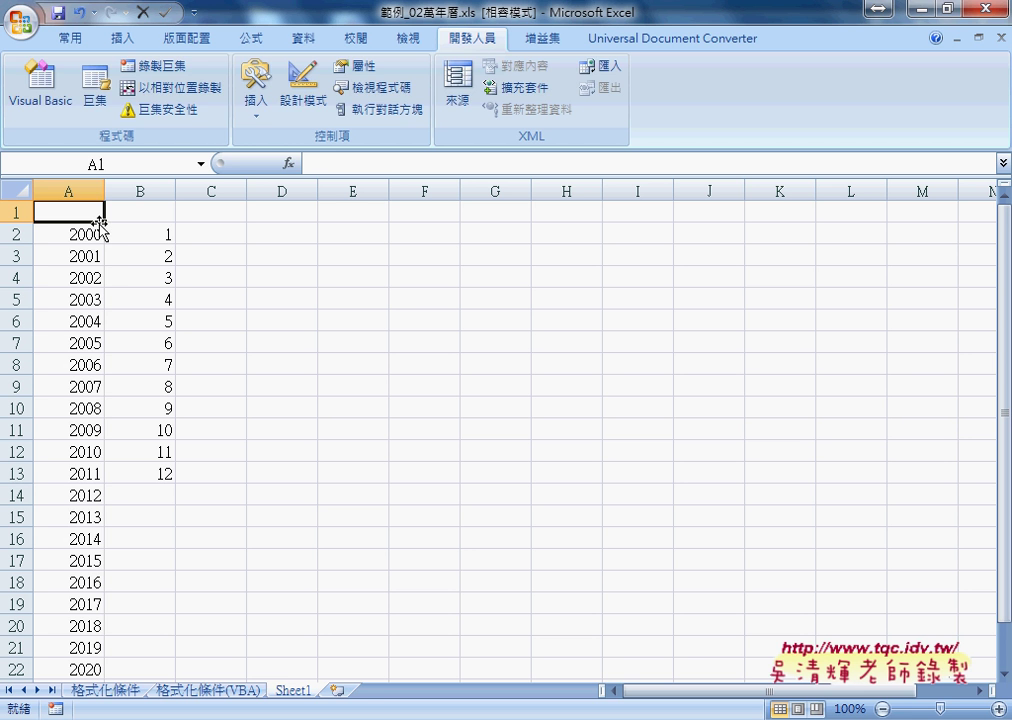
text(s6)
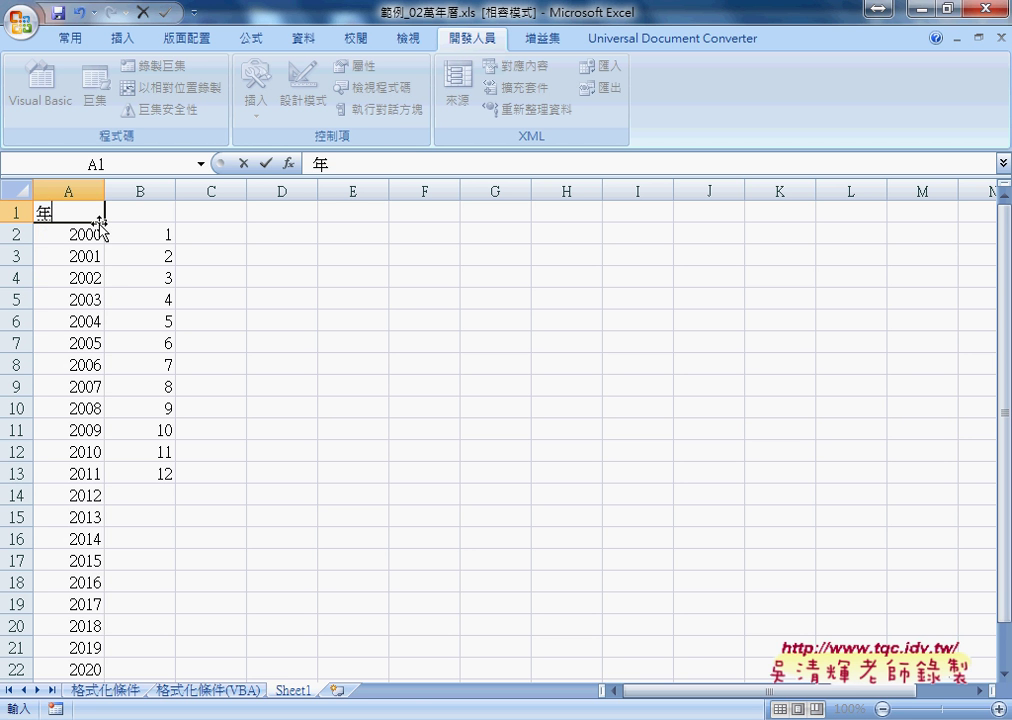
key(Tab)
text(m)
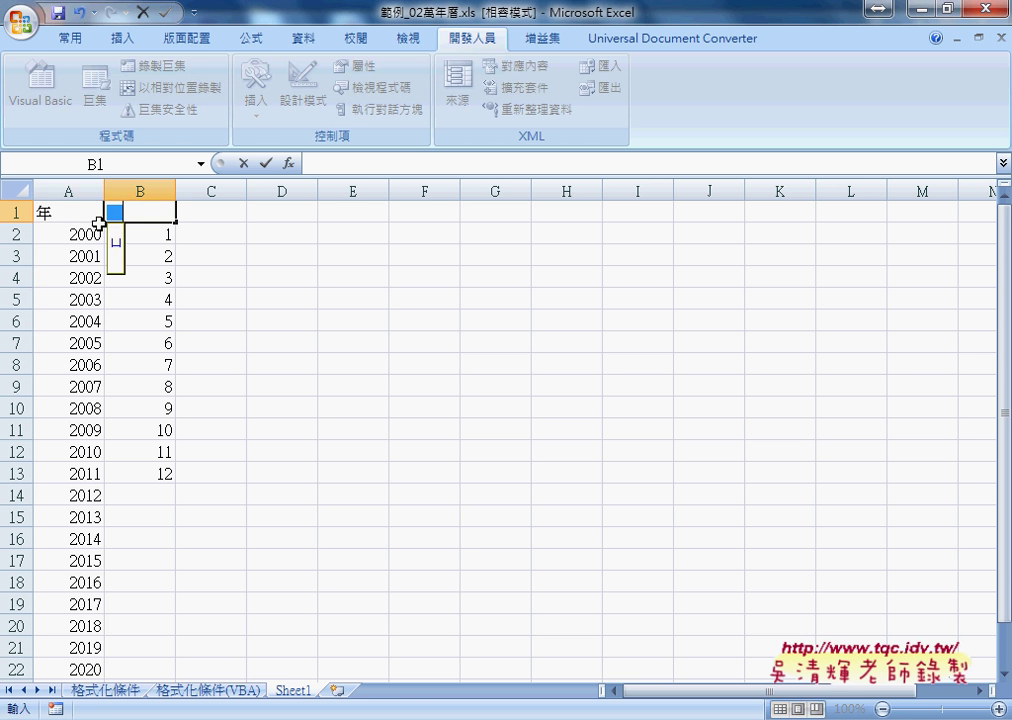
text(,4)
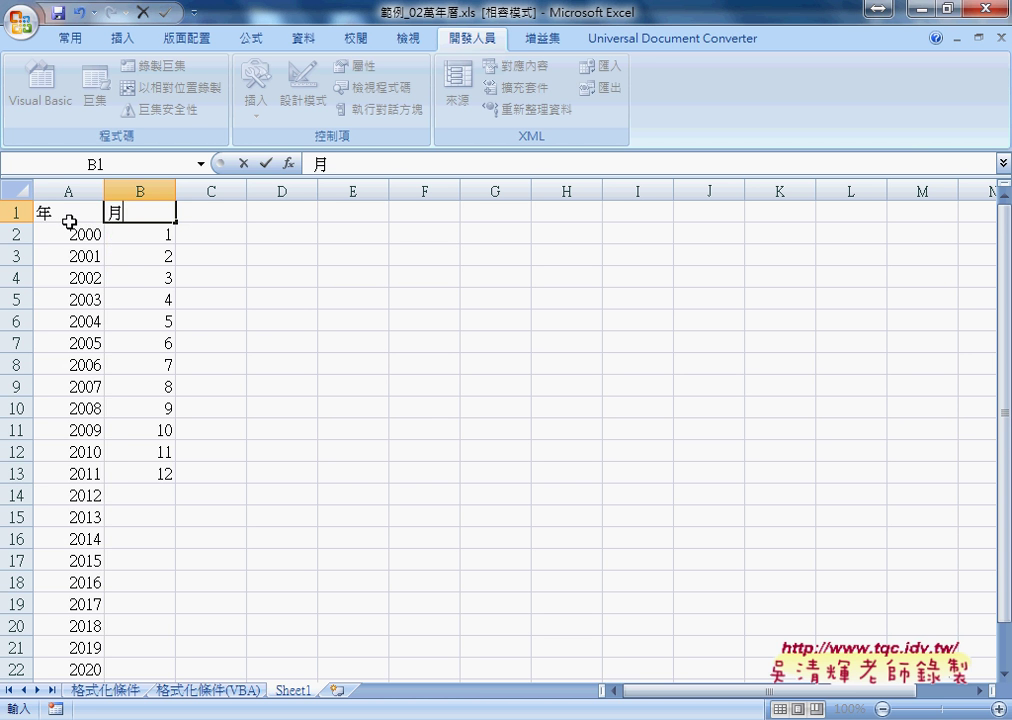
drag(38, 214, 96, 624)
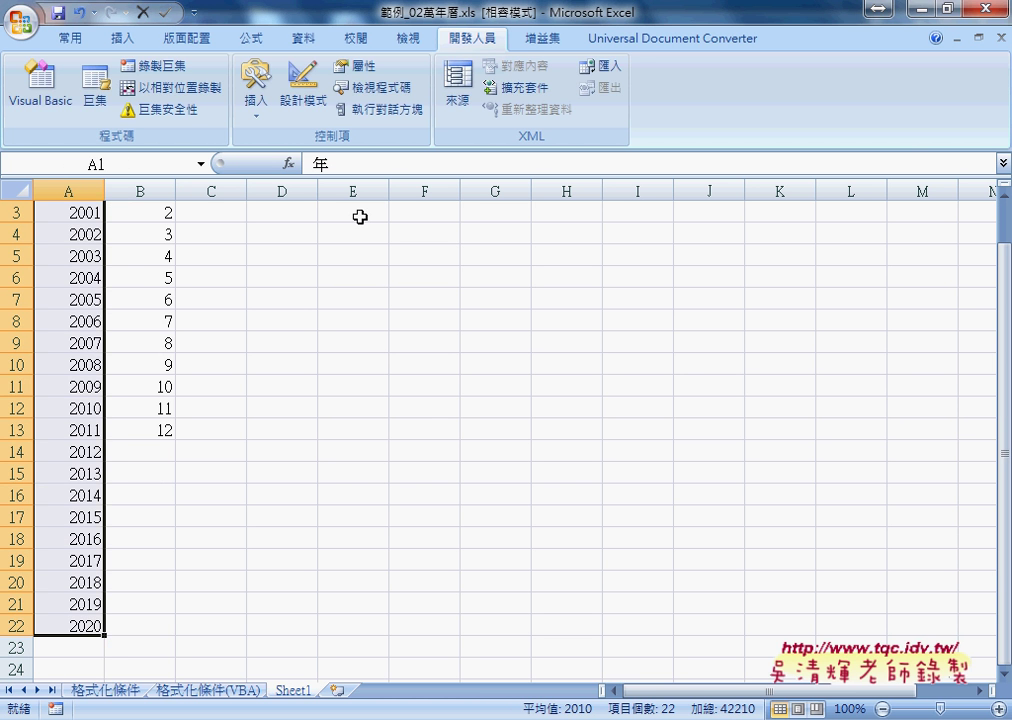
Step: Create the name 年 from the year column's top-row heading
click(250, 38)
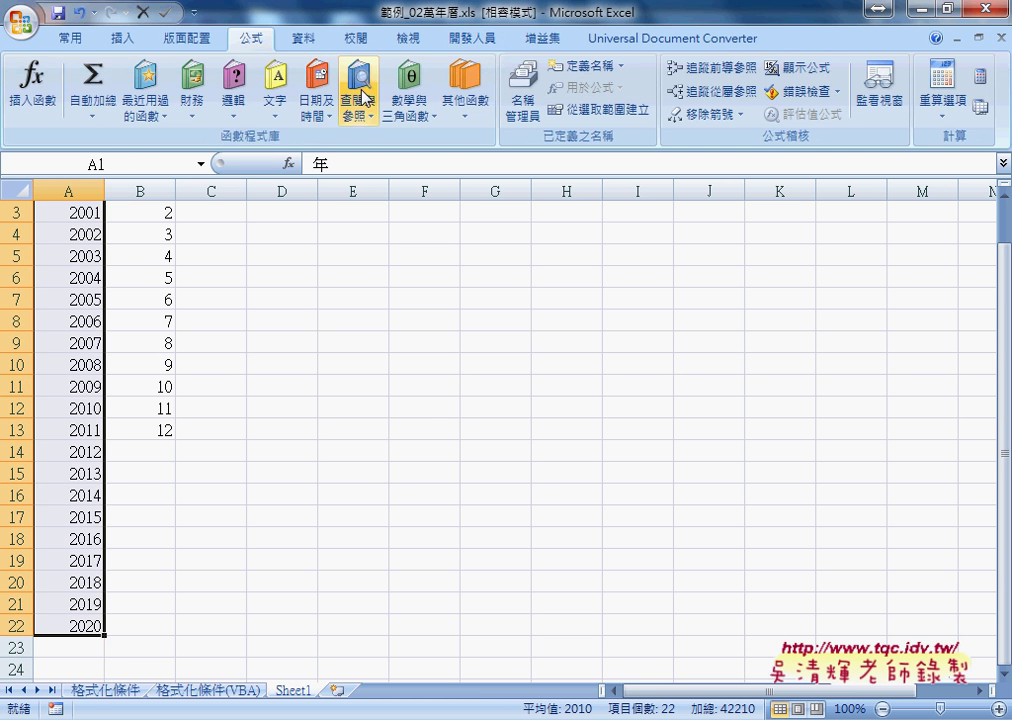
click(590, 109)
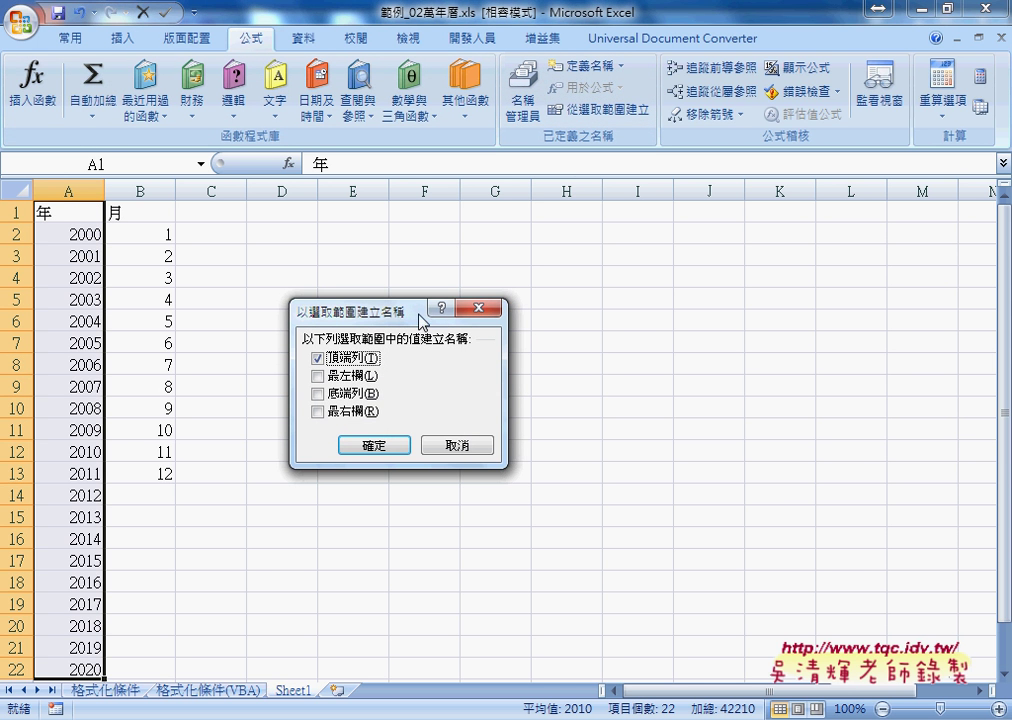
click(389, 445)
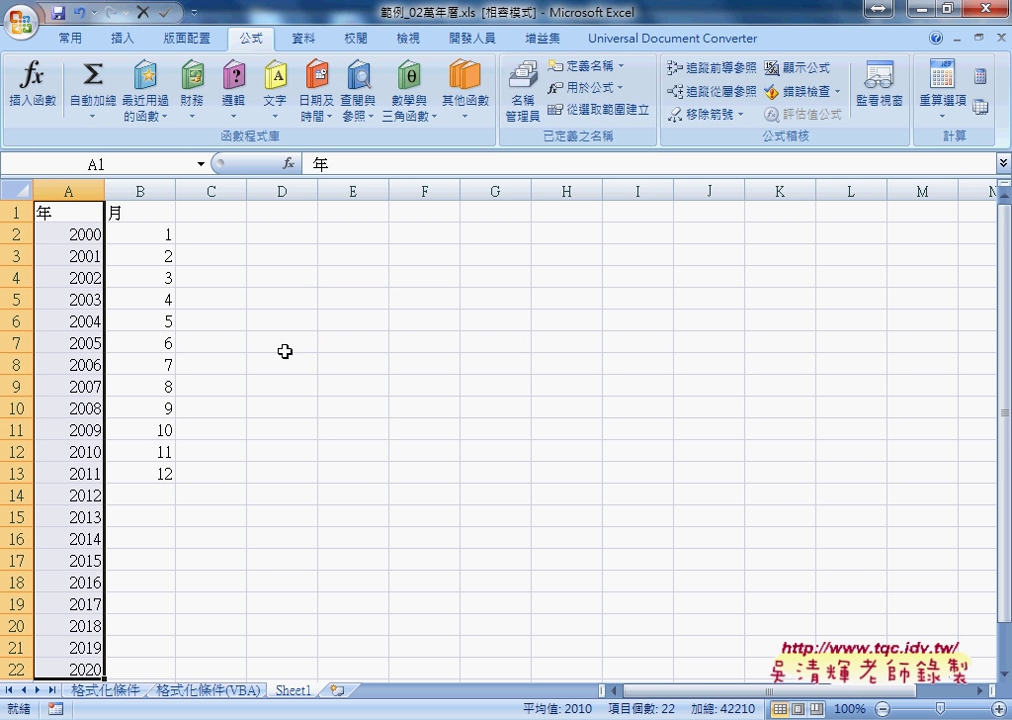
Step: Create the name 月 from the month column's top-row heading
drag(151, 211, 152, 472)
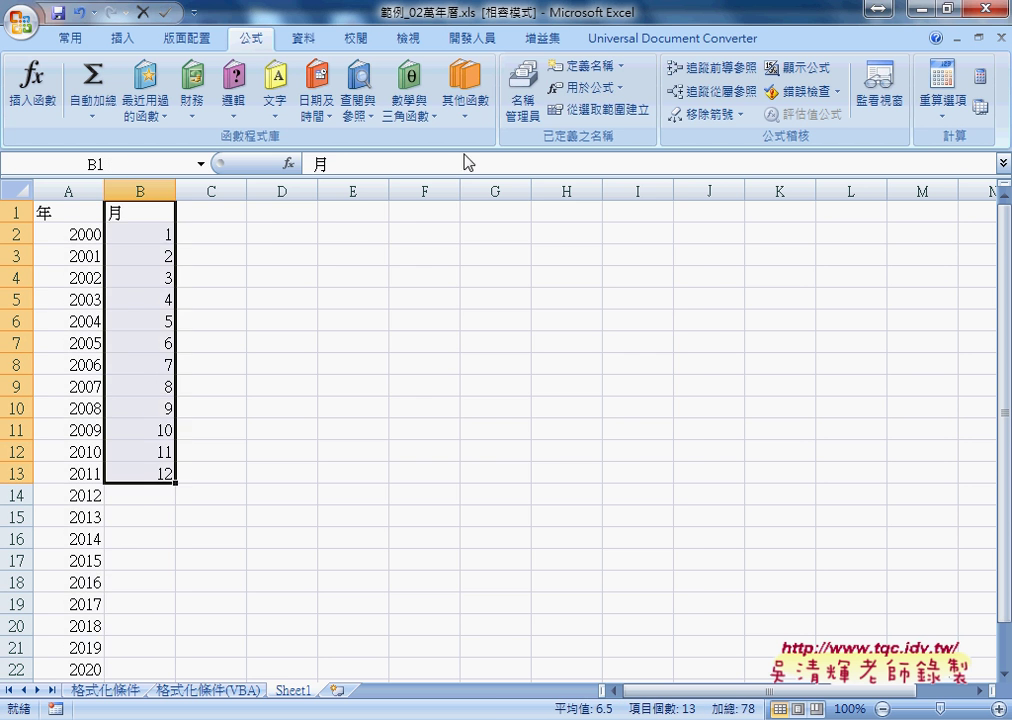
click(522, 100)
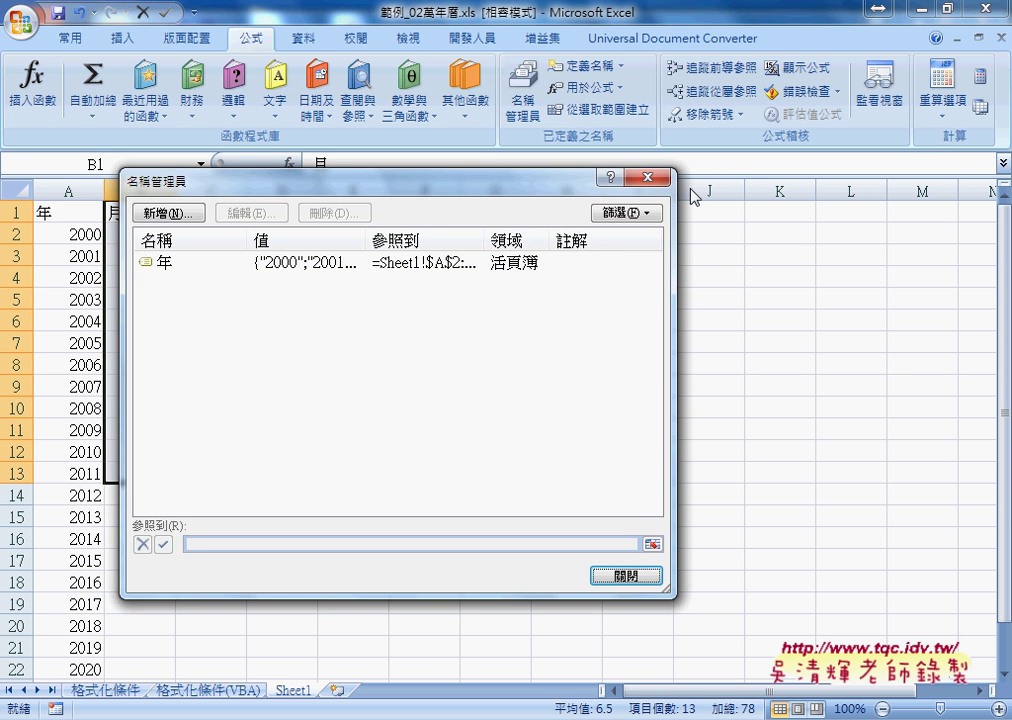
click(656, 177)
click(600, 110)
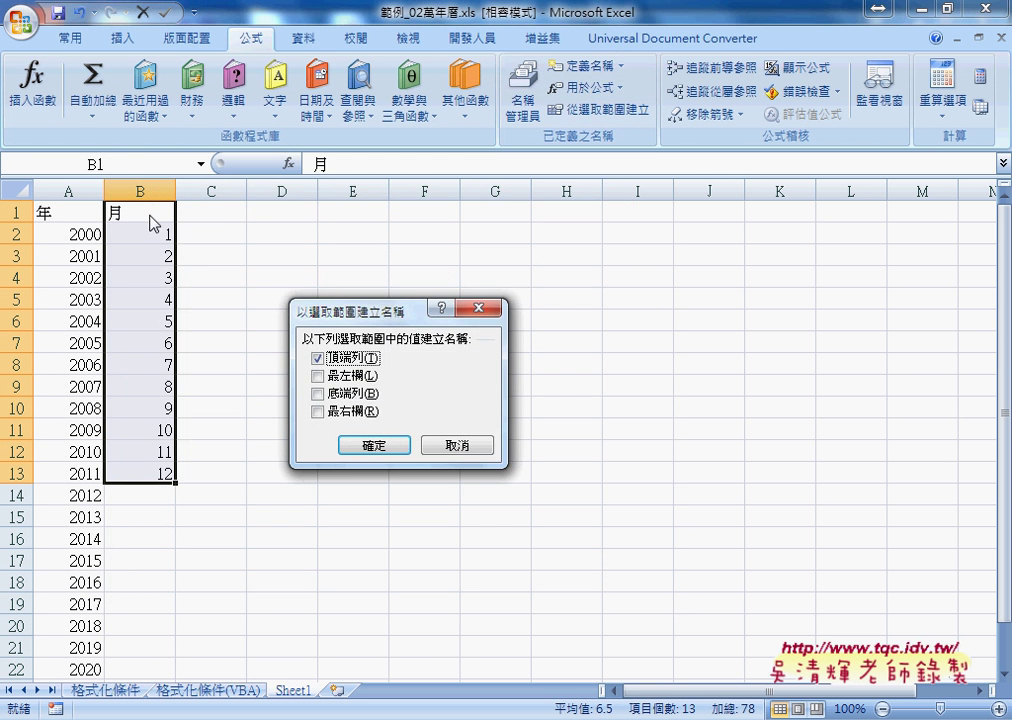
click(393, 453)
Step: Give cell C1 list validation with source =年 on the 格式化條件 sheet
click(107, 692)
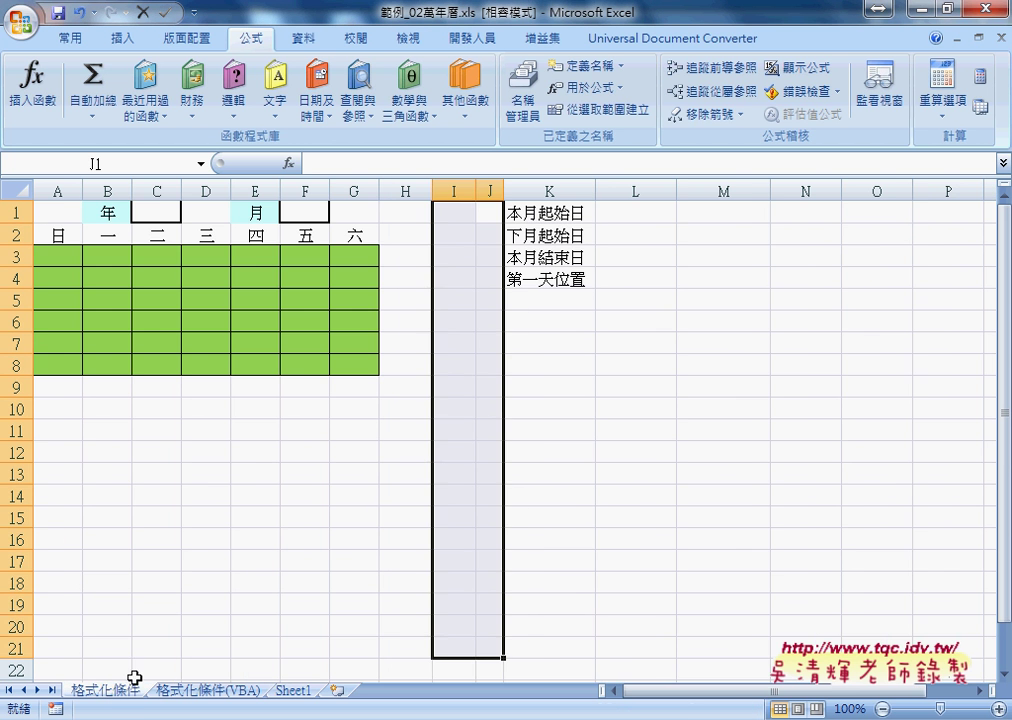
click(151, 213)
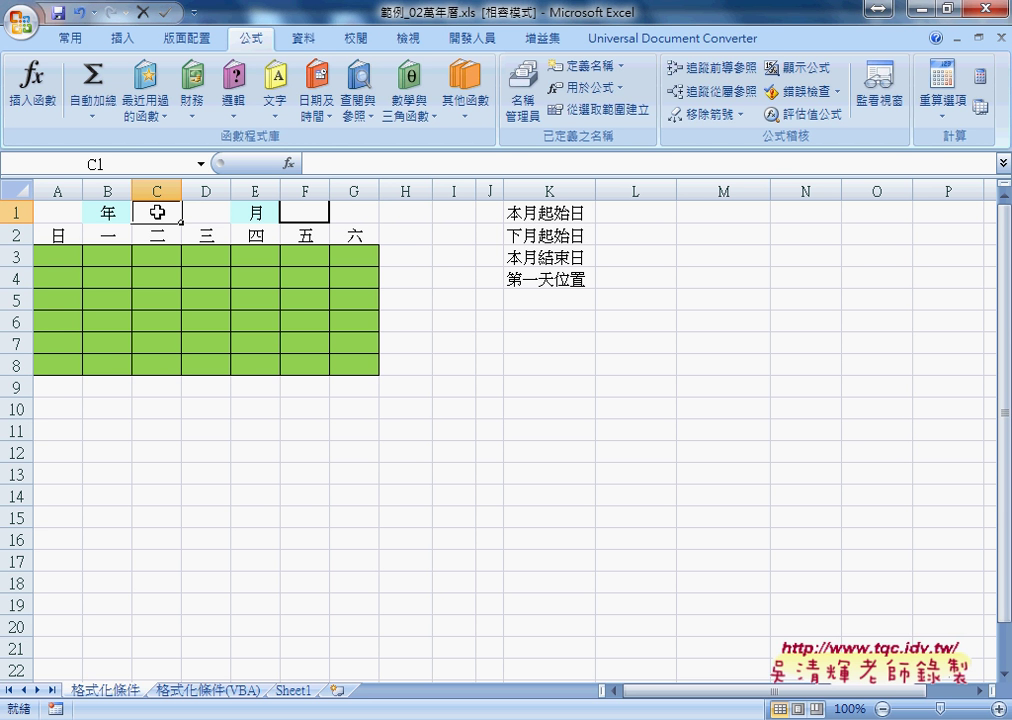
click(301, 44)
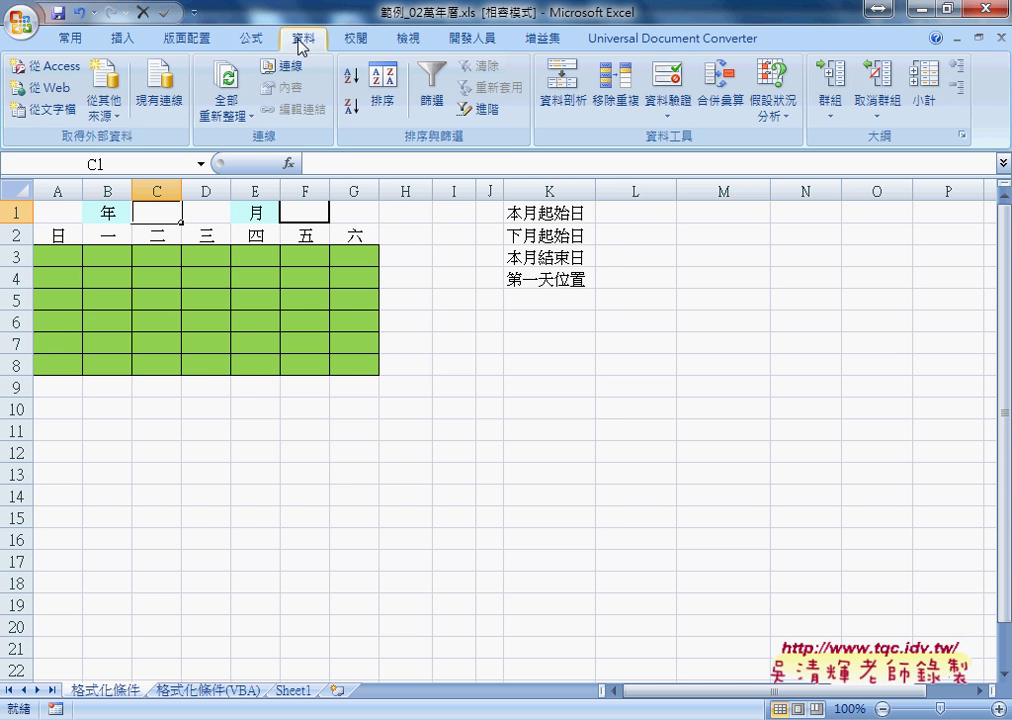
click(667, 78)
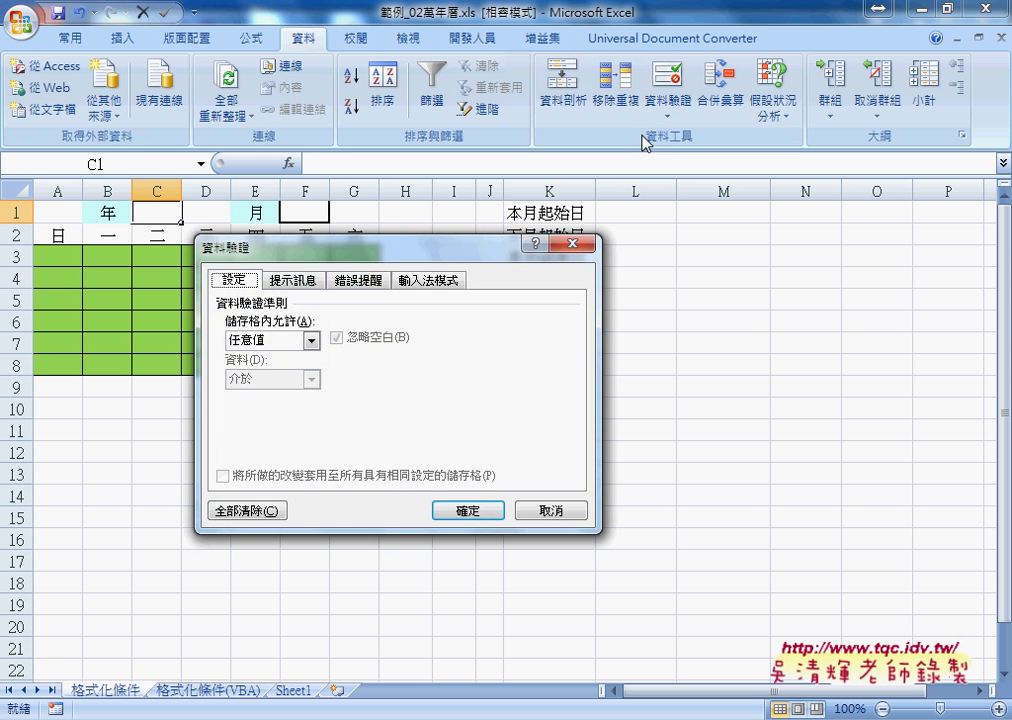
click(311, 340)
click(291, 394)
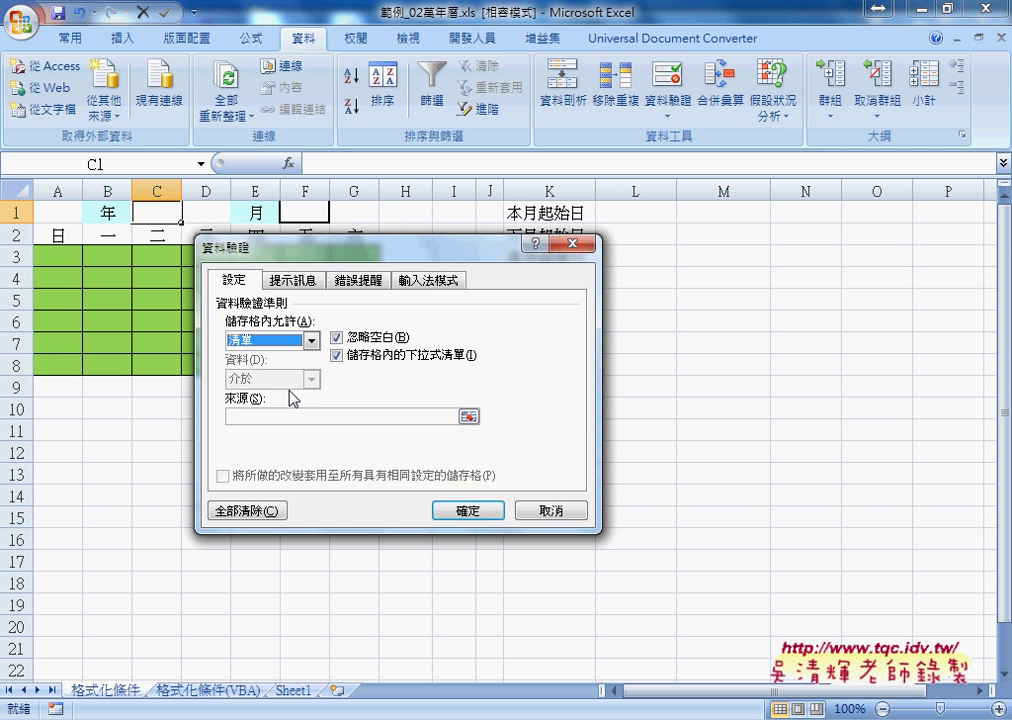
click(264, 416)
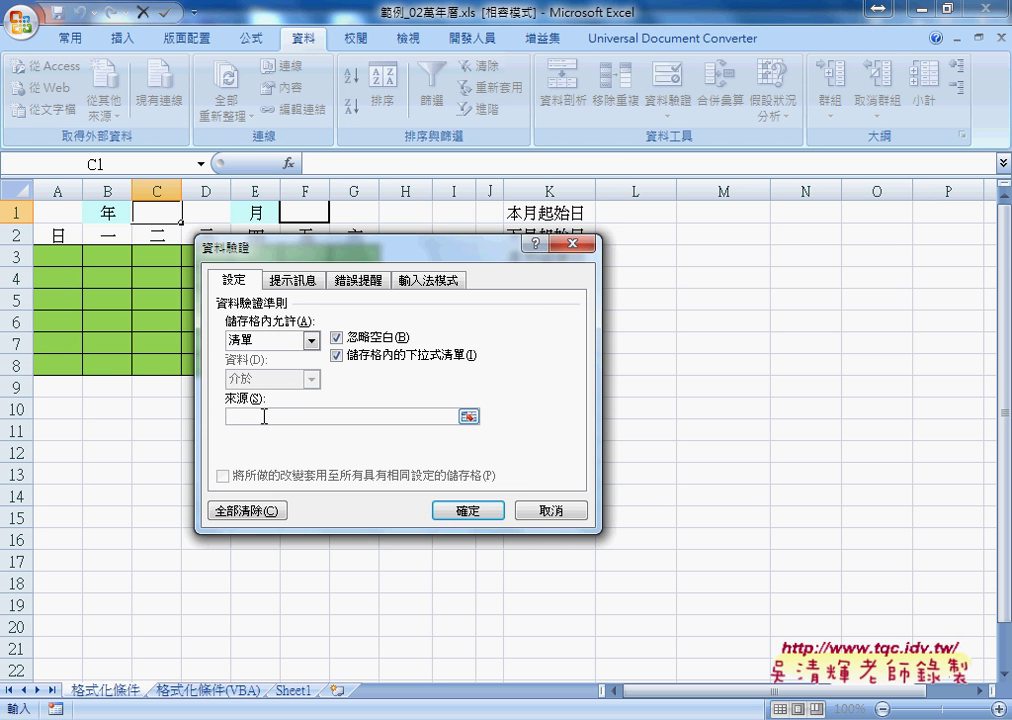
key(F3)
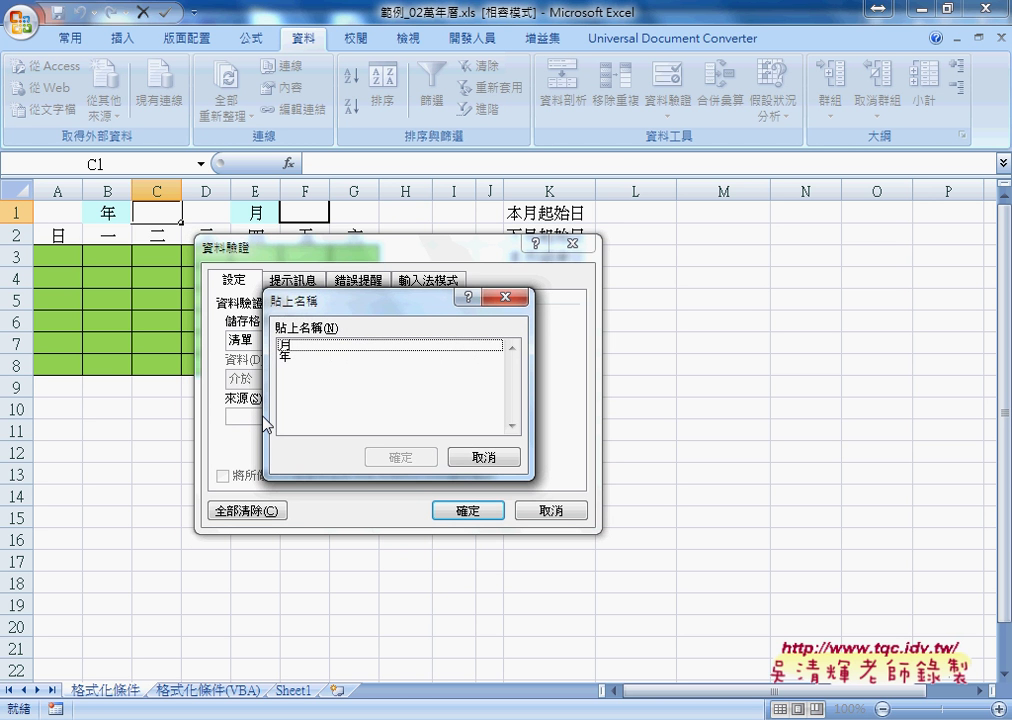
click(285, 356)
click(400, 457)
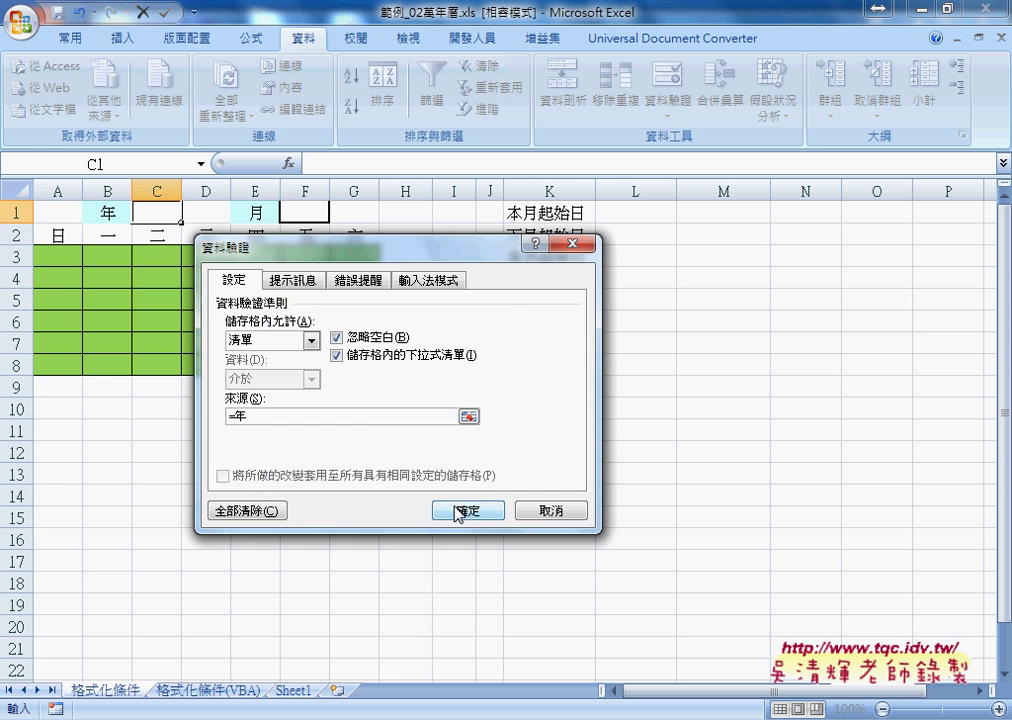
click(458, 513)
Step: Open C1's dropdown to check the year choices, then close it
click(189, 213)
mouse_move(190, 237)
mouse_down()
mouse_move(189, 300)
mouse_move(189, 268)
mouse_up()
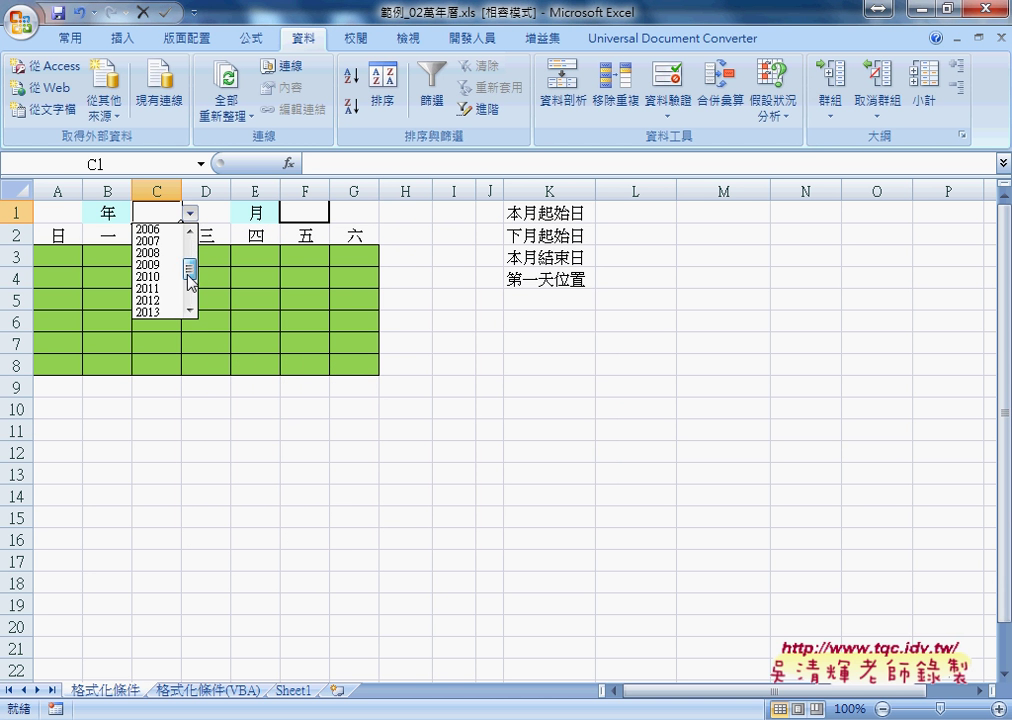
click(303, 212)
Step: Give cell F1 list validation with source =月
click(310, 212)
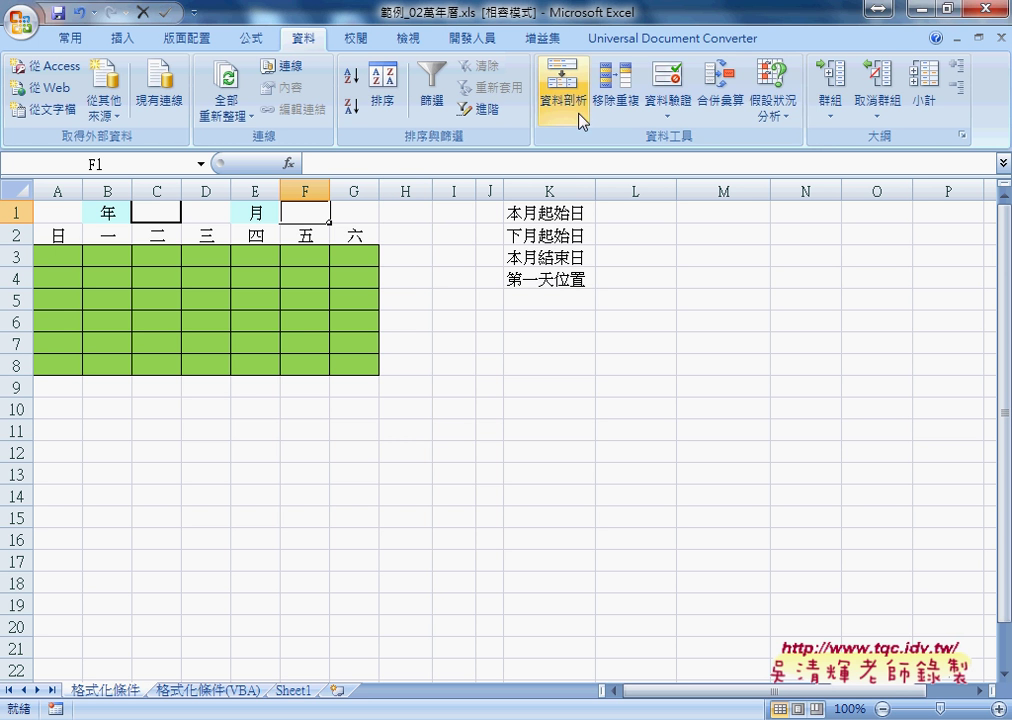
click(679, 83)
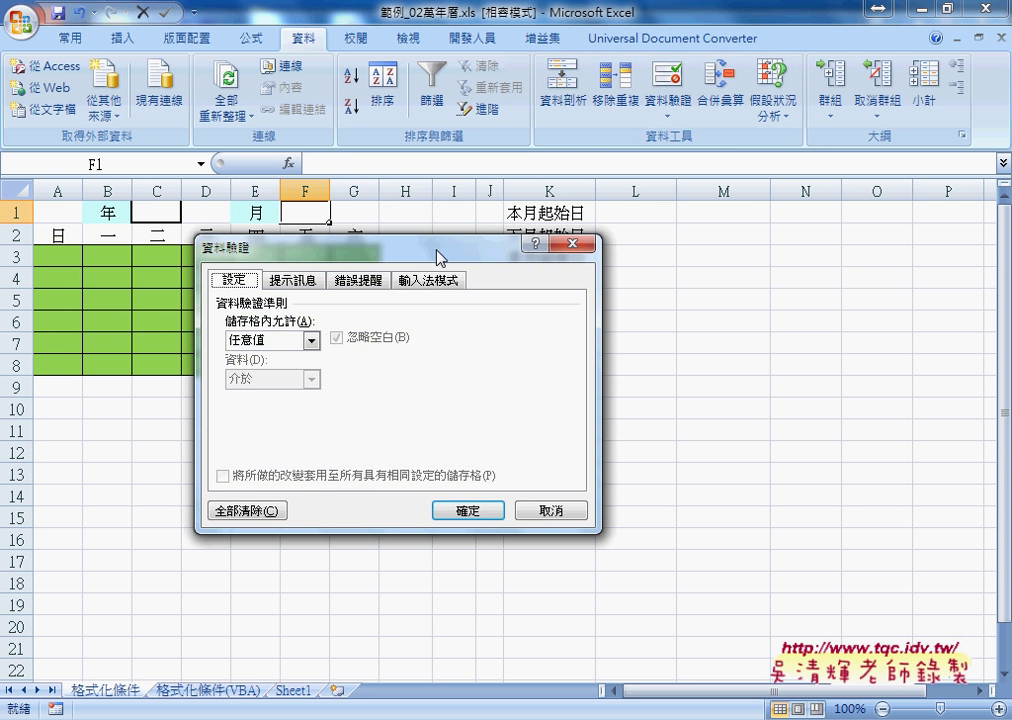
click(312, 341)
click(275, 393)
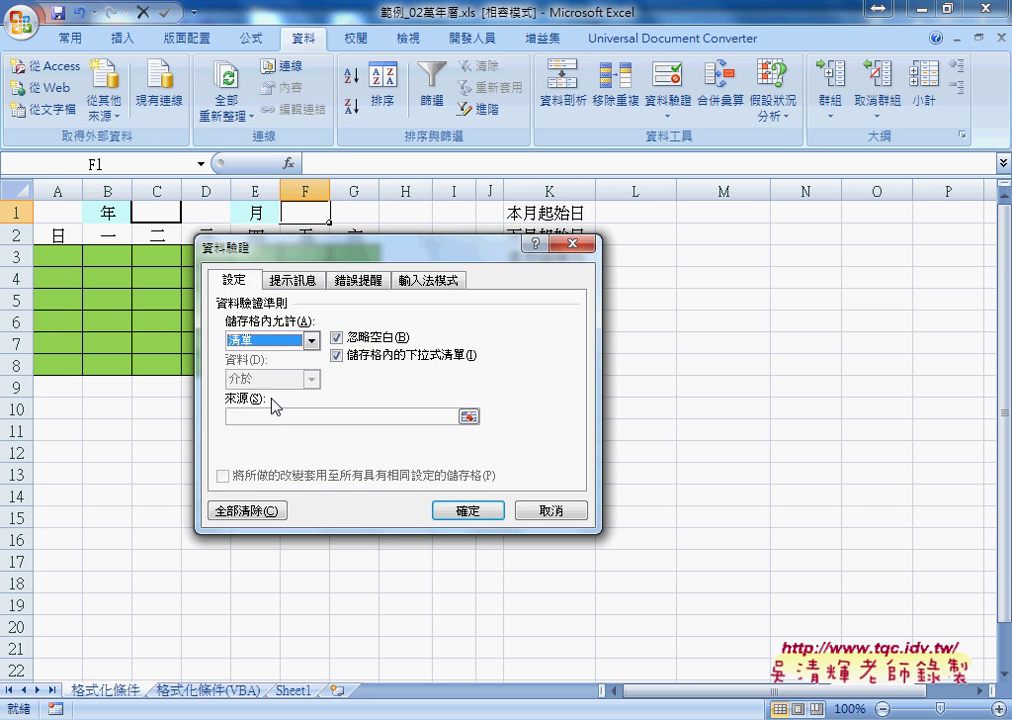
click(273, 416)
key(F3)
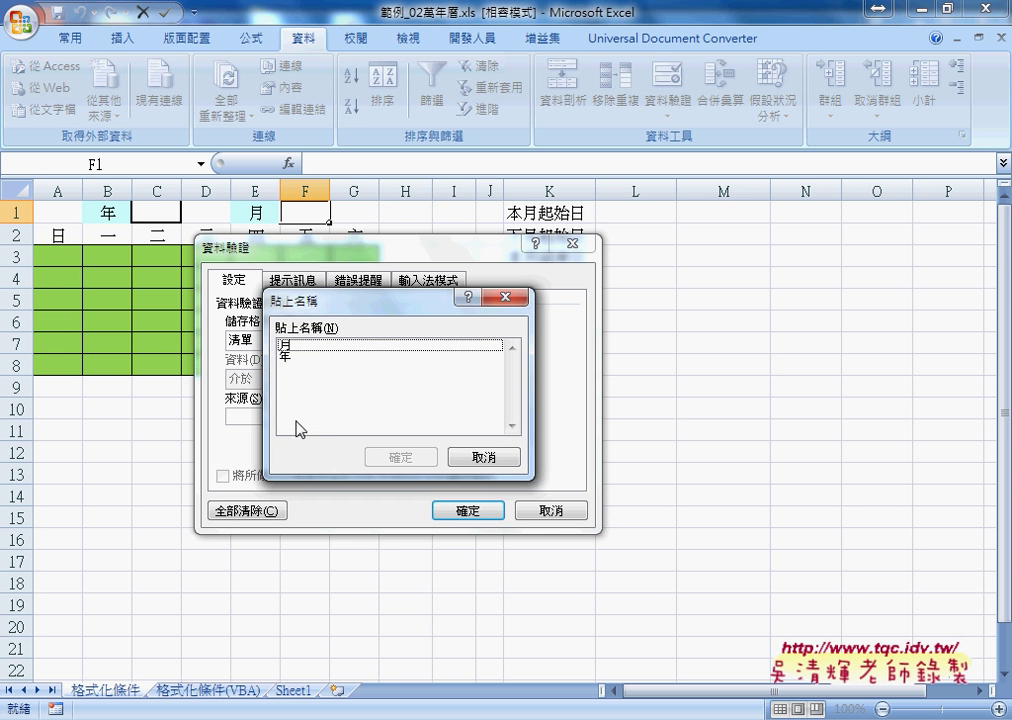
click(334, 345)
click(398, 456)
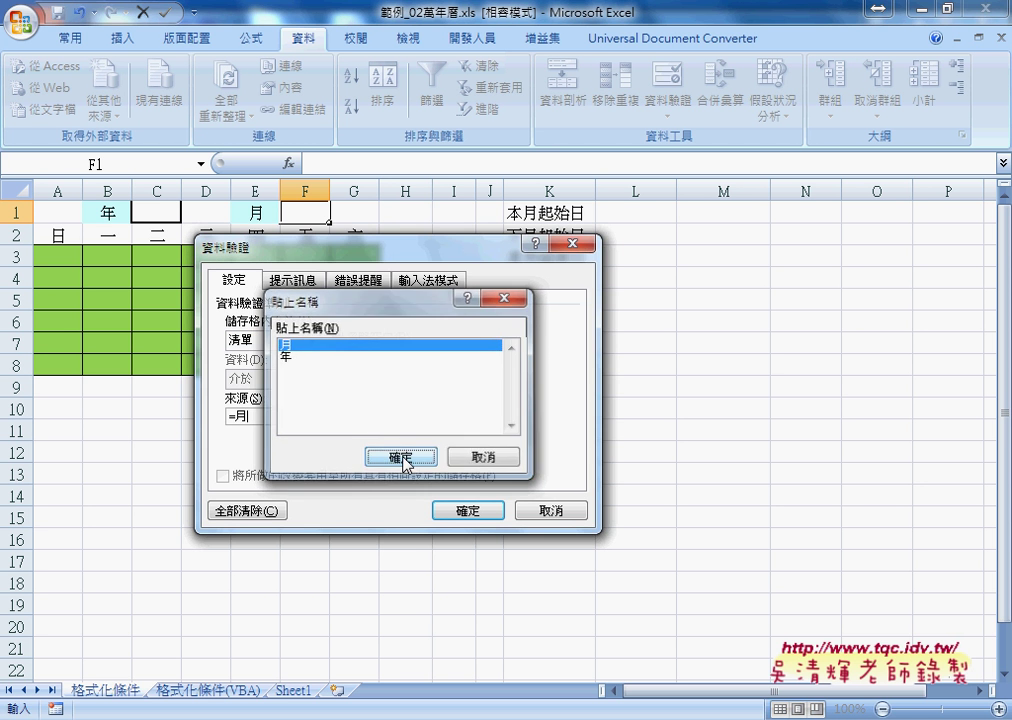
click(468, 515)
Step: Open F1's dropdown to check the month choices, then close it
click(339, 213)
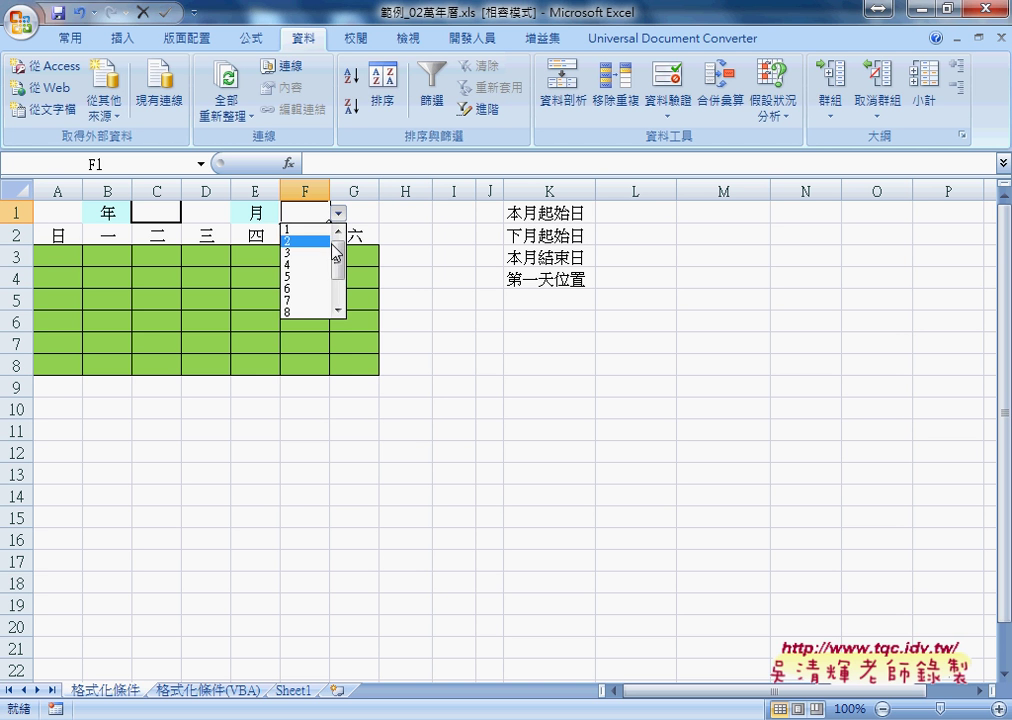
mouse_move(338, 252)
mouse_down()
mouse_move(339, 297)
mouse_move(339, 199)
mouse_up()
click(311, 210)
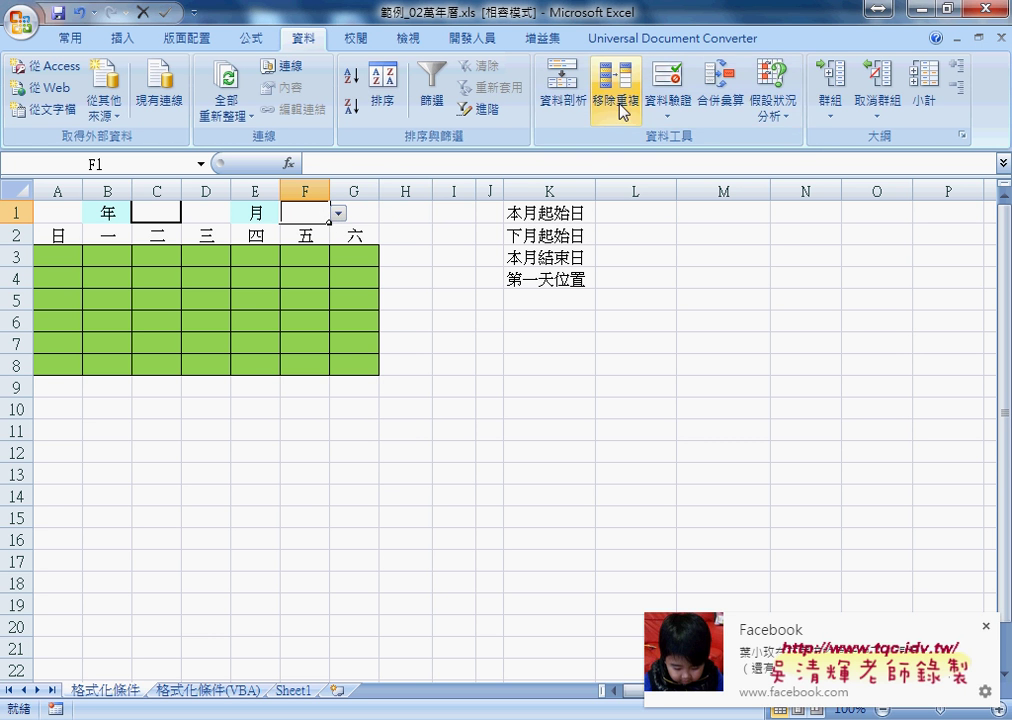
Step: Replace F1's validation source =月 with 1,2,3,4,5,6,7,8,9,10,11,12 and check the dropdown
click(665, 85)
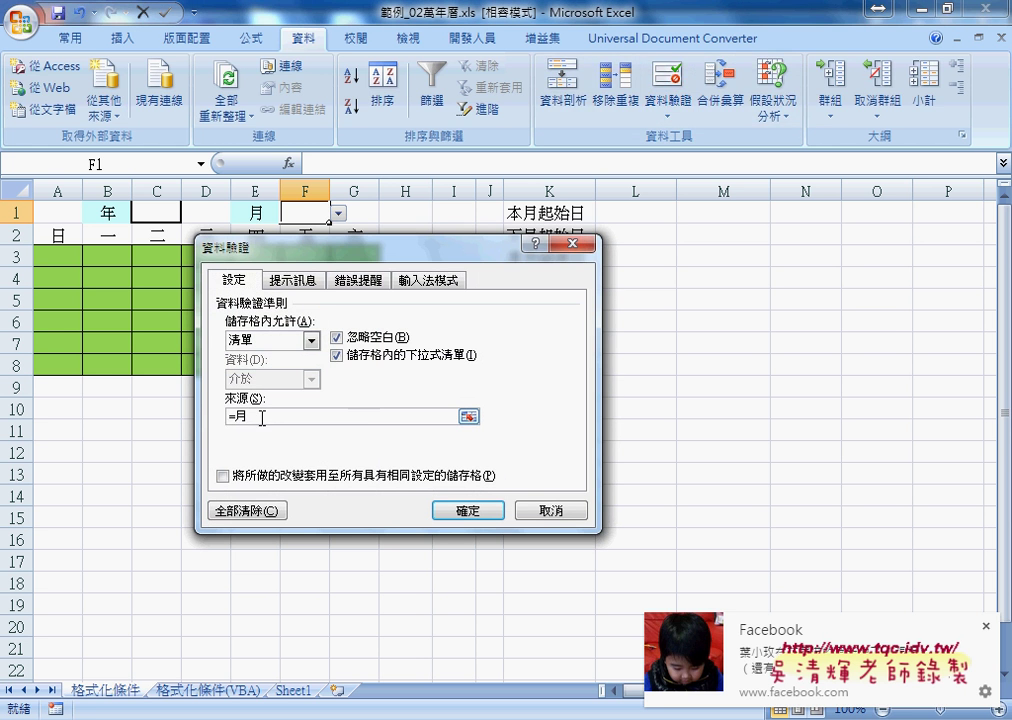
drag(262, 416, 228, 418)
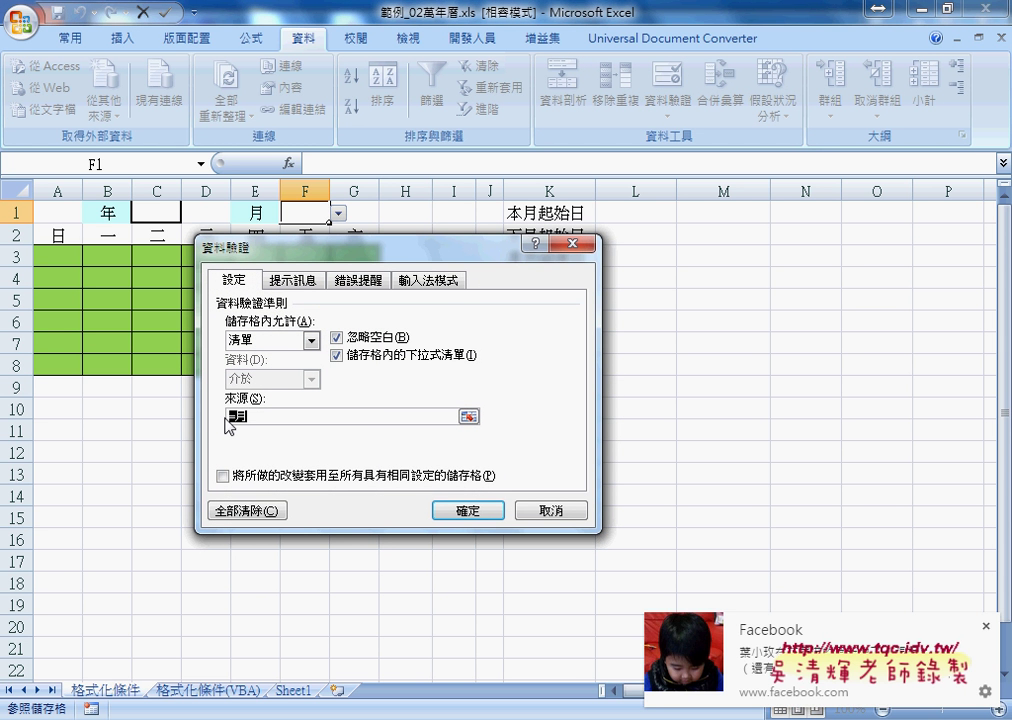
key(BackSpace)
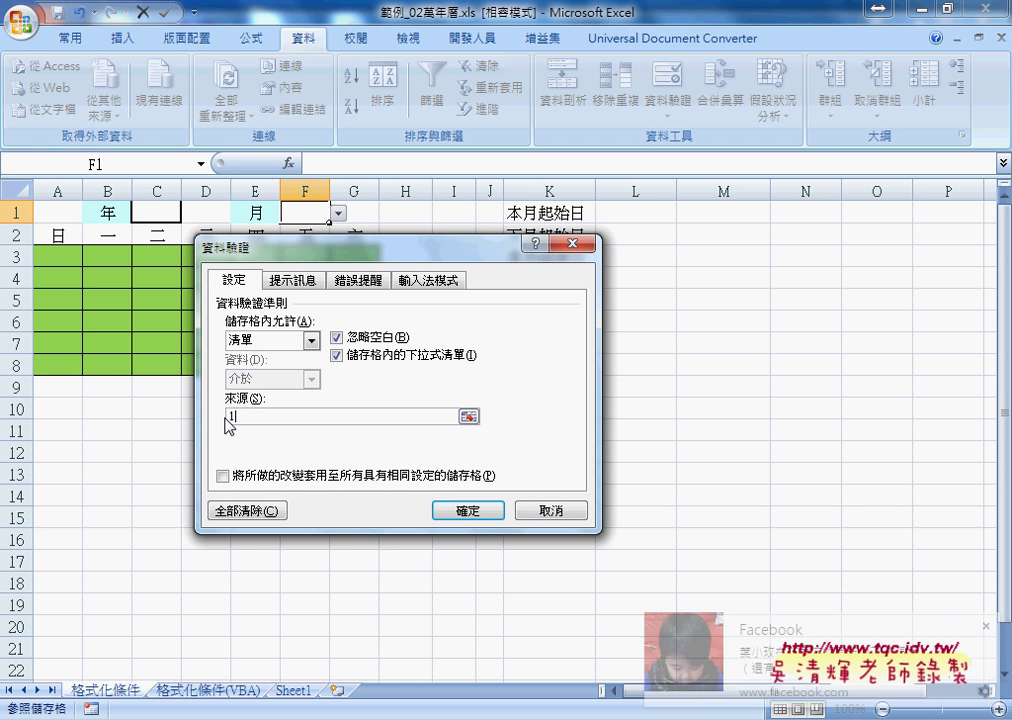
text(15)
key(BackSpace)
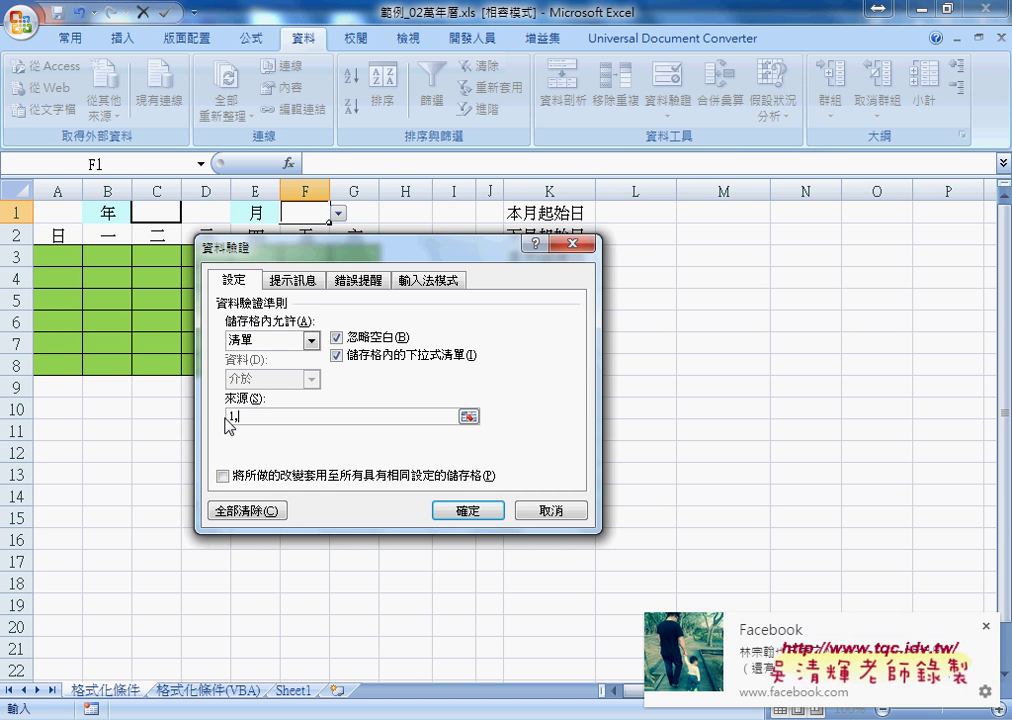
text(,2,3,4,5)
text(,6,7,8,)
text(9,10,11)
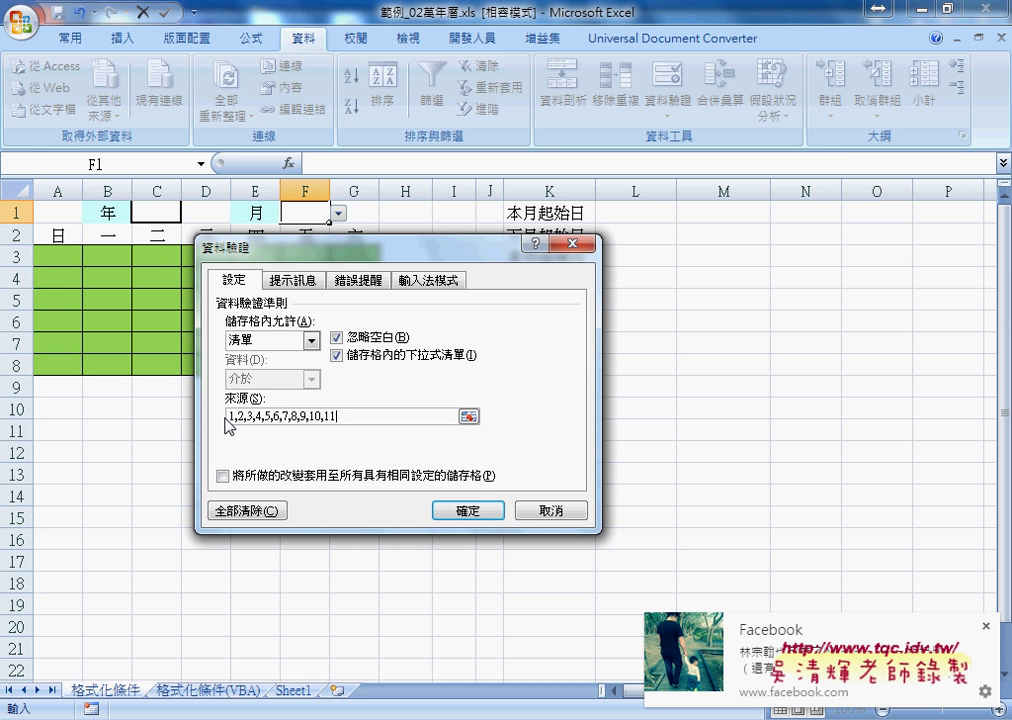
text(,12)
click(486, 512)
click(339, 213)
drag(339, 248, 342, 249)
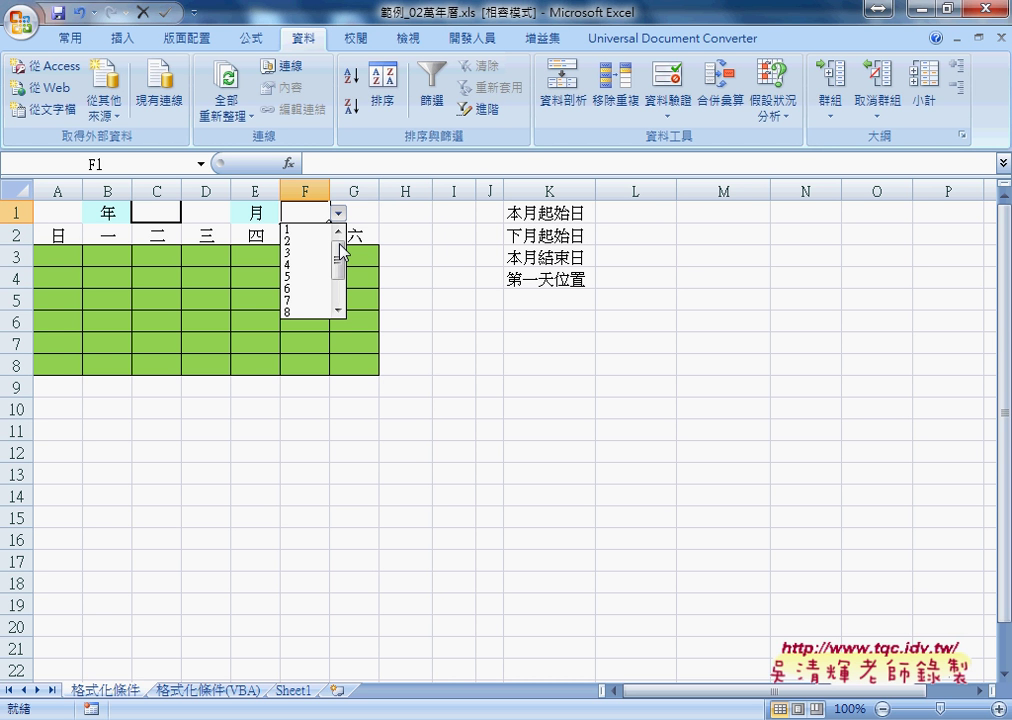
Step: Pick 2016 in C1 and 4 in F1 from their dropdowns, then select the grid A3:G8
click(147, 213)
click(150, 213)
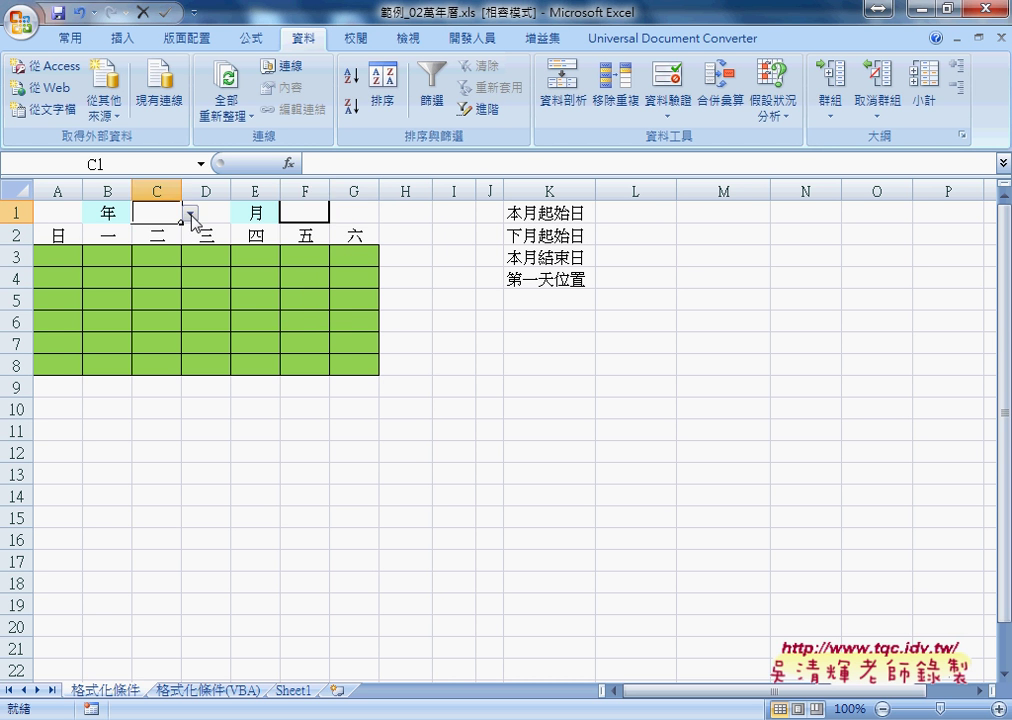
click(189, 213)
click(155, 253)
click(189, 213)
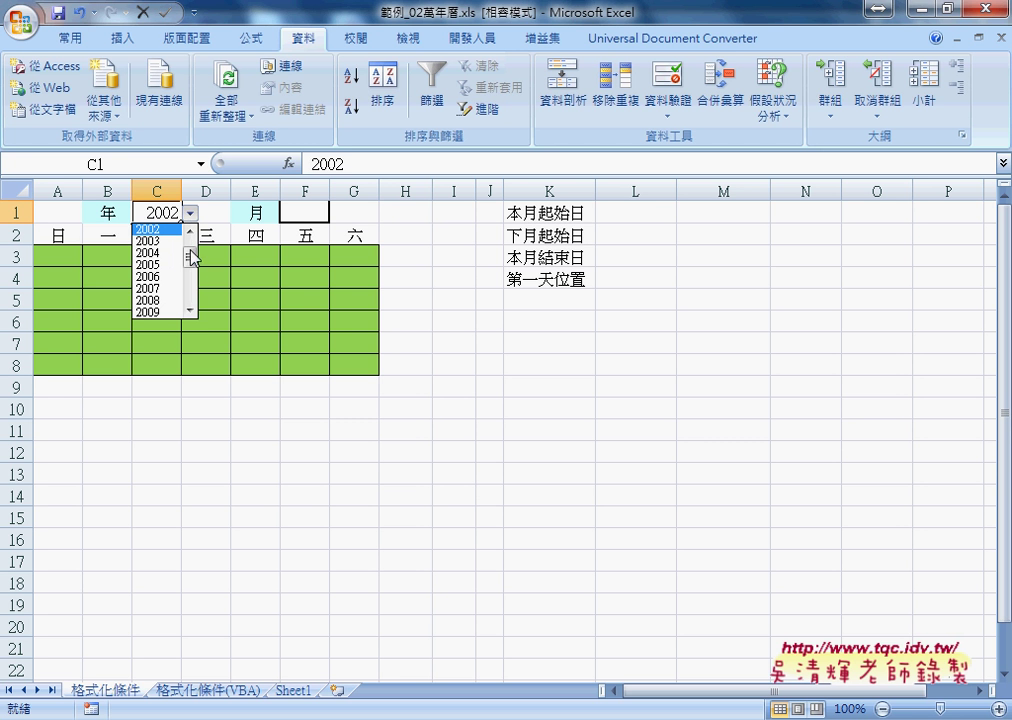
drag(190, 255, 192, 288)
click(160, 277)
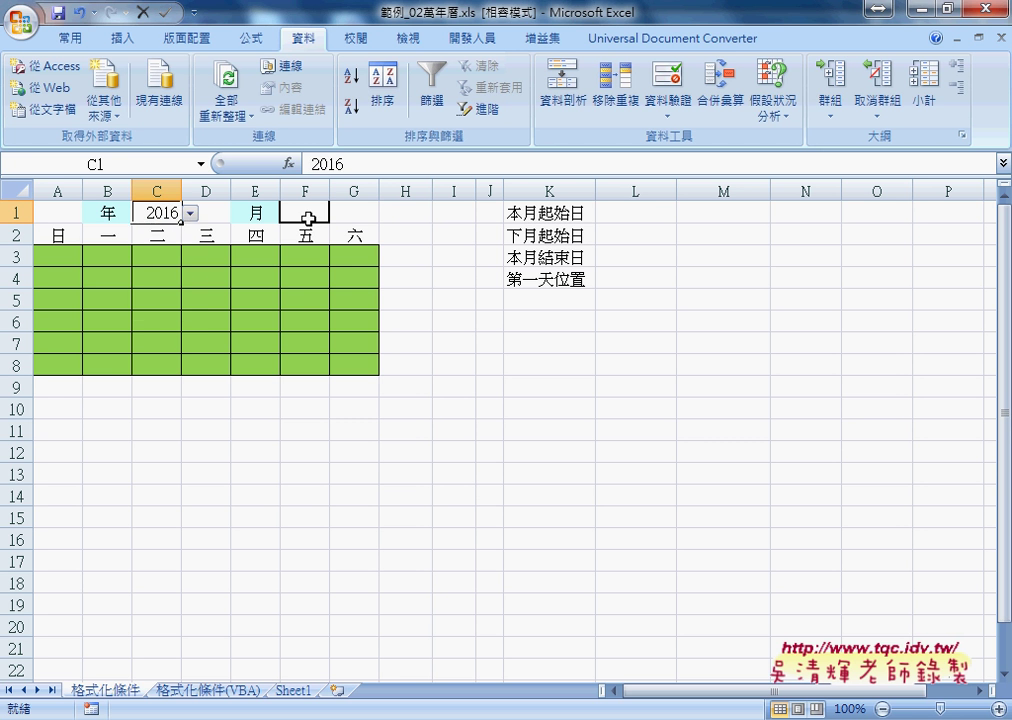
click(314, 210)
click(339, 213)
click(315, 264)
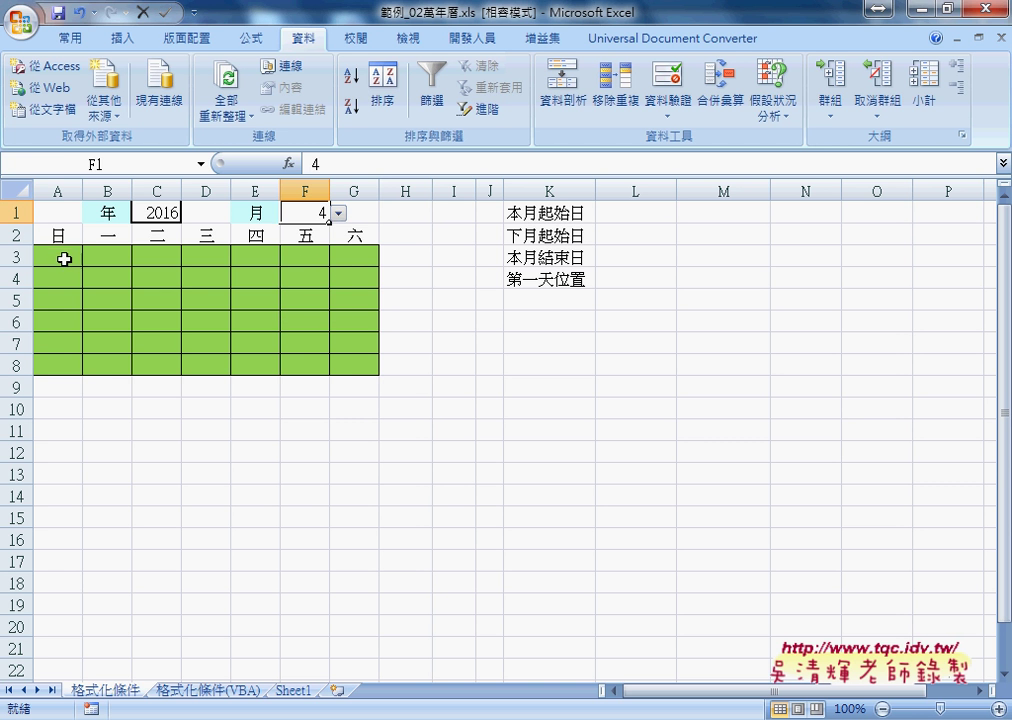
mouse_move(63, 256)
mouse_down()
mouse_move(66, 328)
mouse_move(355, 369)
mouse_up()
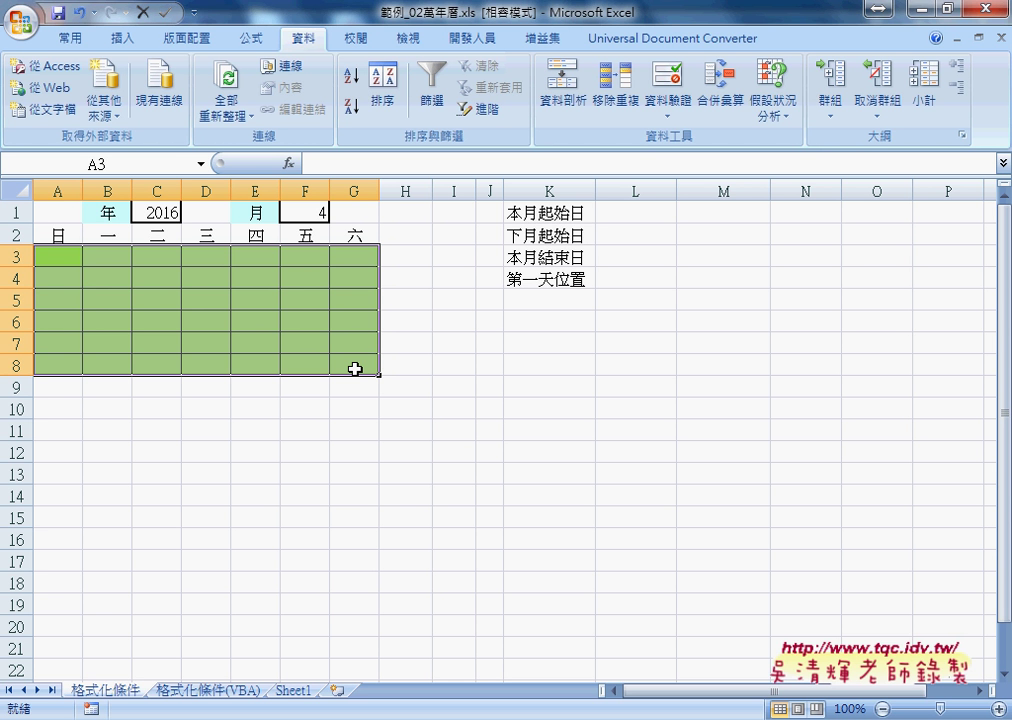
Step: Enter =COLUMN() in A3 via Insert Function and fill it across A3:G8
drag(57, 256, 358, 259)
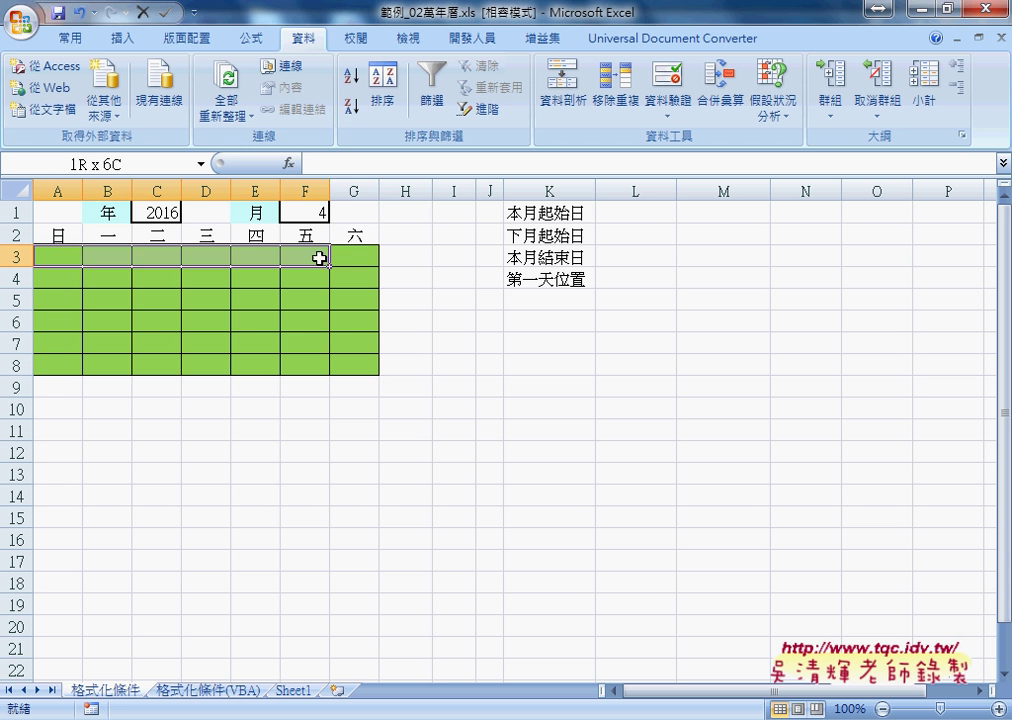
click(70, 257)
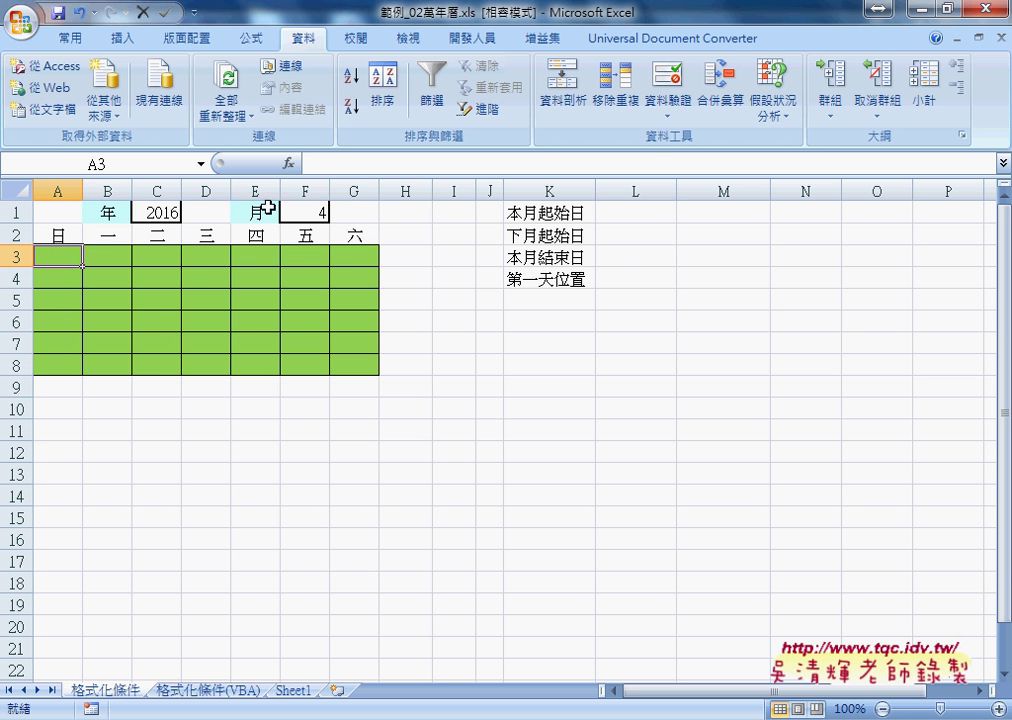
click(288, 163)
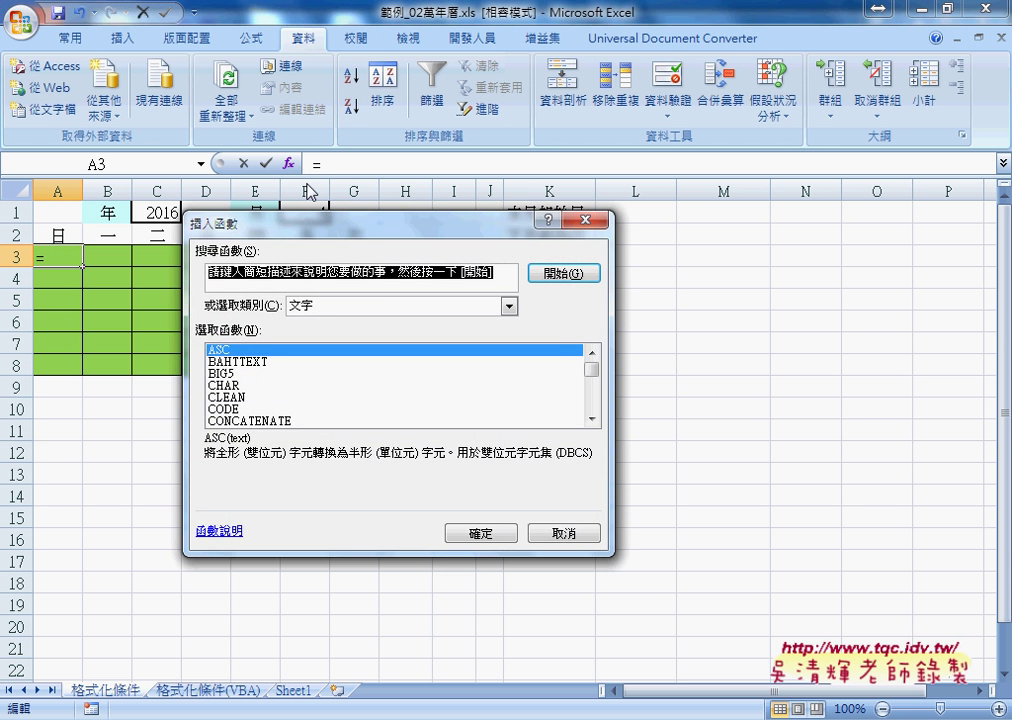
click(381, 303)
click(391, 402)
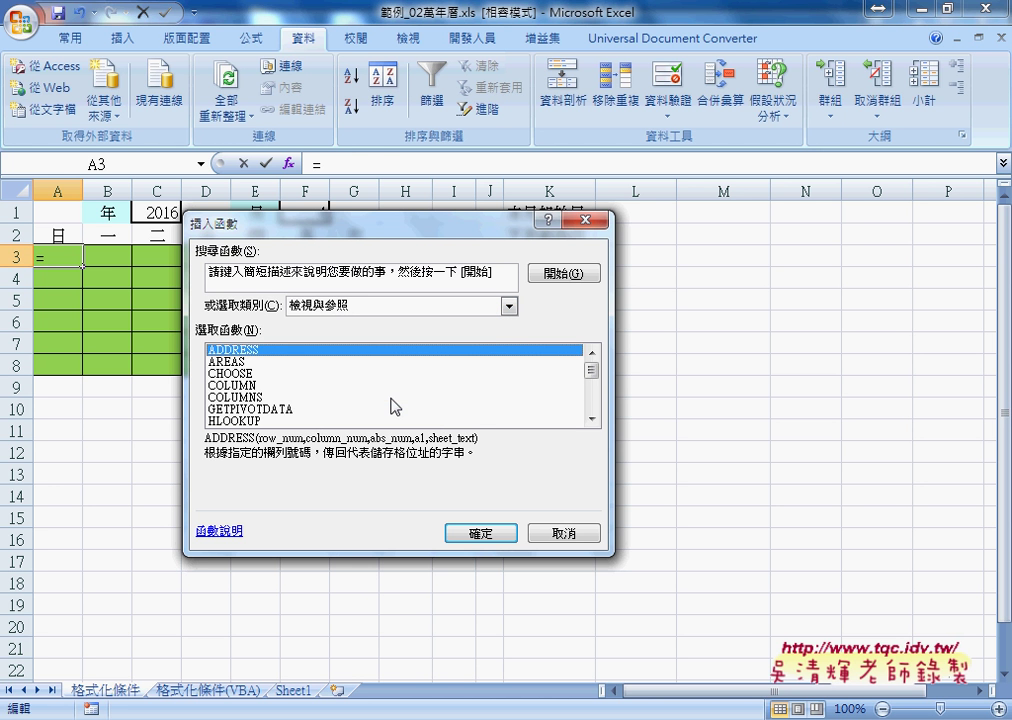
click(255, 386)
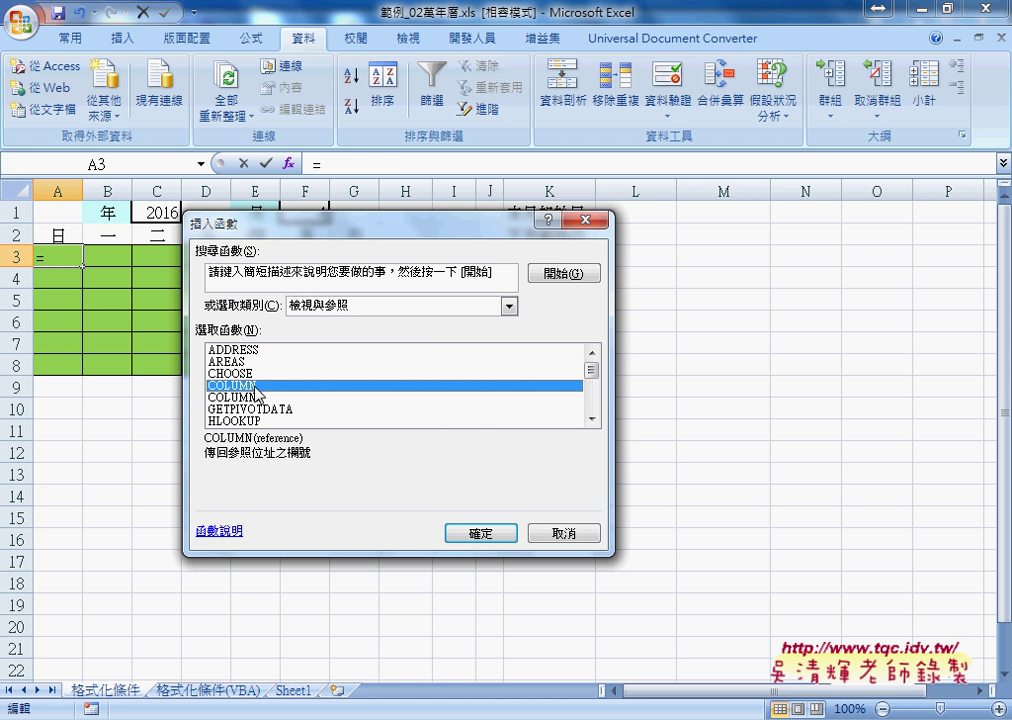
click(481, 535)
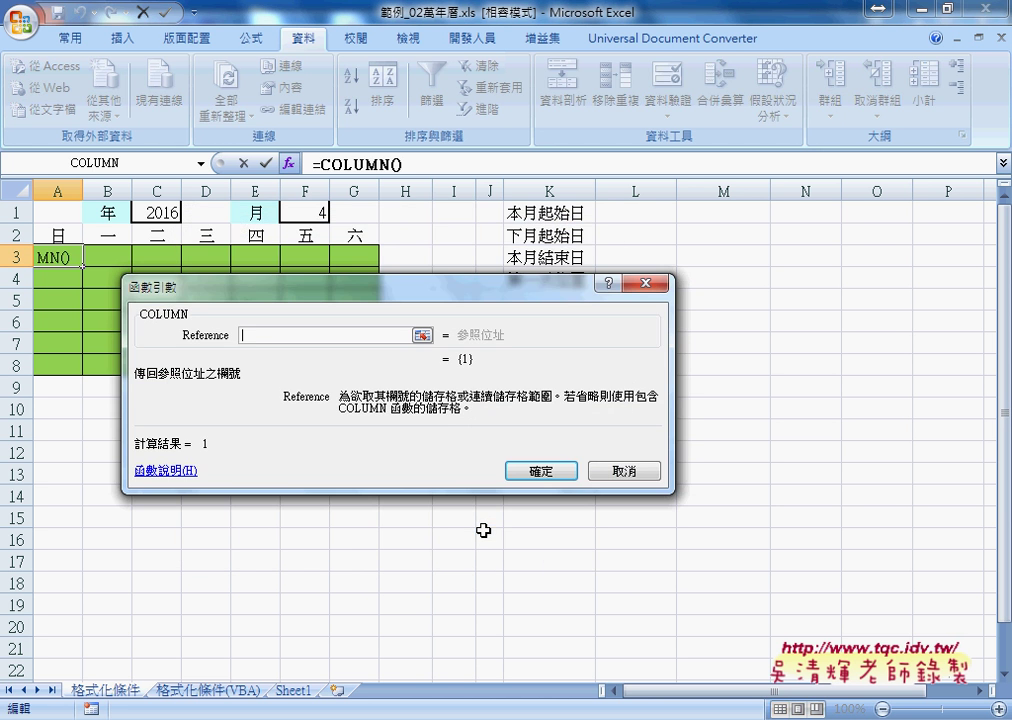
click(537, 471)
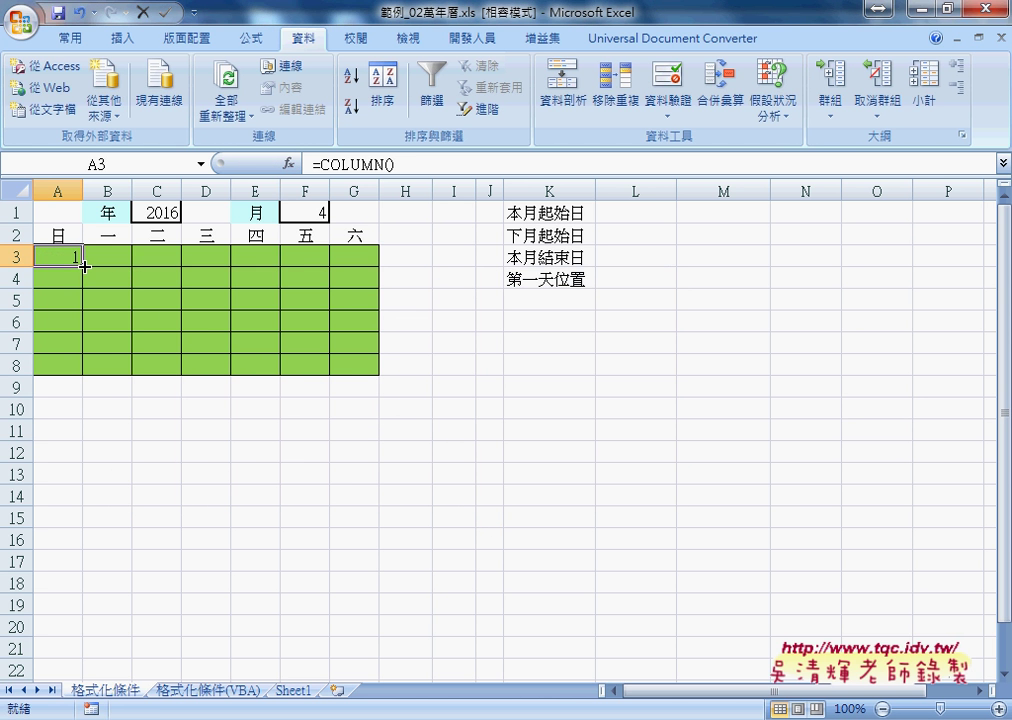
mouse_move(82, 266)
mouse_down()
mouse_move(384, 266)
mouse_move(380, 370)
mouse_up()
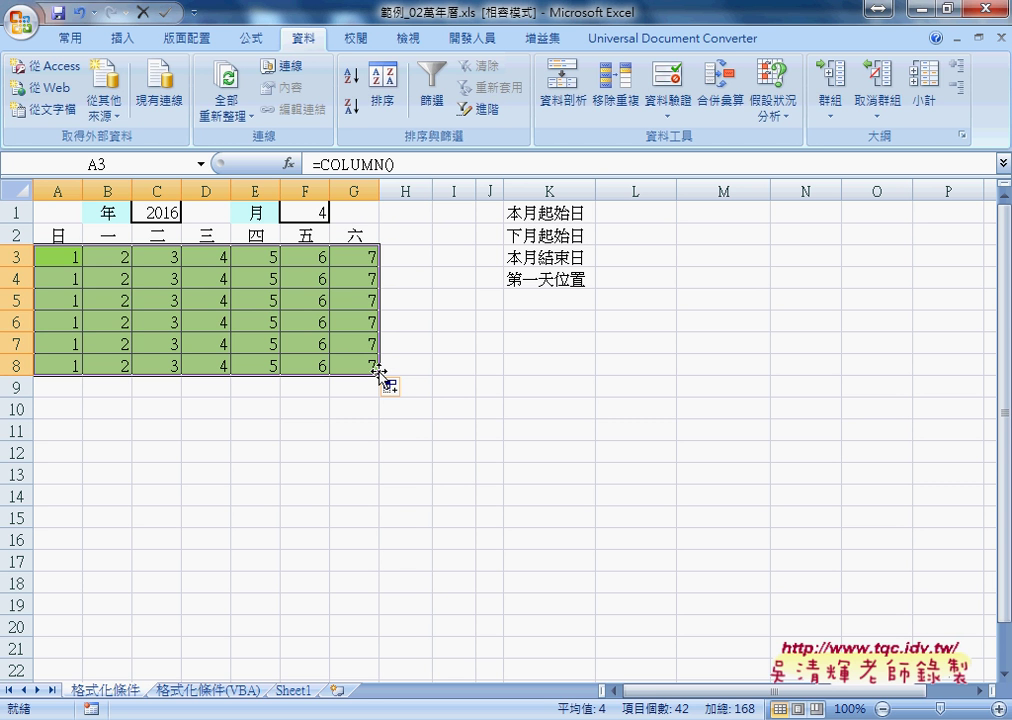
click(79, 262)
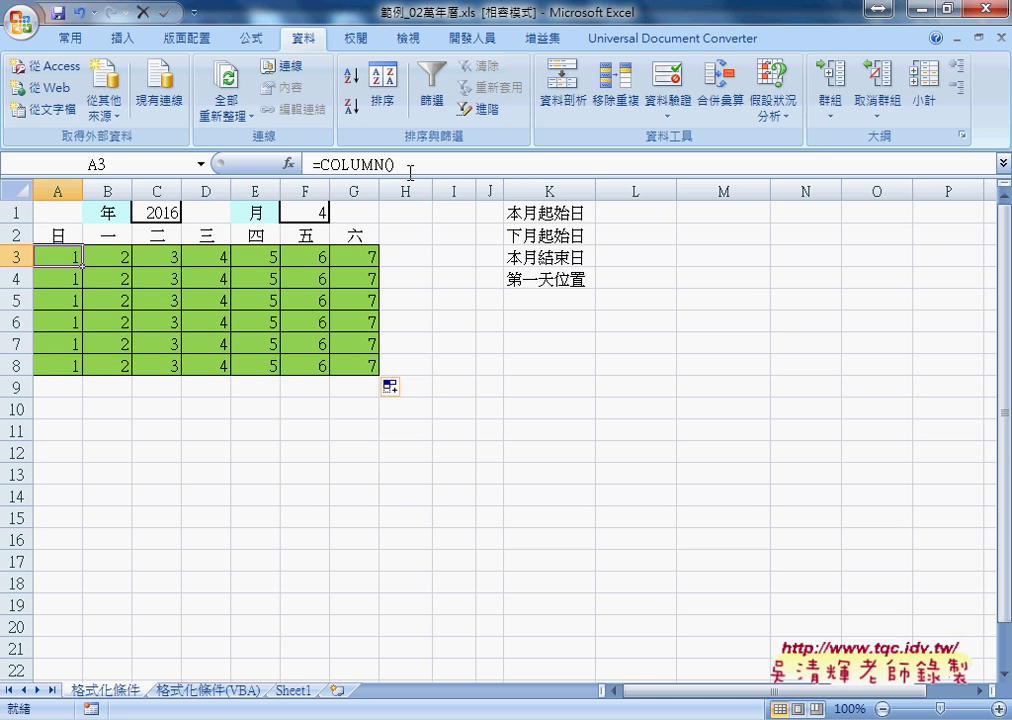
Step: Change A3 to =COLUMN()+(ROW()-3)*7 and fill it across the grid A3:G8
click(410, 165)
text(+)
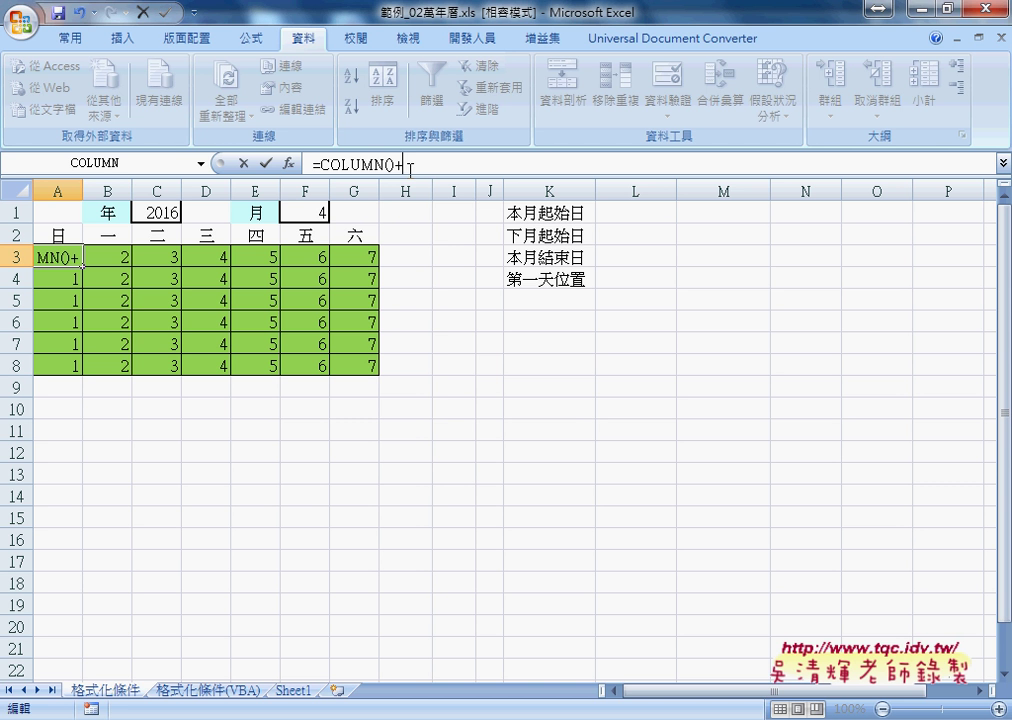
text(()
text(row)
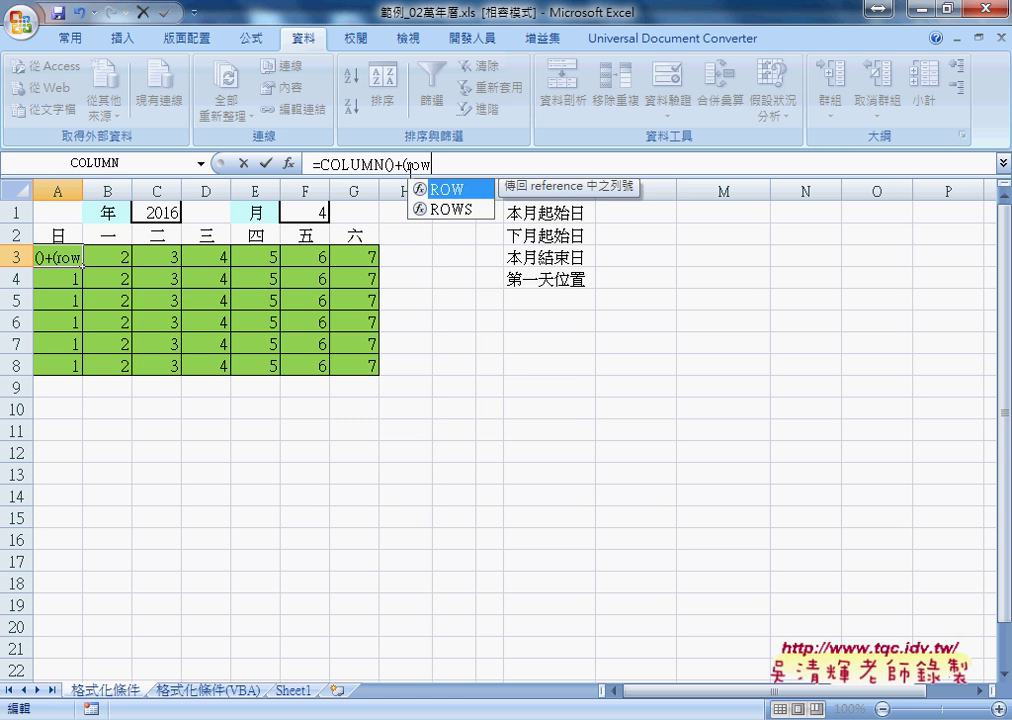
text(())
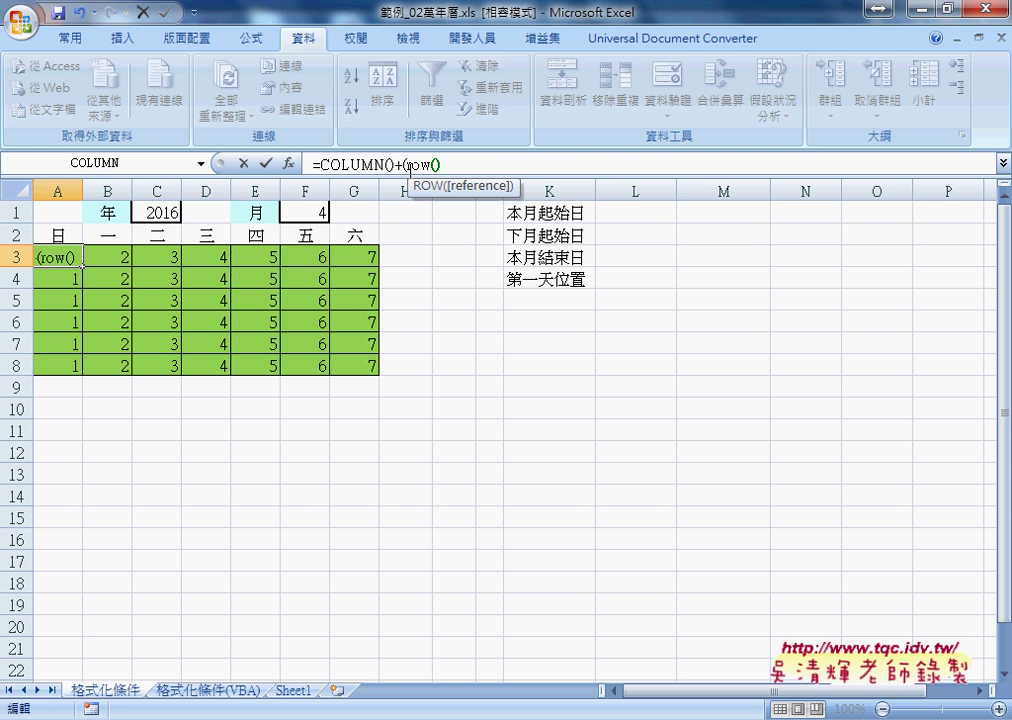
text(-3)
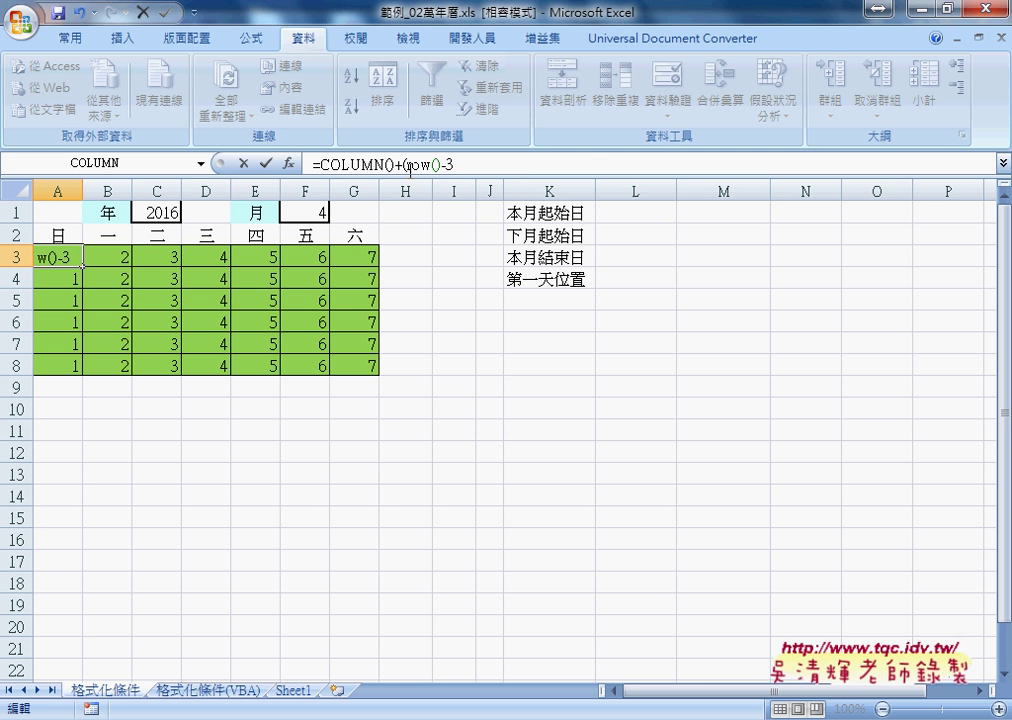
text())
text(*7)
key(ctrl+Return)
mouse_move(82, 267)
mouse_down()
mouse_move(332, 262)
mouse_move(372, 366)
mouse_up()
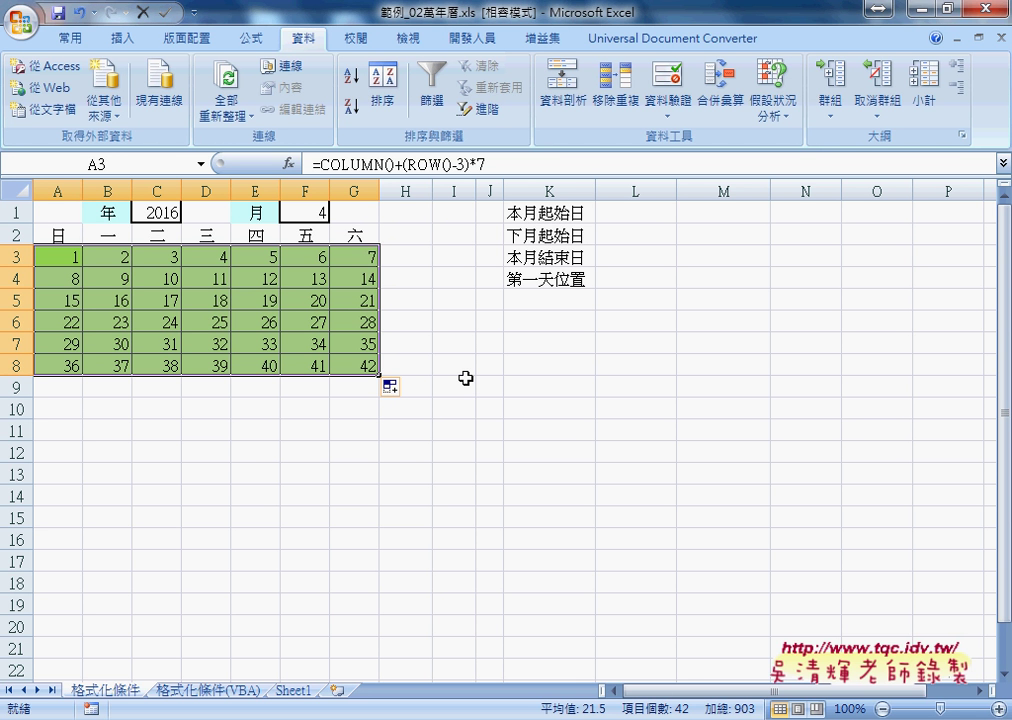
Step: Spot-check the numbered grid values in F3, row 7 and the last row A8:G8
click(74, 261)
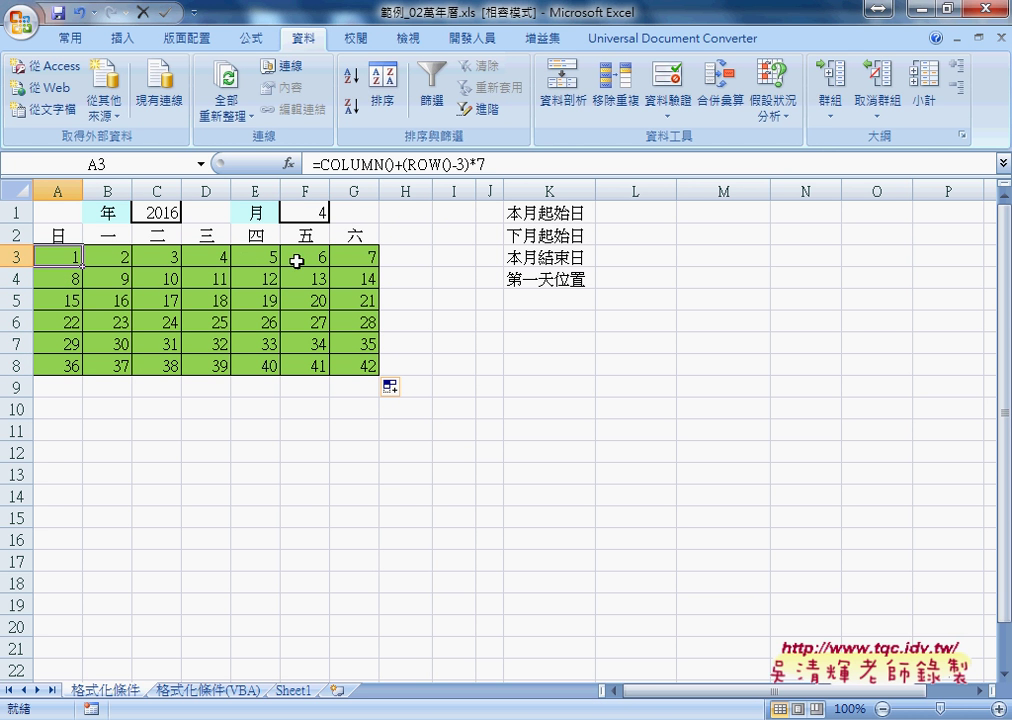
click(315, 259)
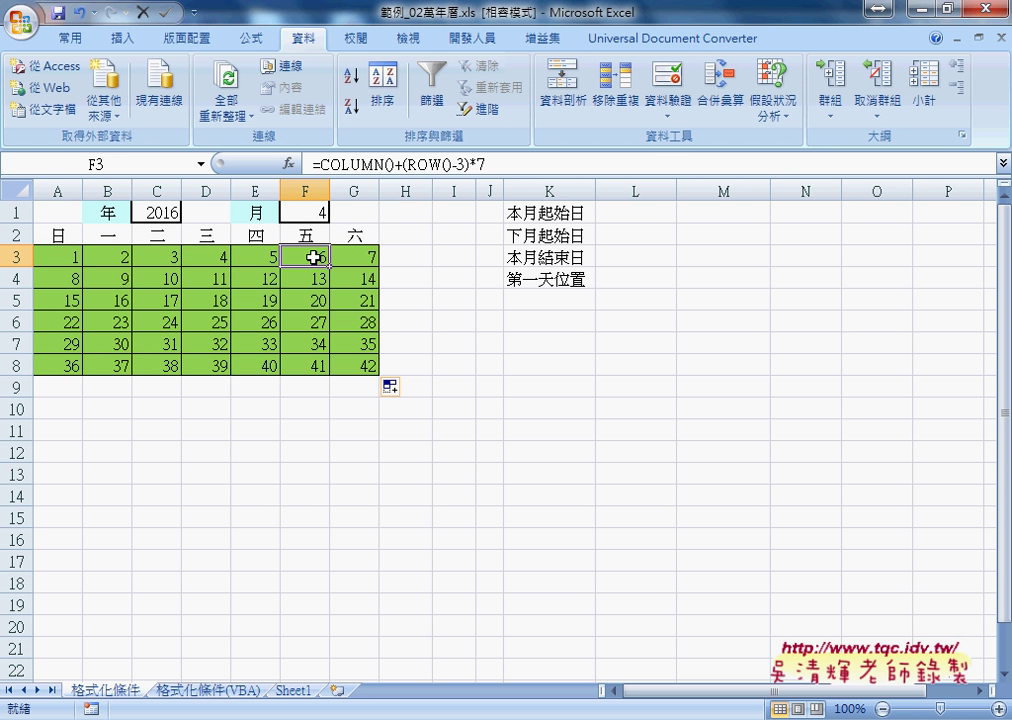
click(118, 345)
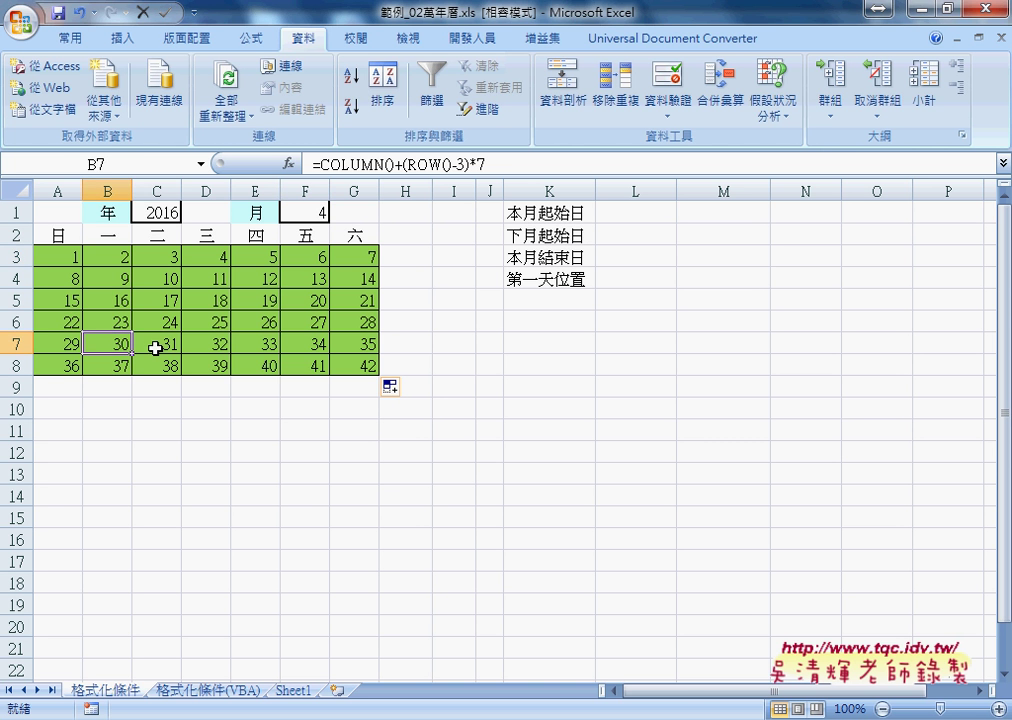
click(157, 344)
drag(157, 344, 320, 344)
drag(60, 366, 375, 370)
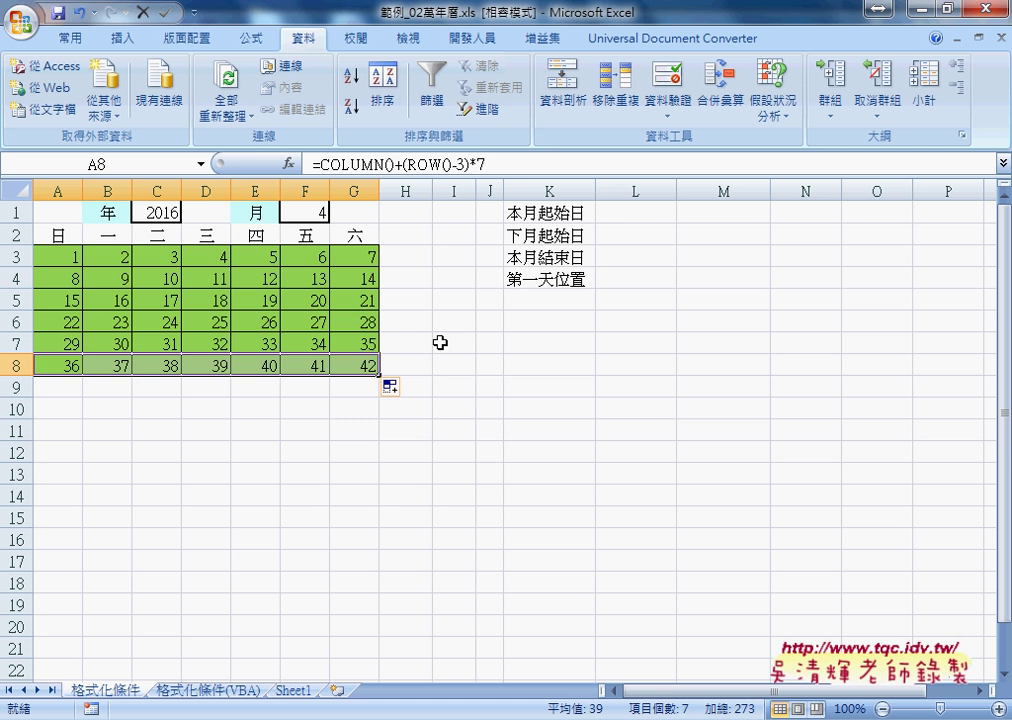
click(633, 214)
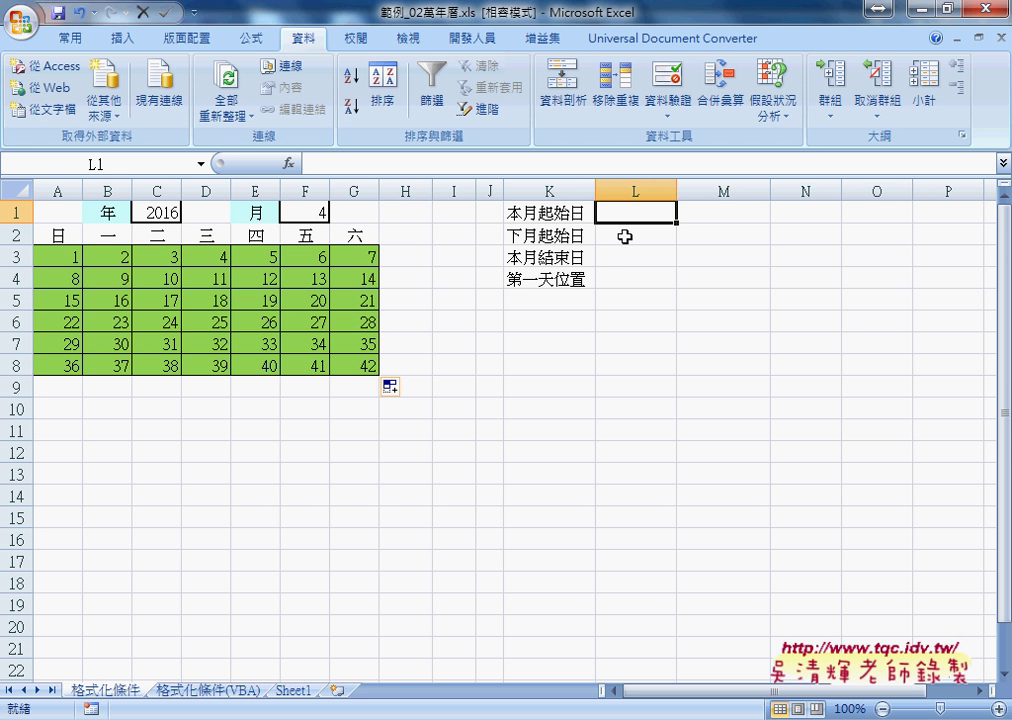
click(615, 234)
click(620, 256)
click(620, 276)
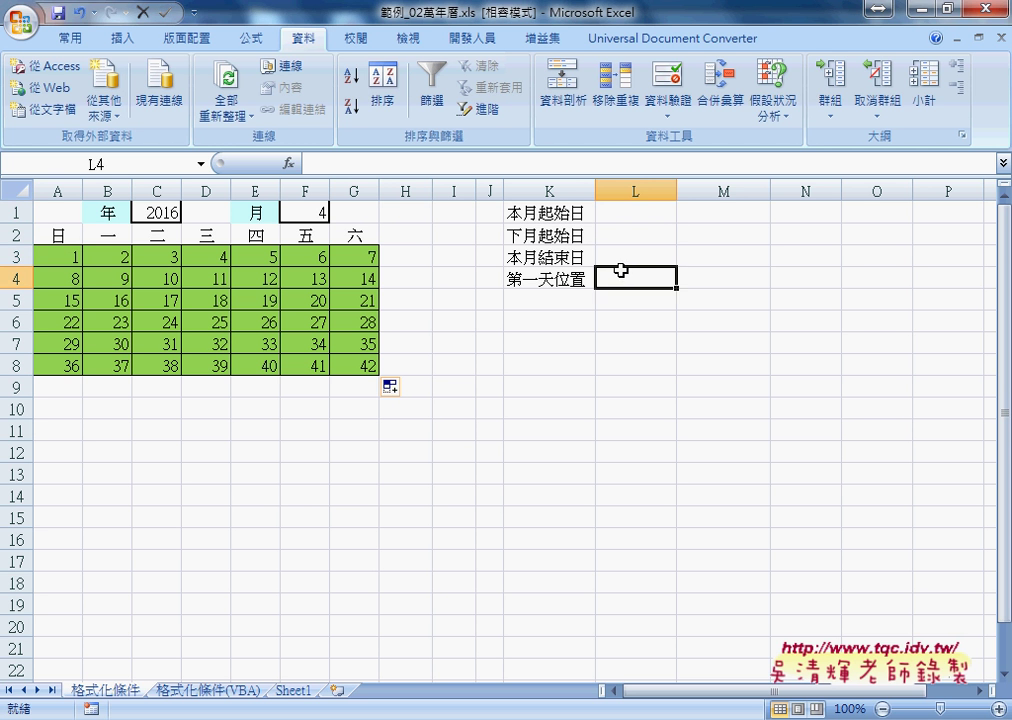
drag(560, 212, 624, 280)
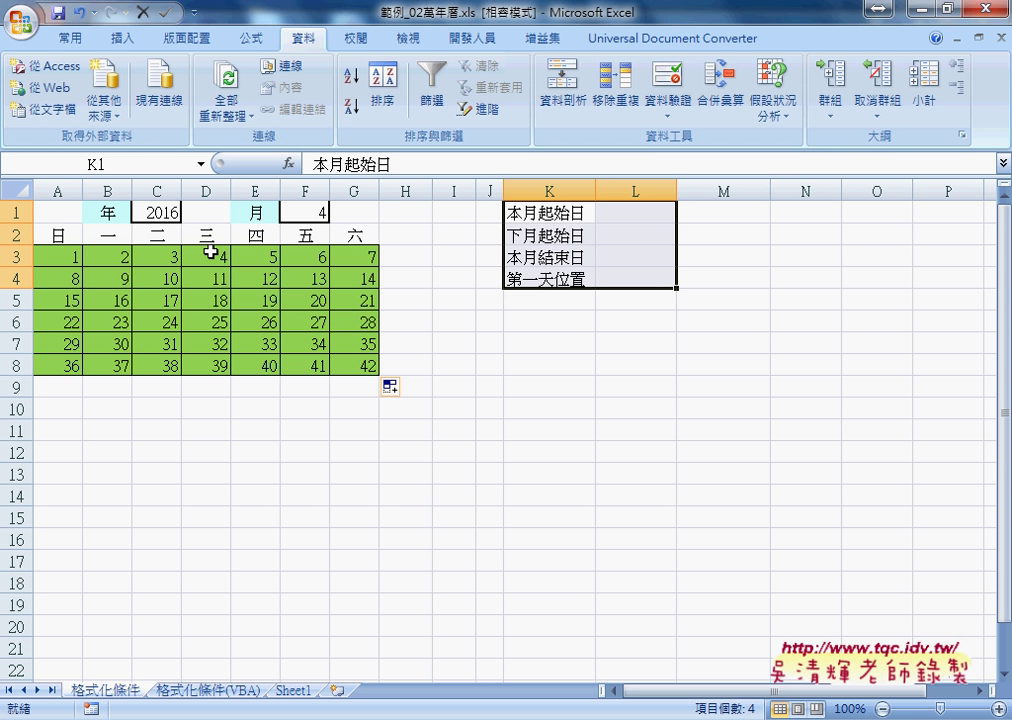
key(Right)
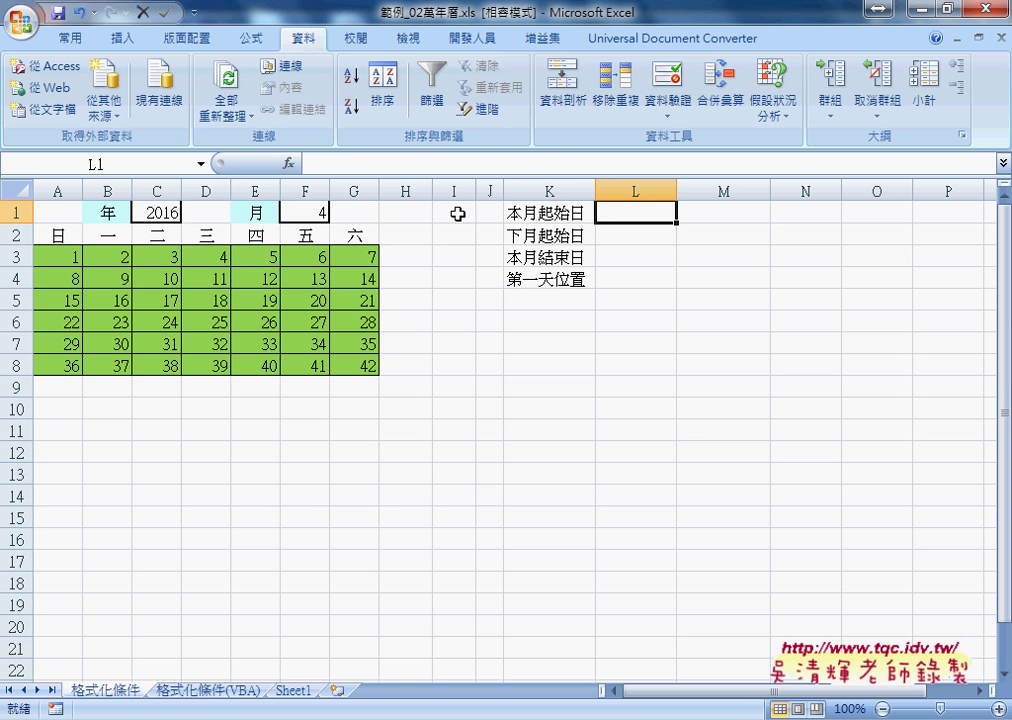
click(155, 214)
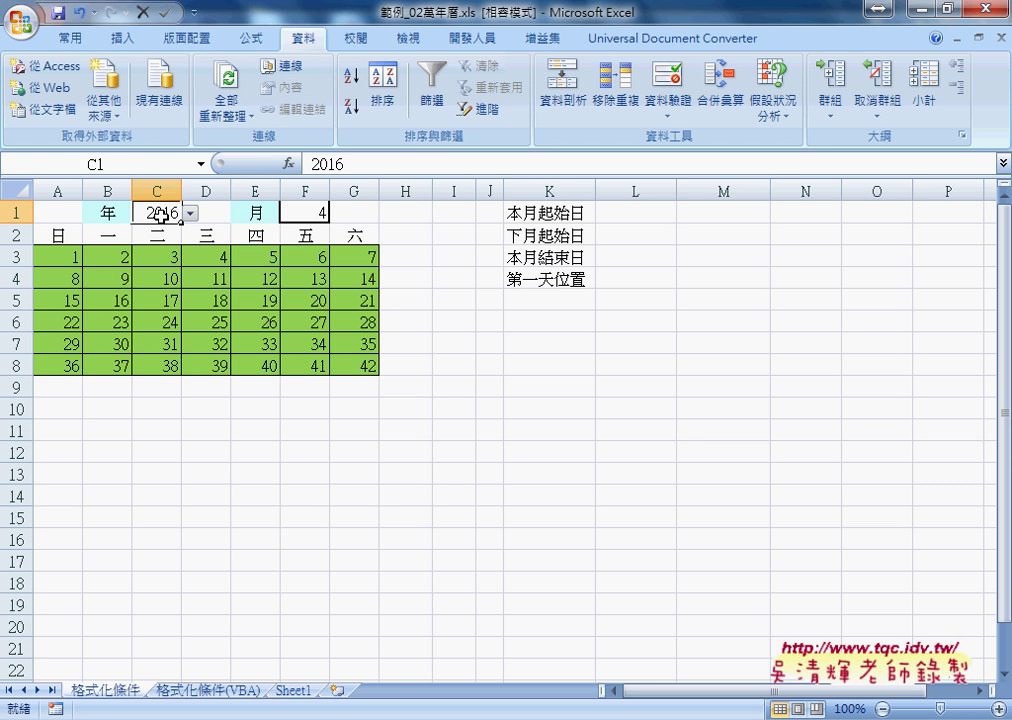
click(308, 212)
click(74, 257)
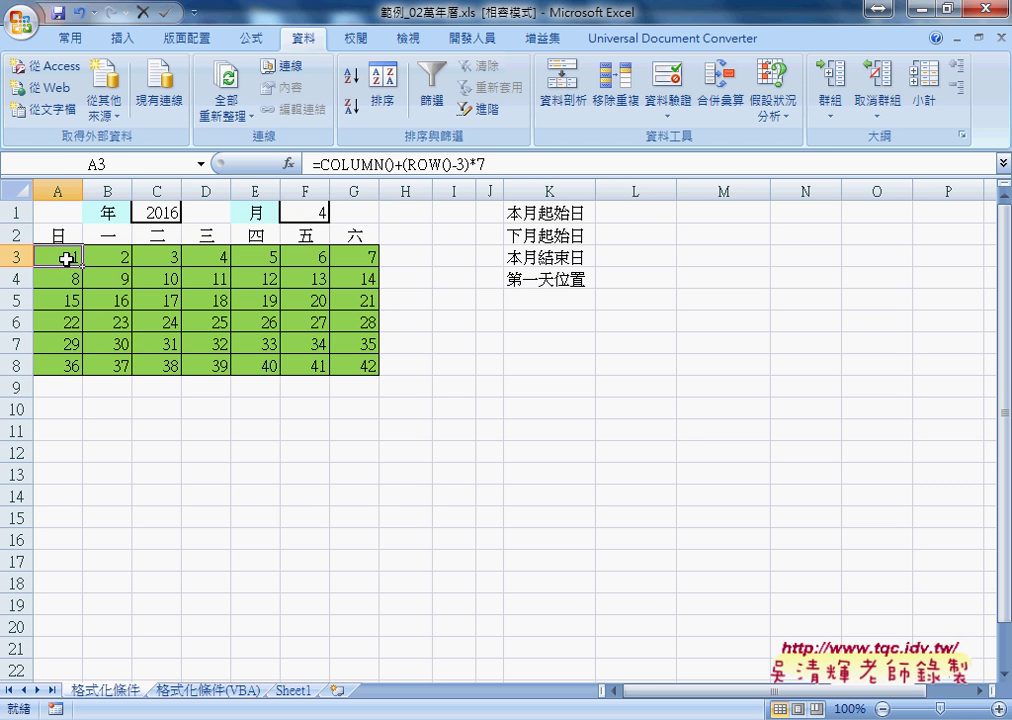
click(600, 217)
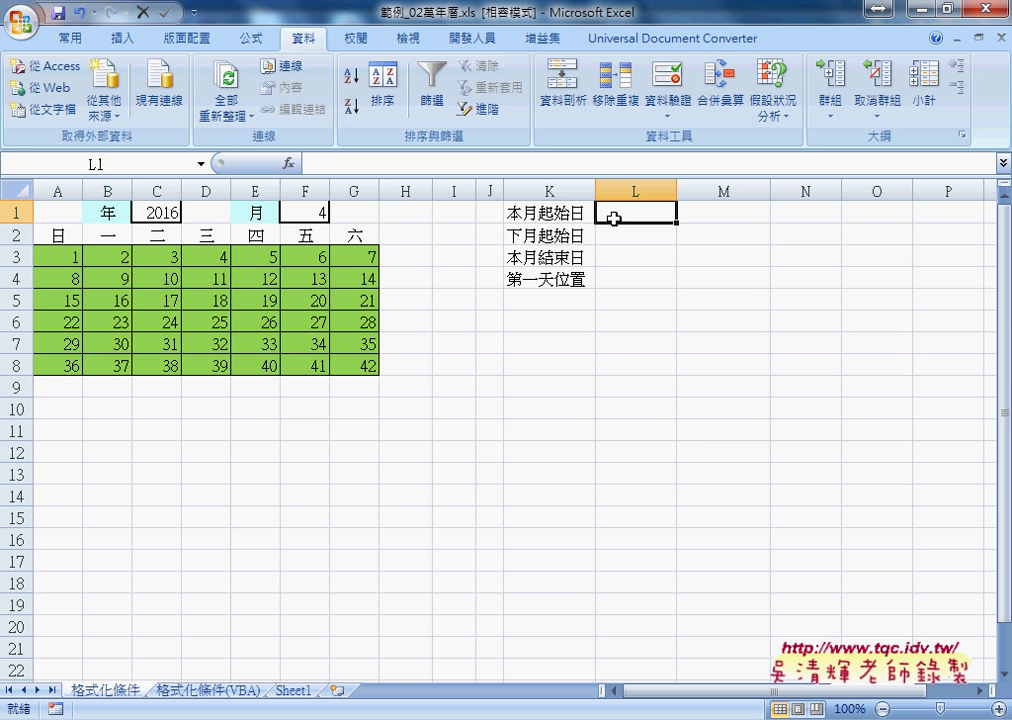
click(322, 162)
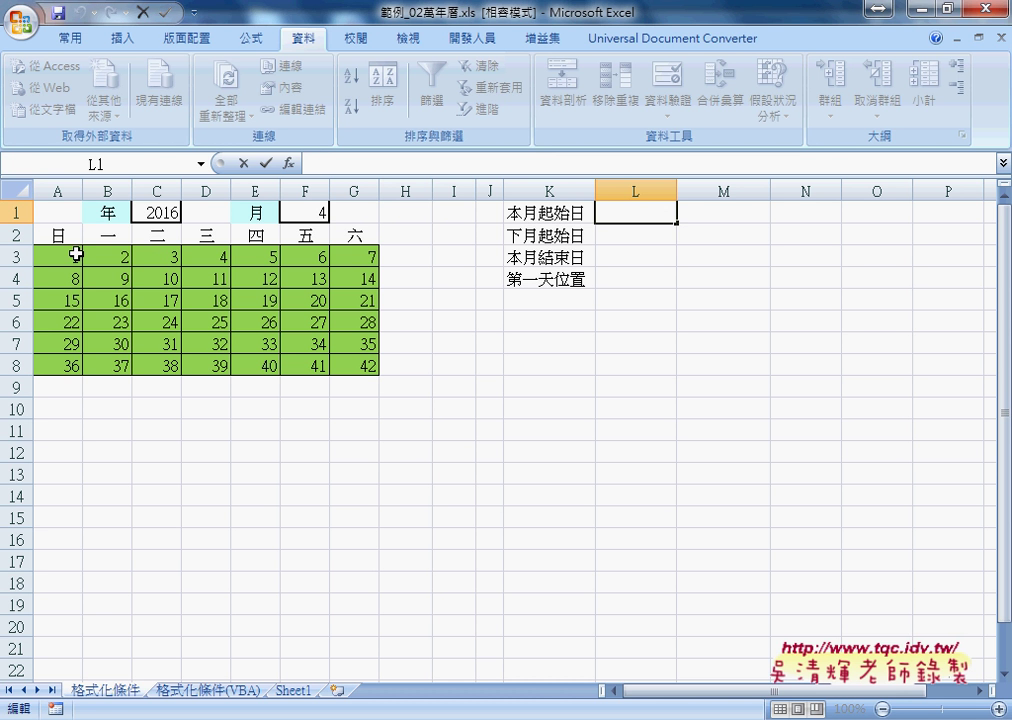
click(508, 165)
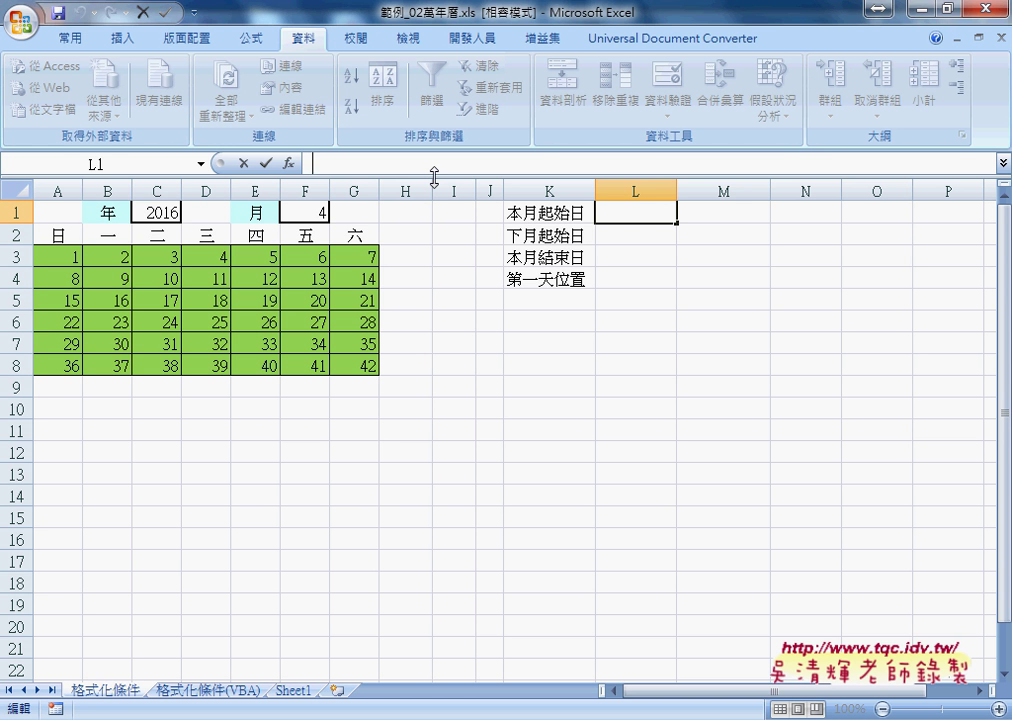
text(=)
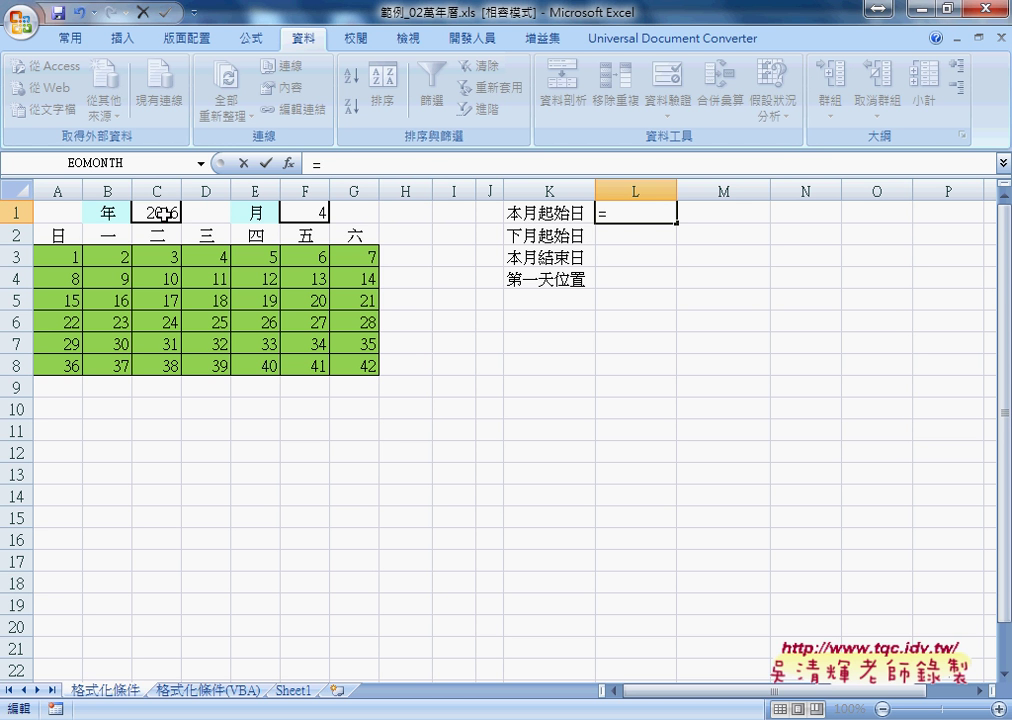
click(160, 213)
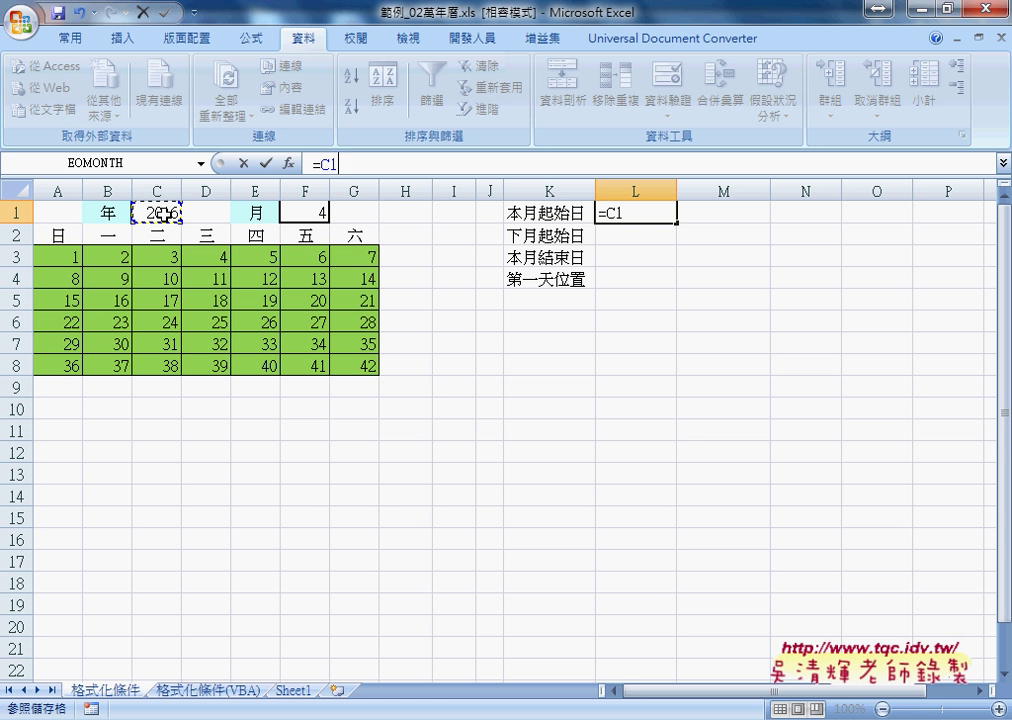
click(244, 163)
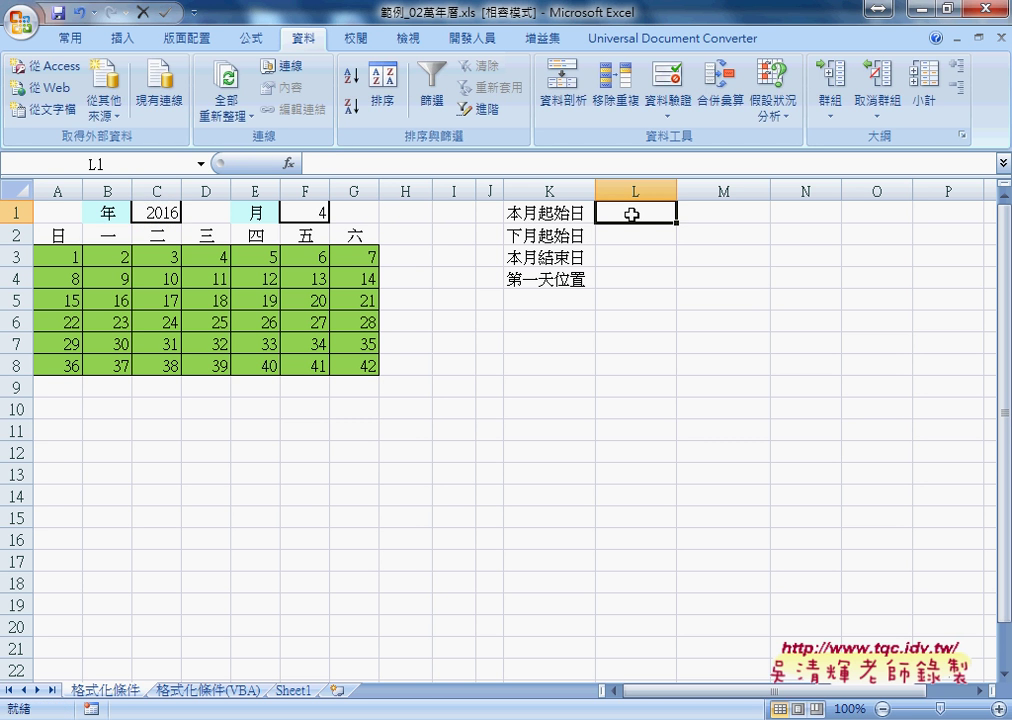
Step: Enter =DATE(C1,F1,1) in L1 from the Date and Time functions, giving 2016/4/1
click(289, 163)
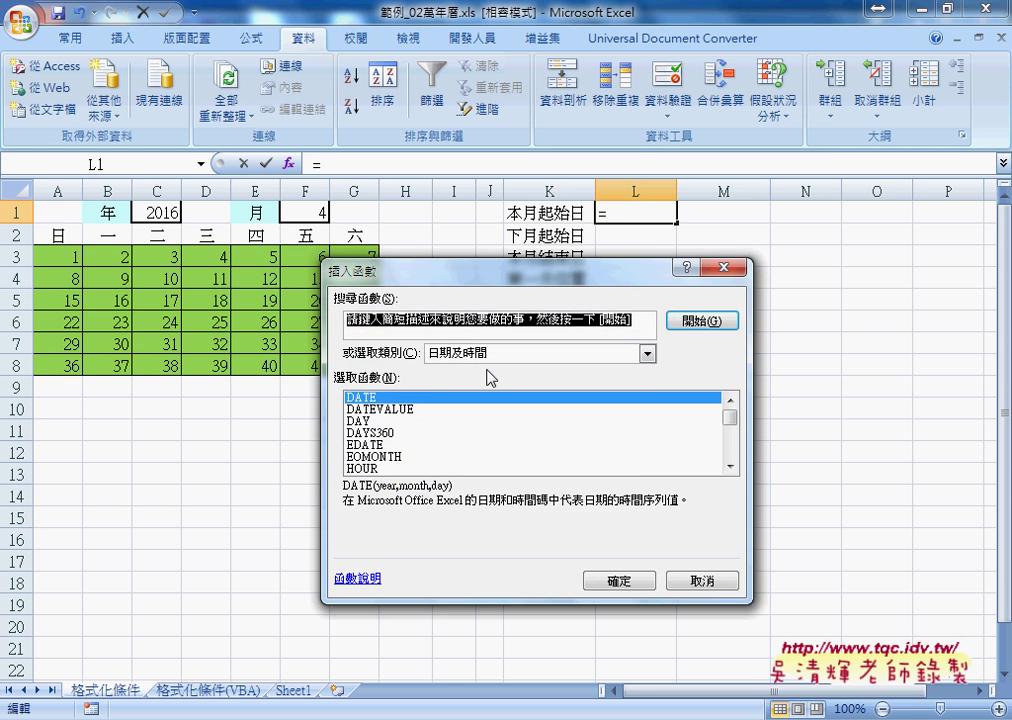
click(467, 355)
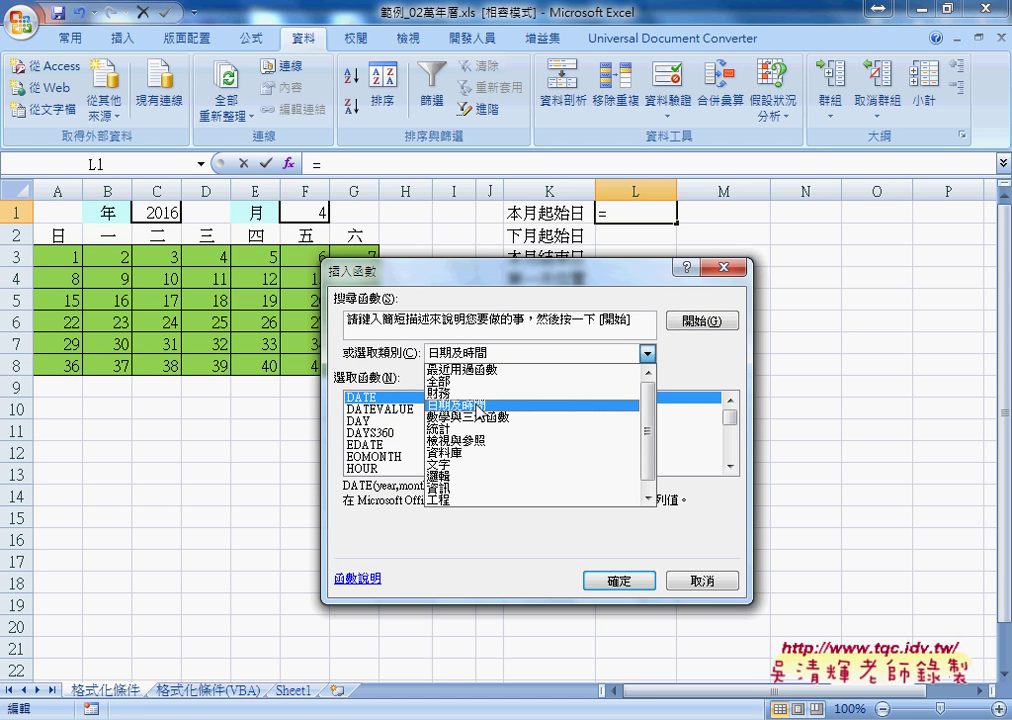
click(477, 405)
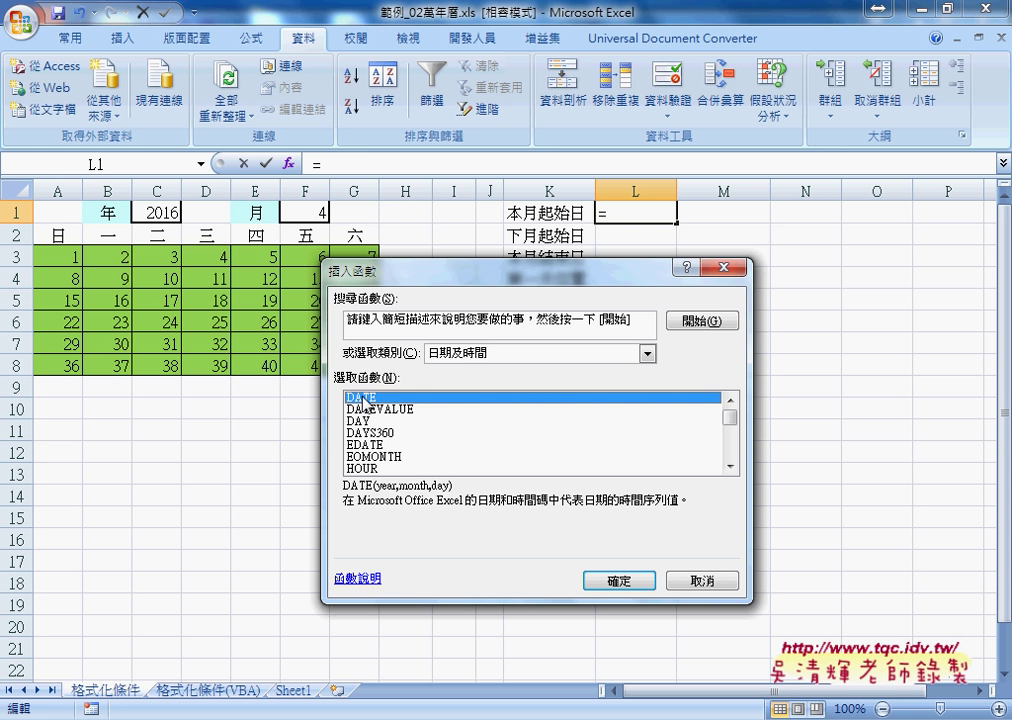
click(620, 582)
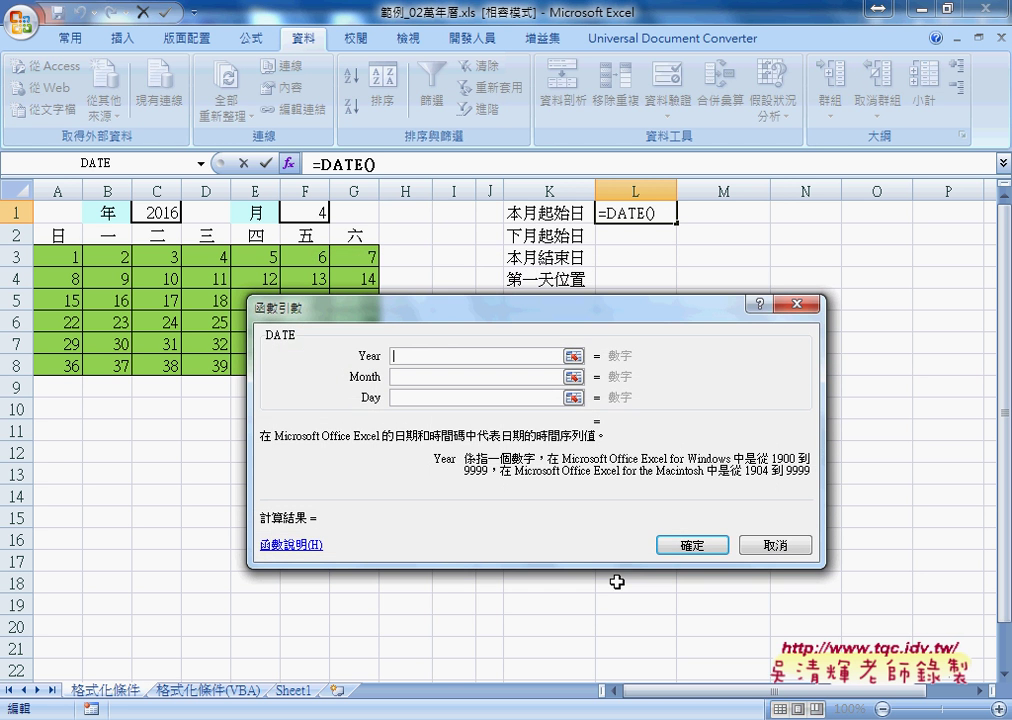
click(160, 213)
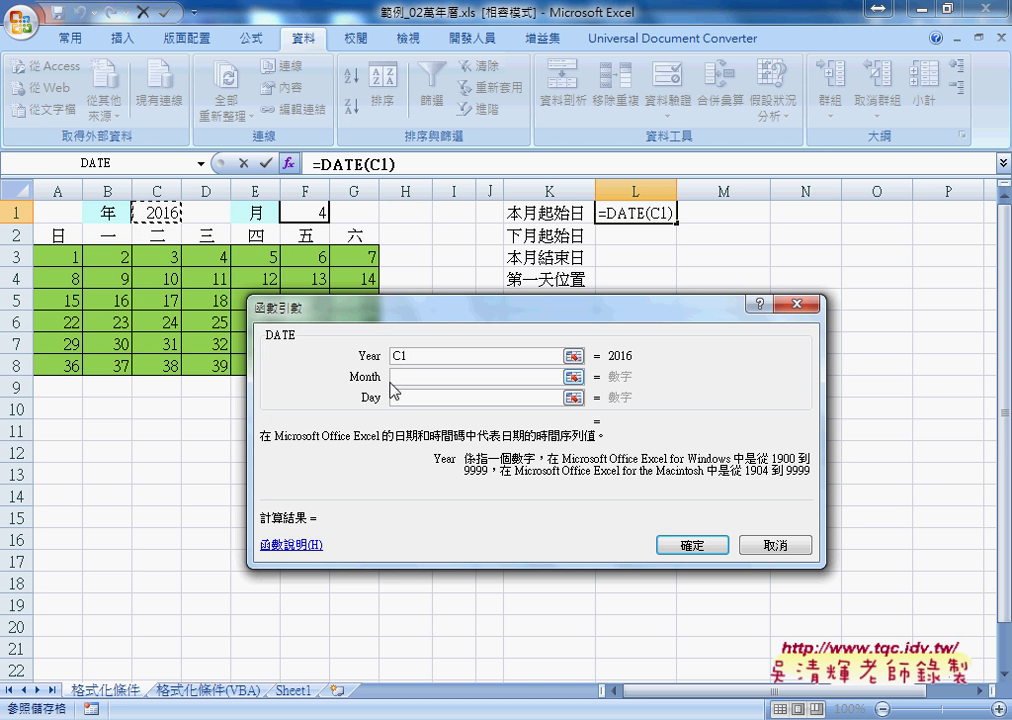
click(459, 377)
click(308, 212)
click(408, 398)
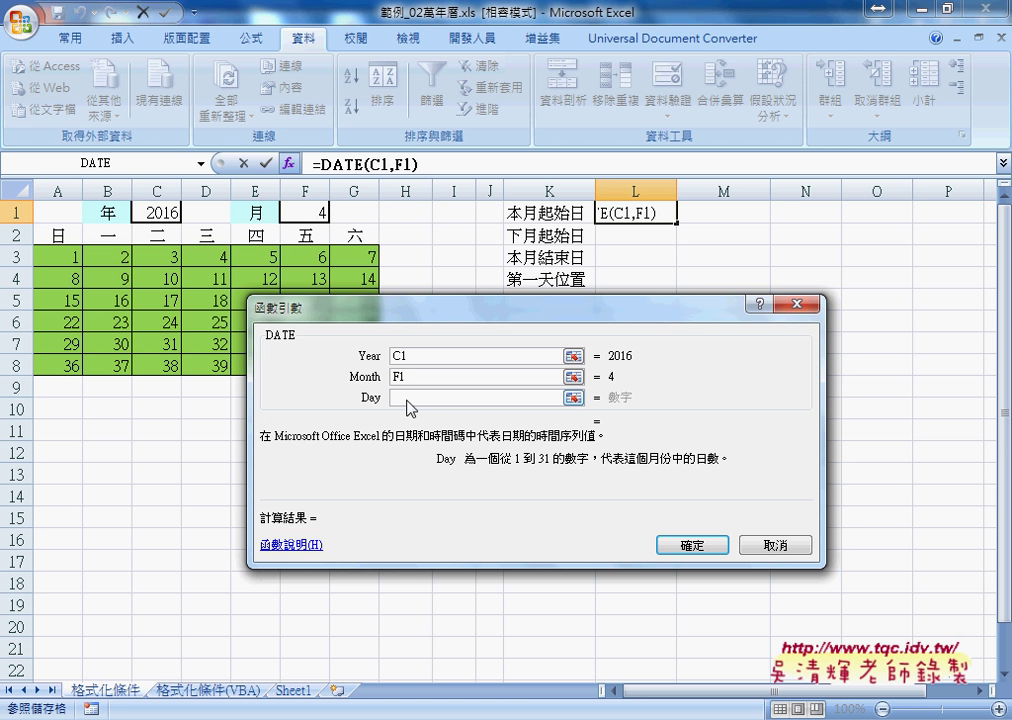
text(1)
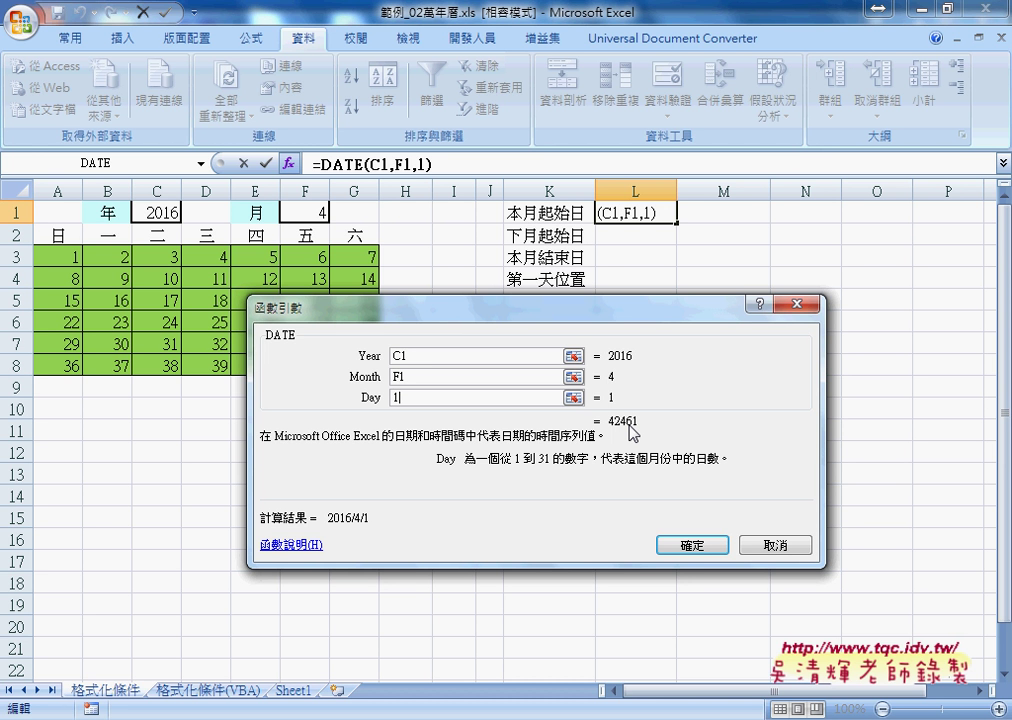
click(693, 546)
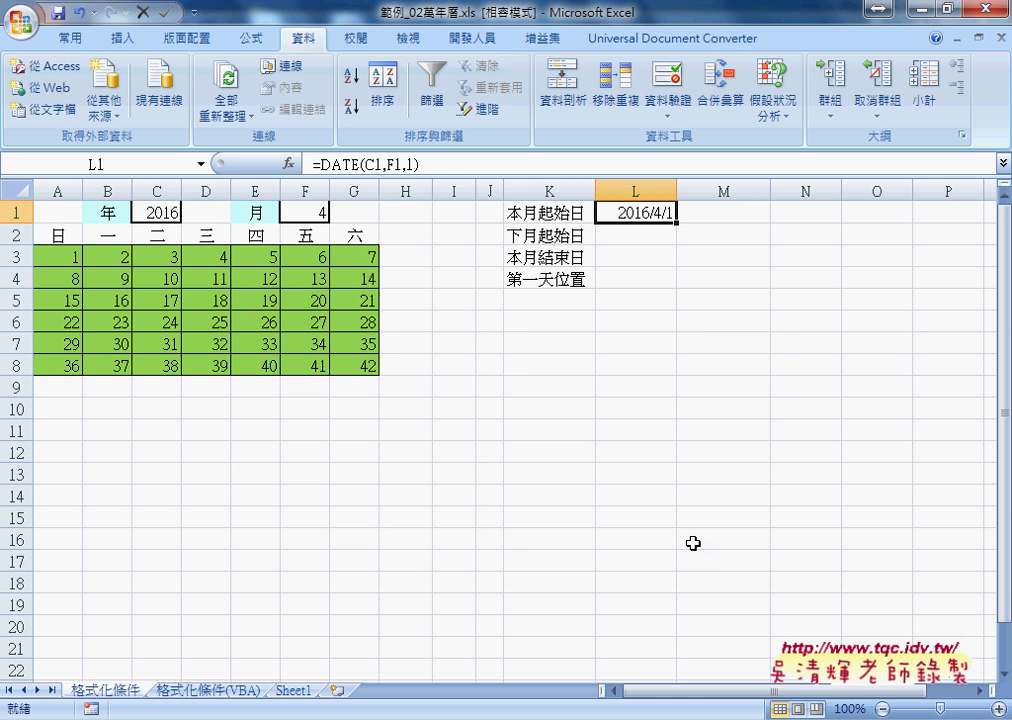
Step: Check L1's date format in Format Cells and close it without changes
right_click(648, 212)
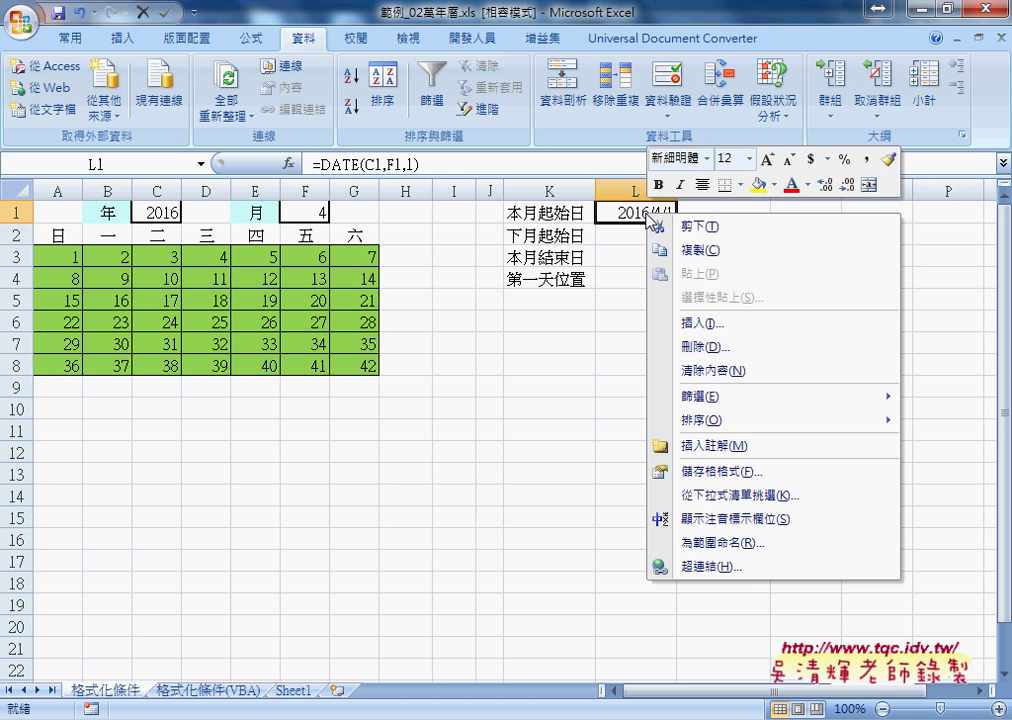
click(711, 472)
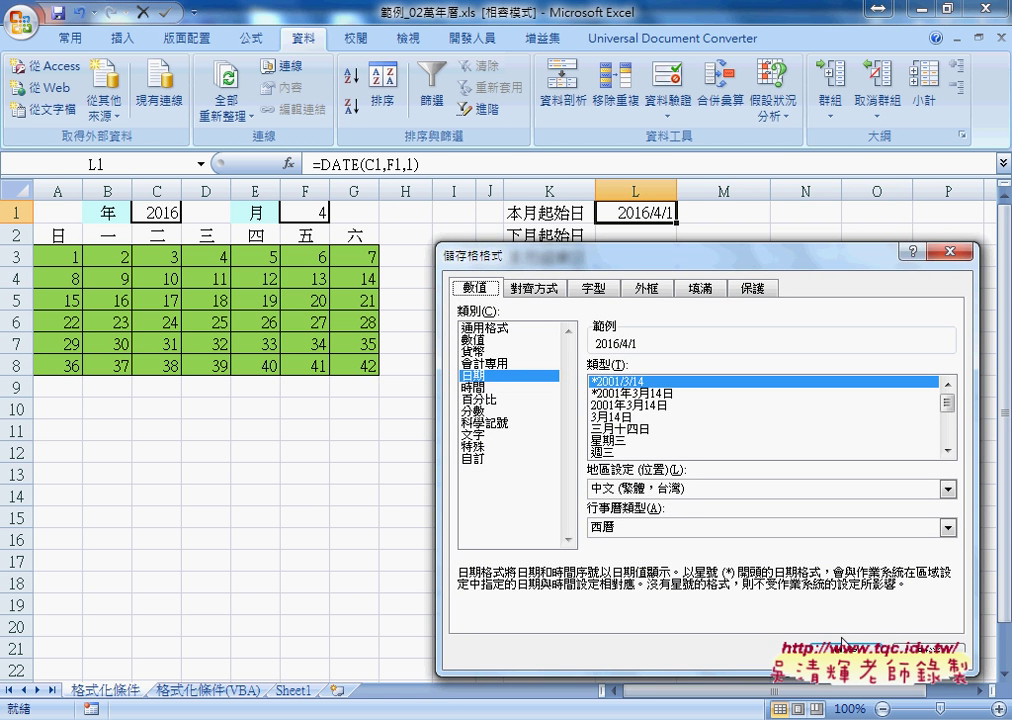
key(Return)
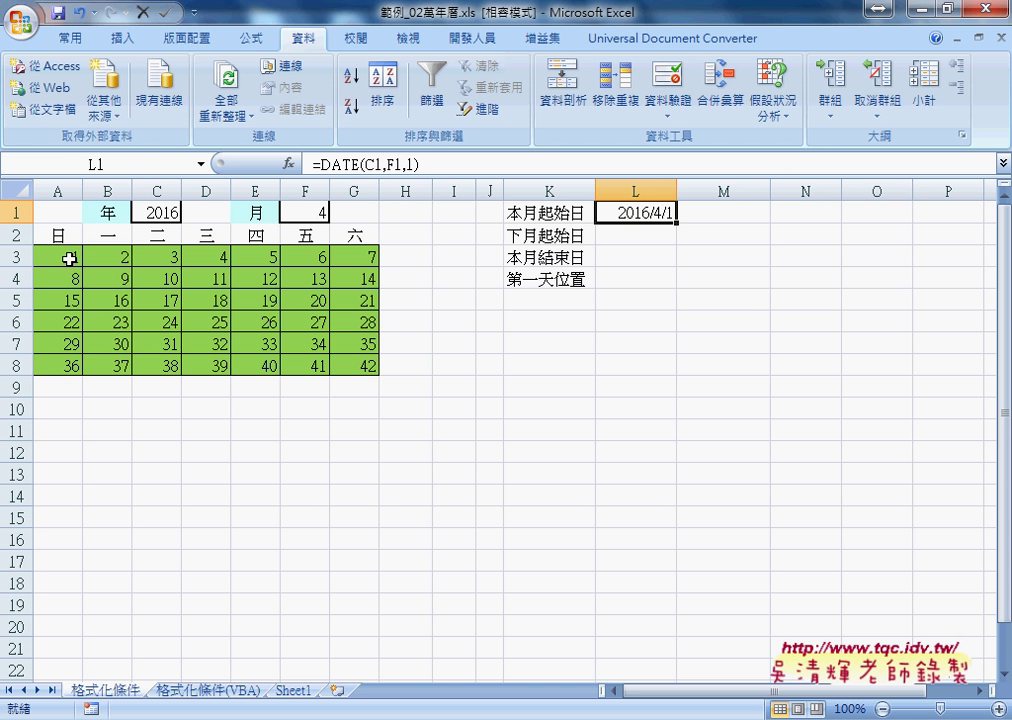
Step: Enter =WEEKDAY(L1) in L4 so it returns 6 for Friday, April 1, 2016
click(551, 282)
click(631, 285)
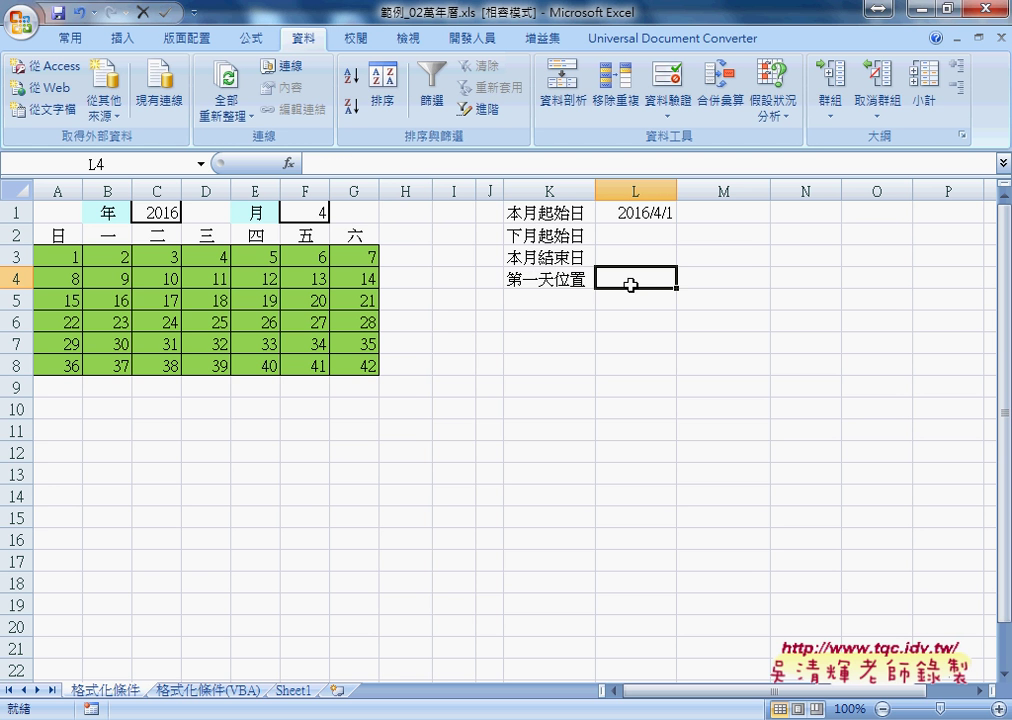
click(289, 163)
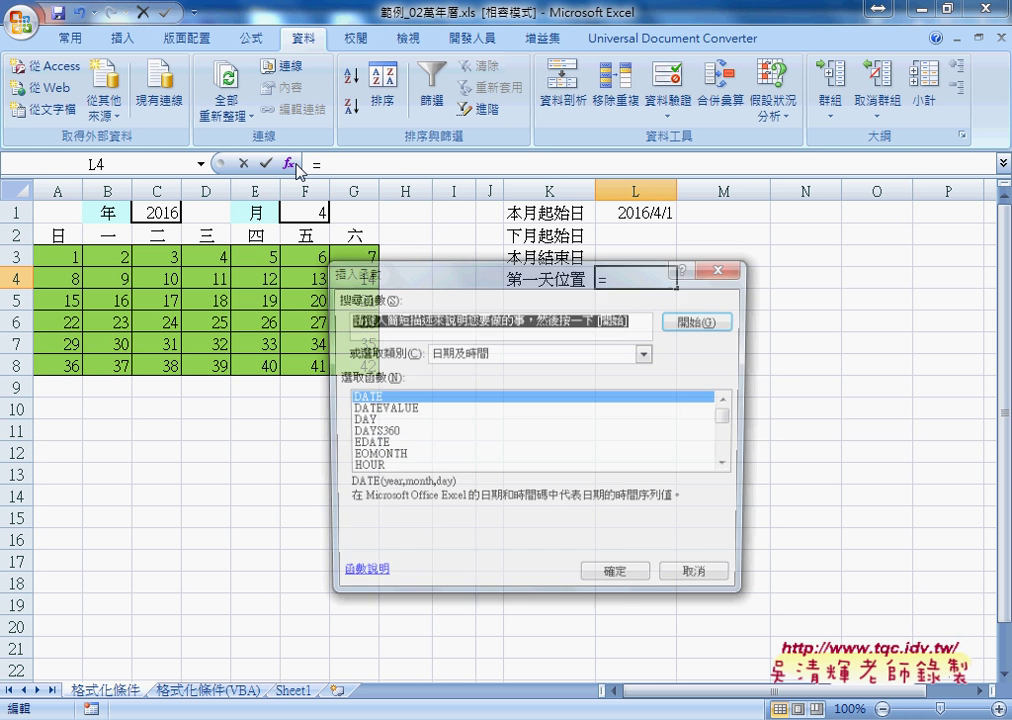
click(730, 466)
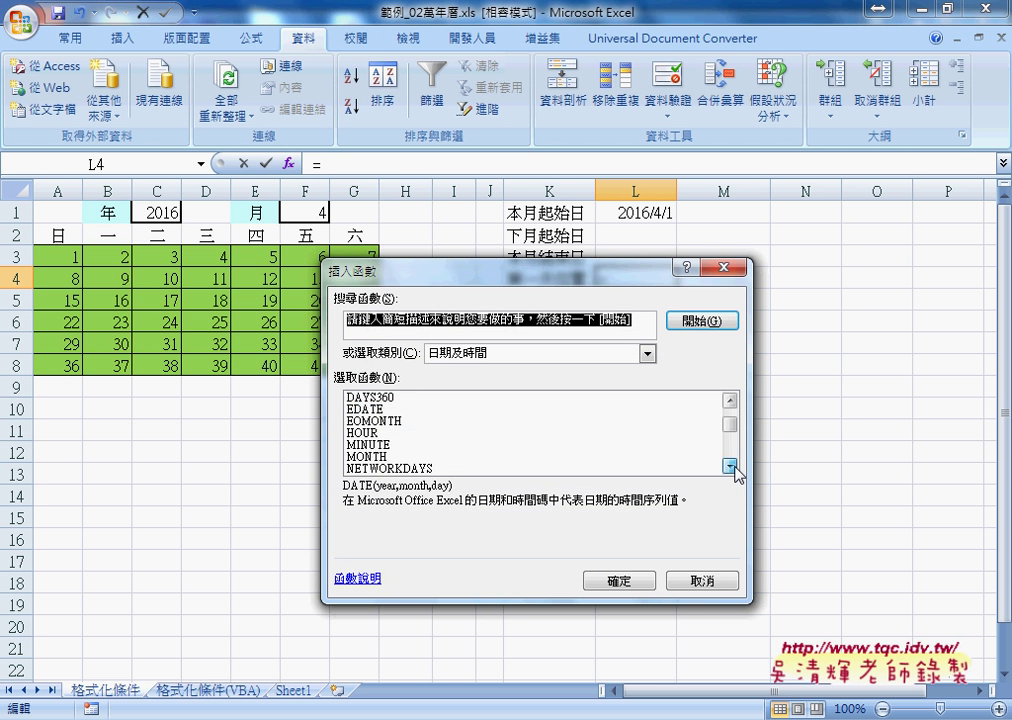
click(730, 466)
double_click(730, 466)
click(730, 466)
double_click(730, 466)
double_click(730, 466)
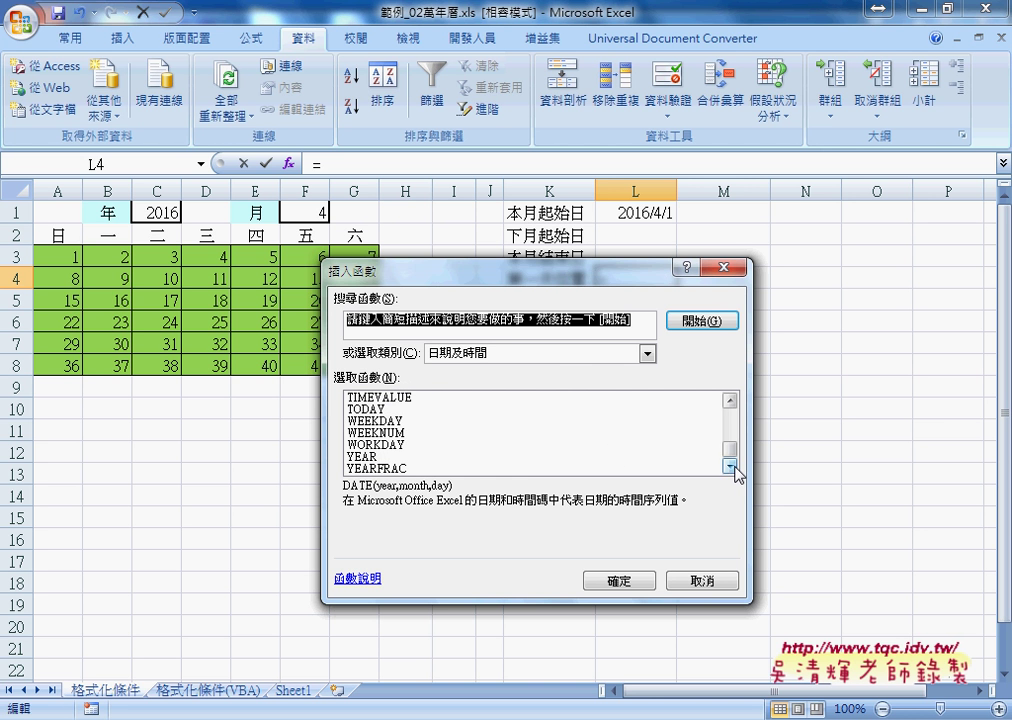
click(392, 421)
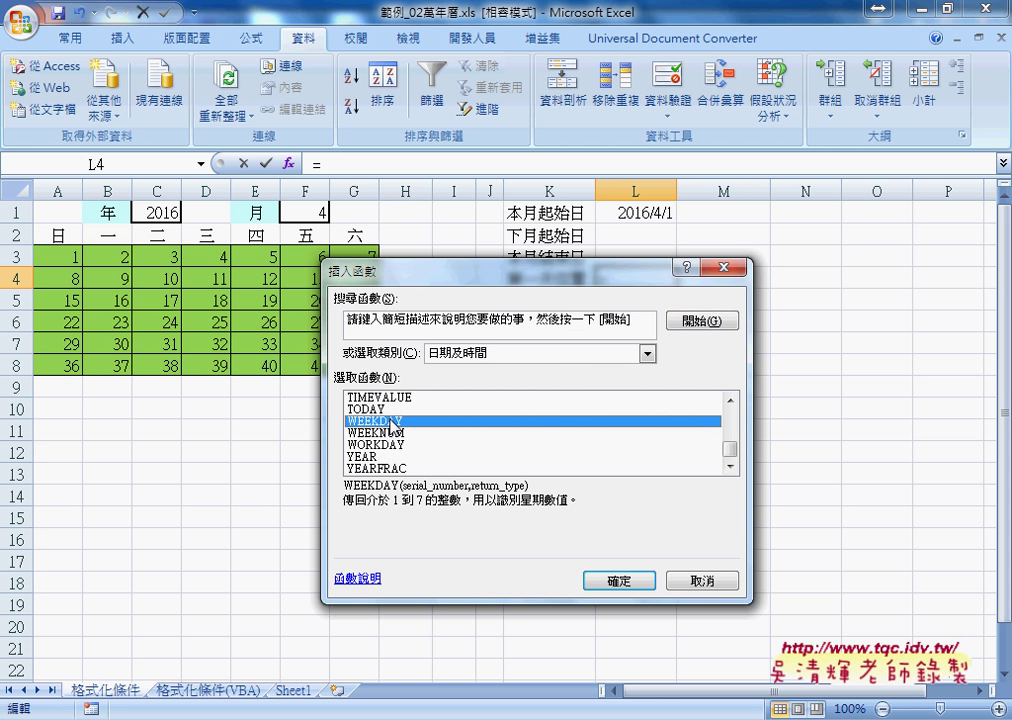
click(630, 580)
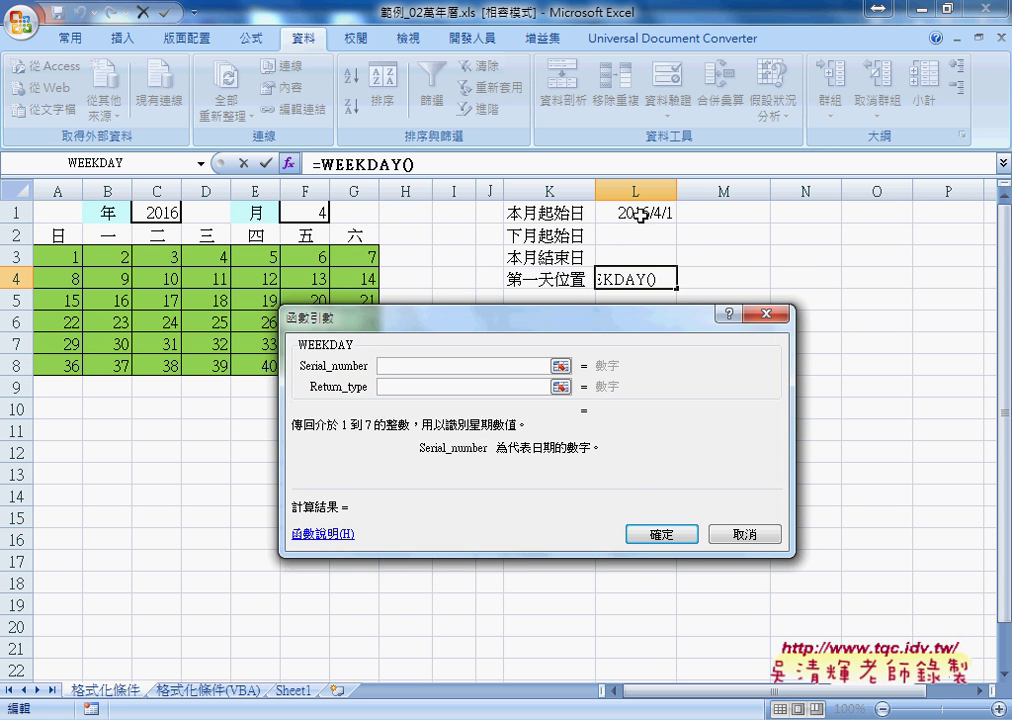
click(630, 212)
drag(613, 333, 625, 359)
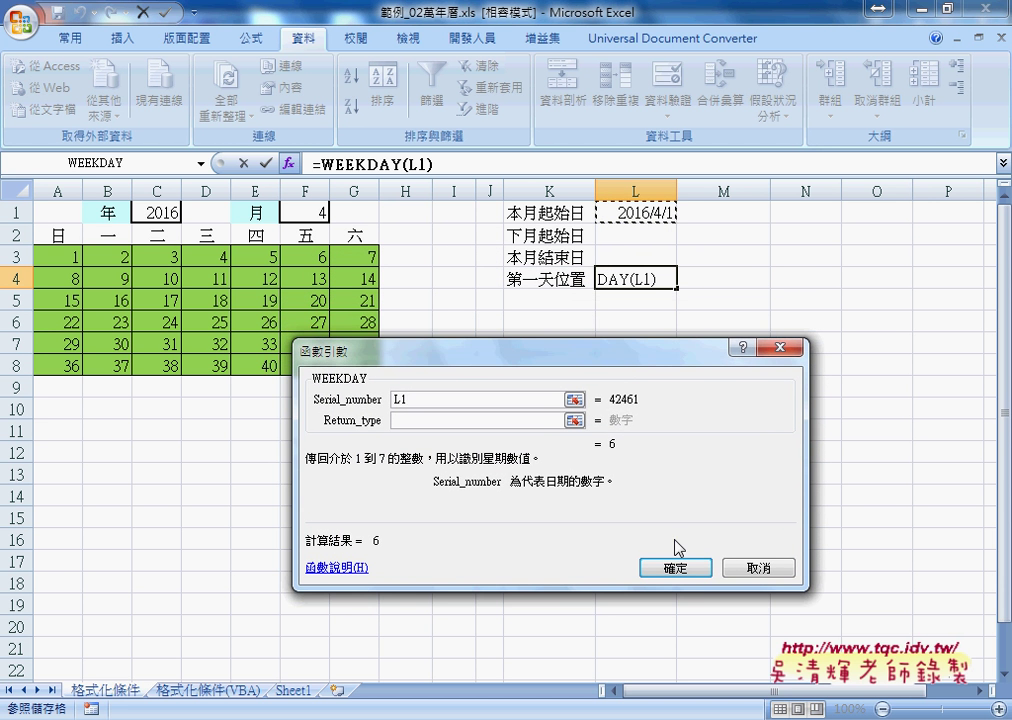
click(689, 569)
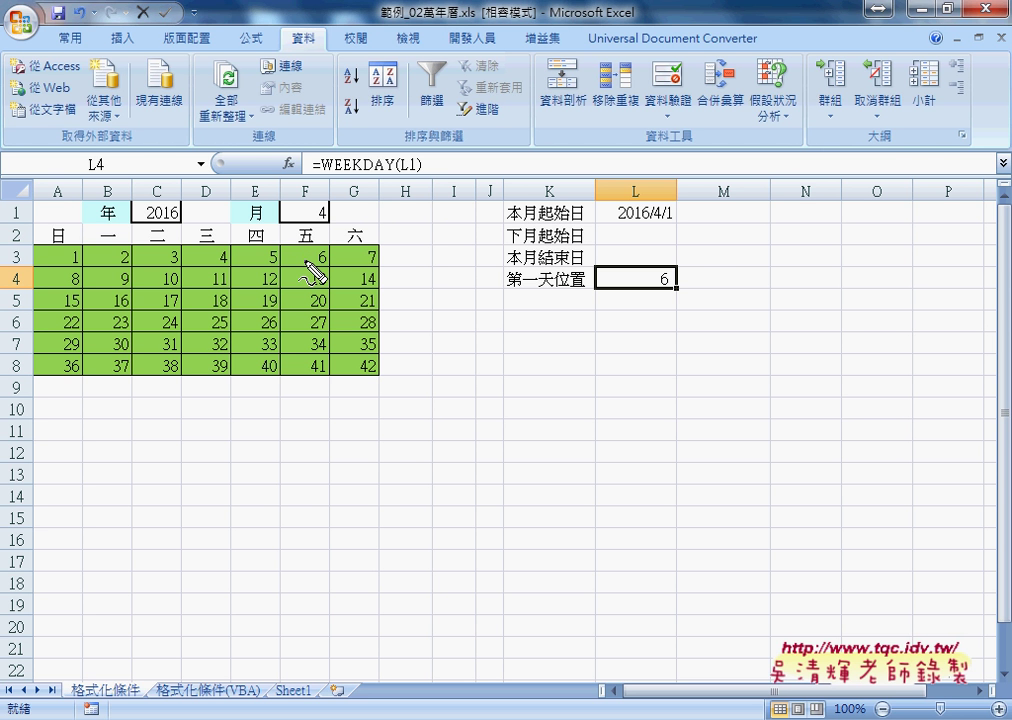
drag(674, 290, 678, 286)
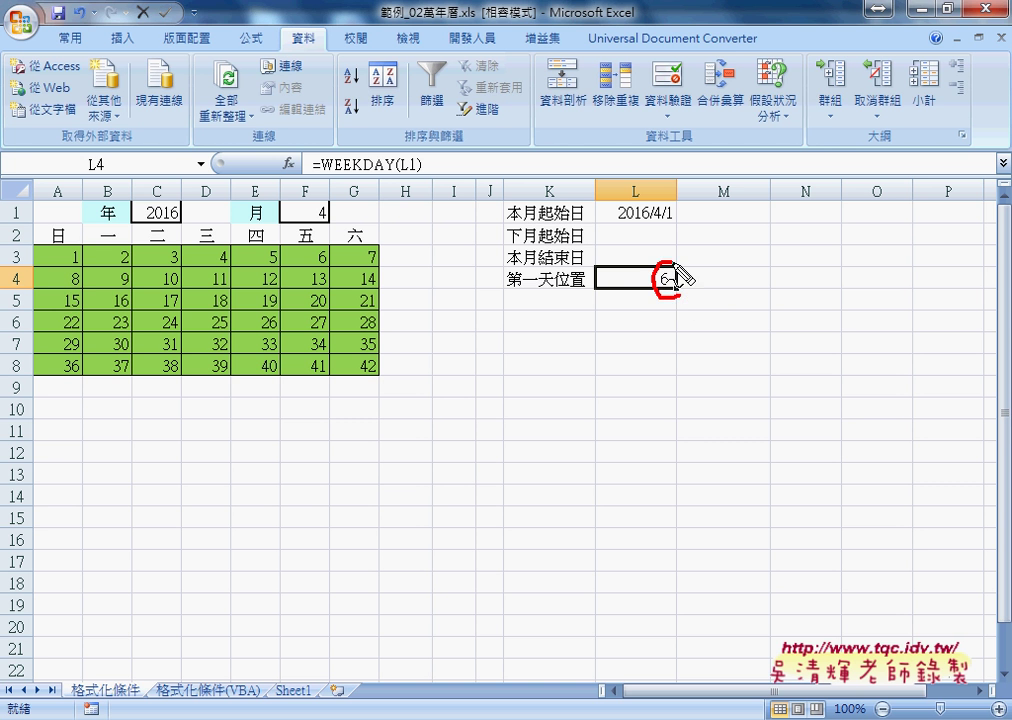
drag(68, 264, 328, 268)
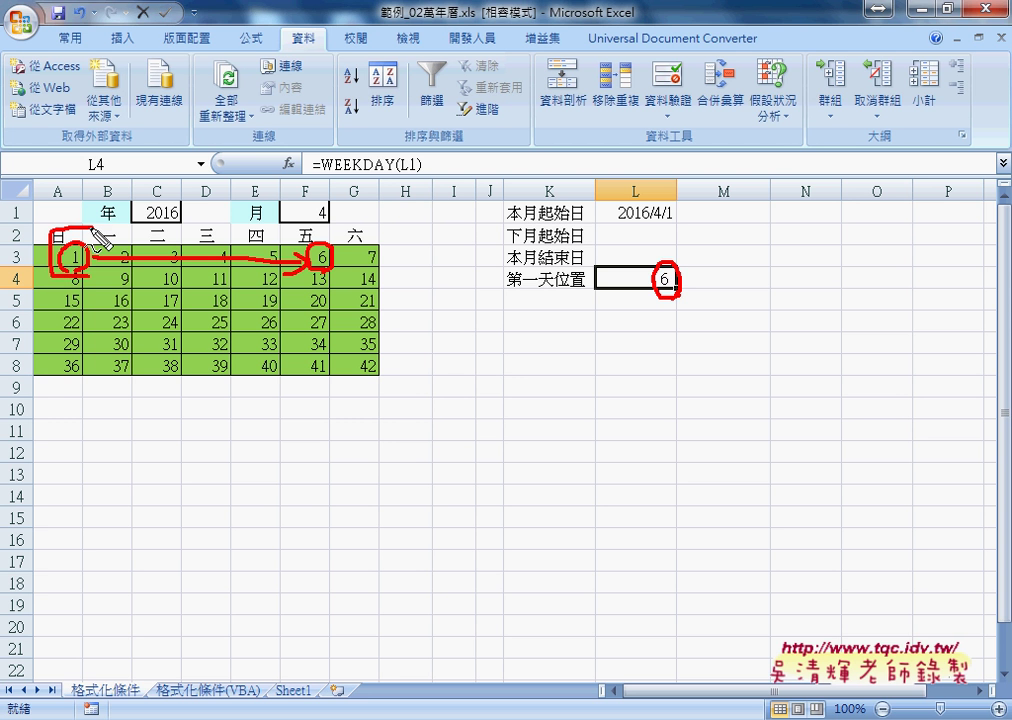
drag(67, 245, 93, 270)
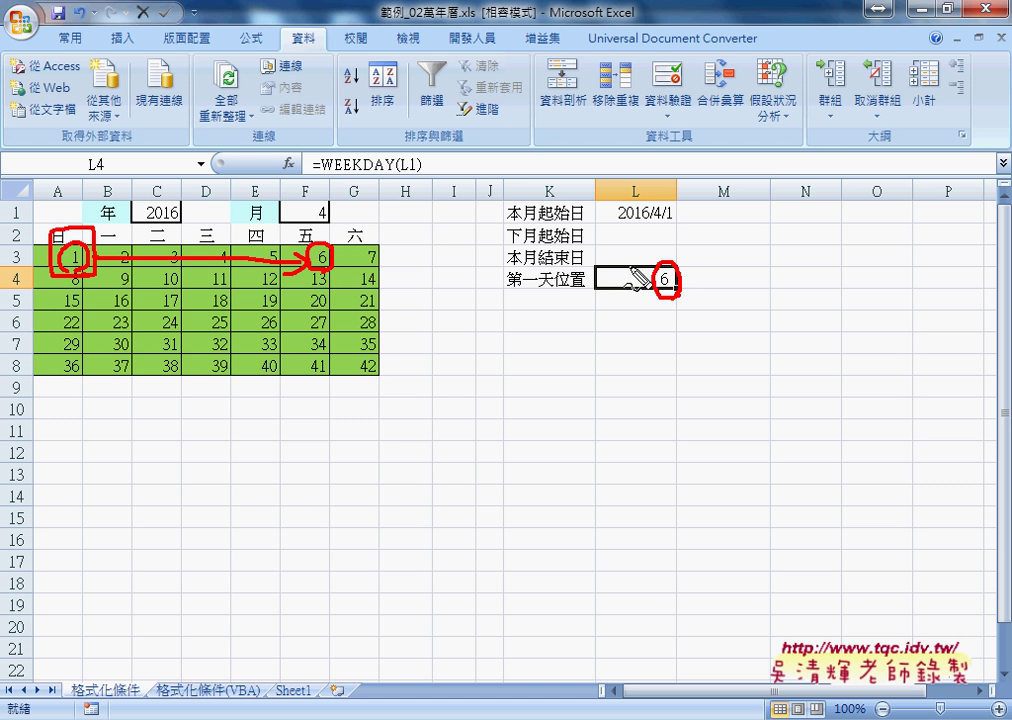
drag(675, 281, 694, 297)
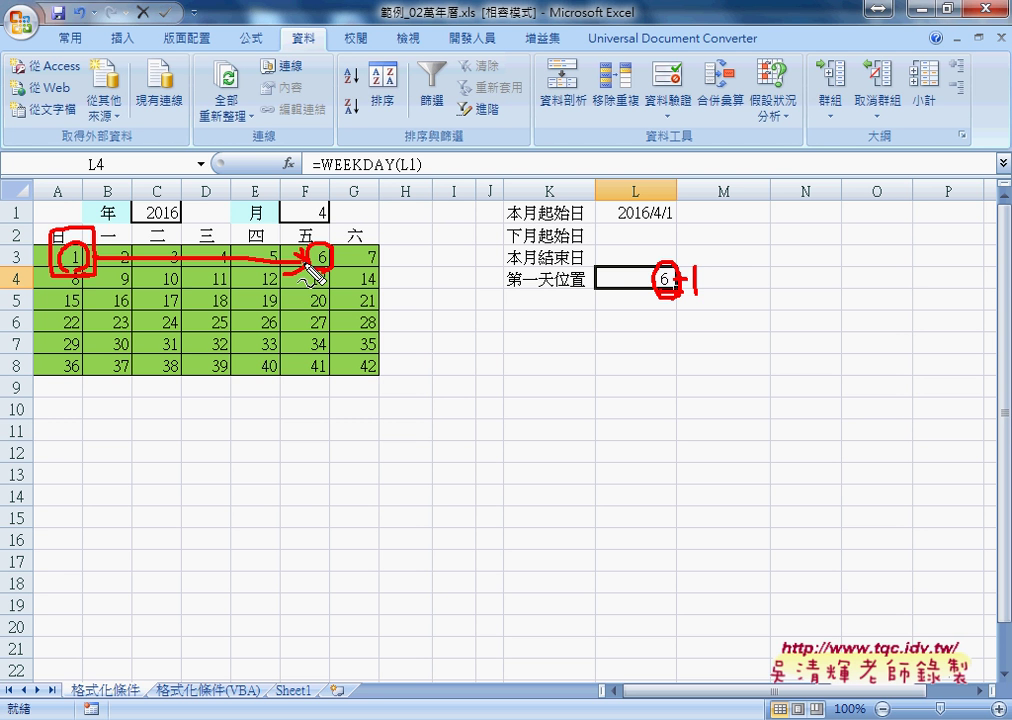
drag(288, 271, 303, 281)
drag(357, 261, 383, 259)
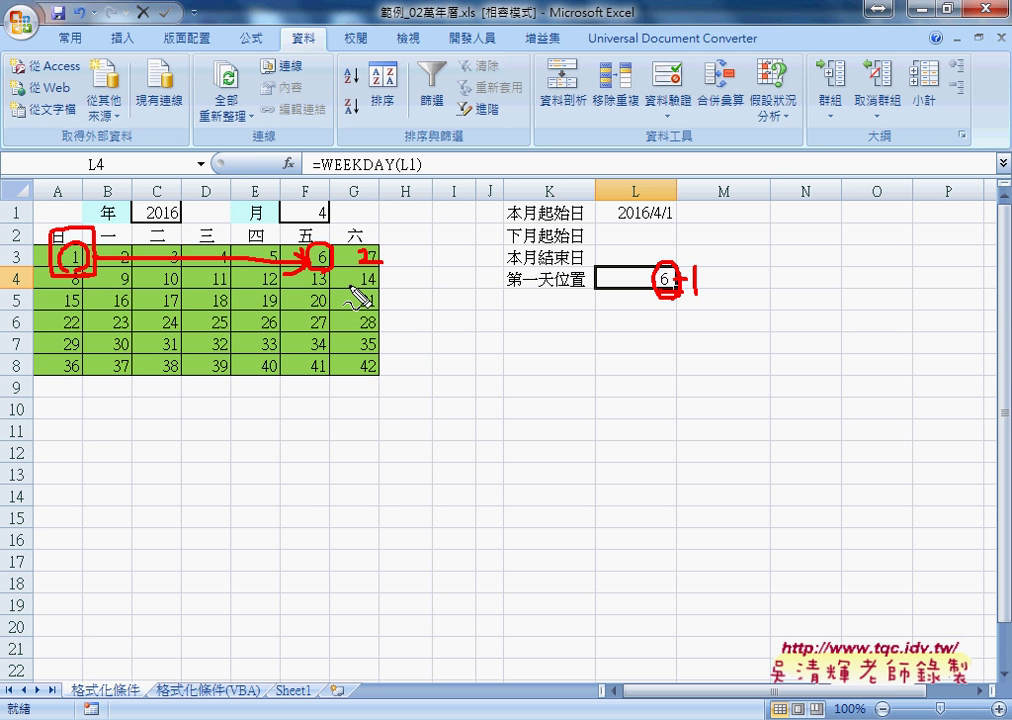
key(Escape)
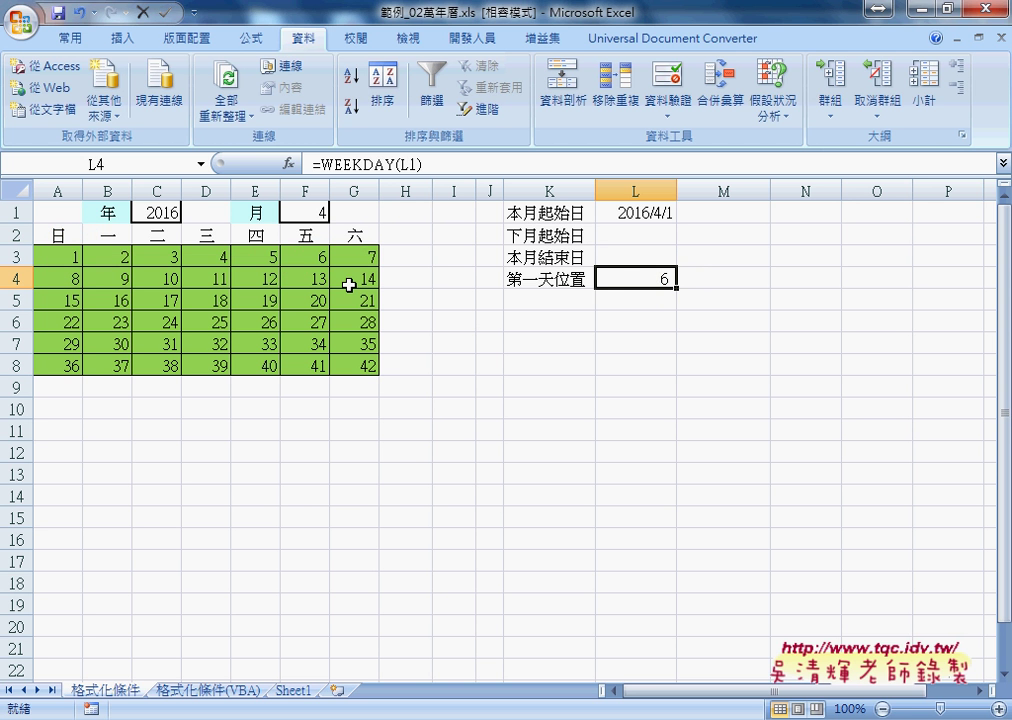
Step: Enter =EDATE(L1,1) in L2 so it shows next month's start, 2016/5/1
click(606, 232)
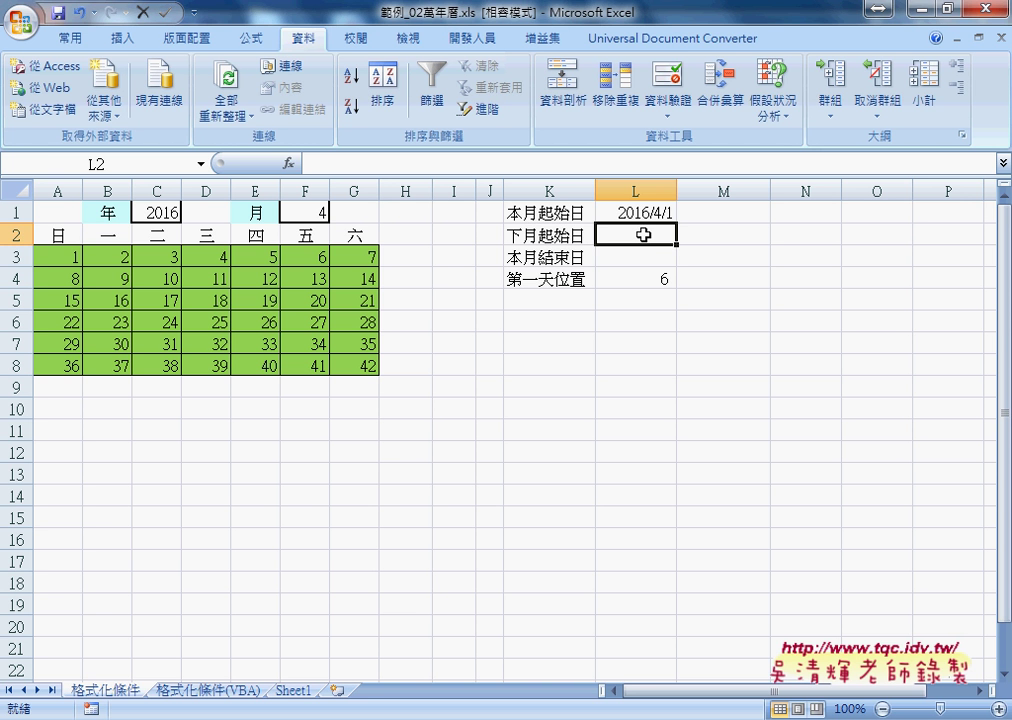
click(642, 256)
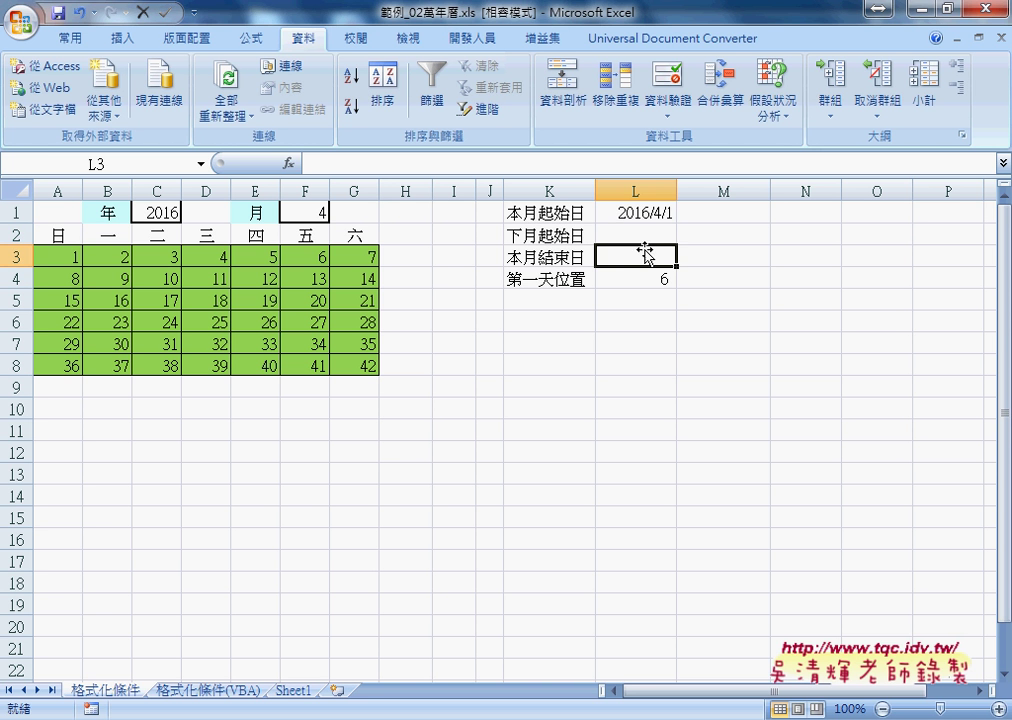
click(645, 234)
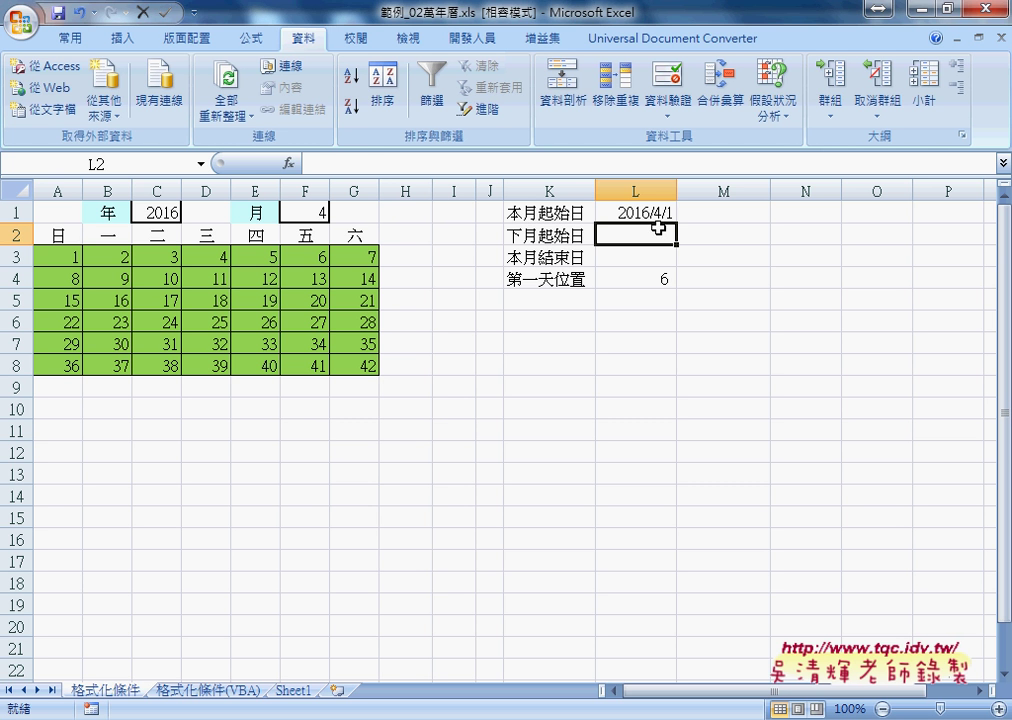
click(289, 163)
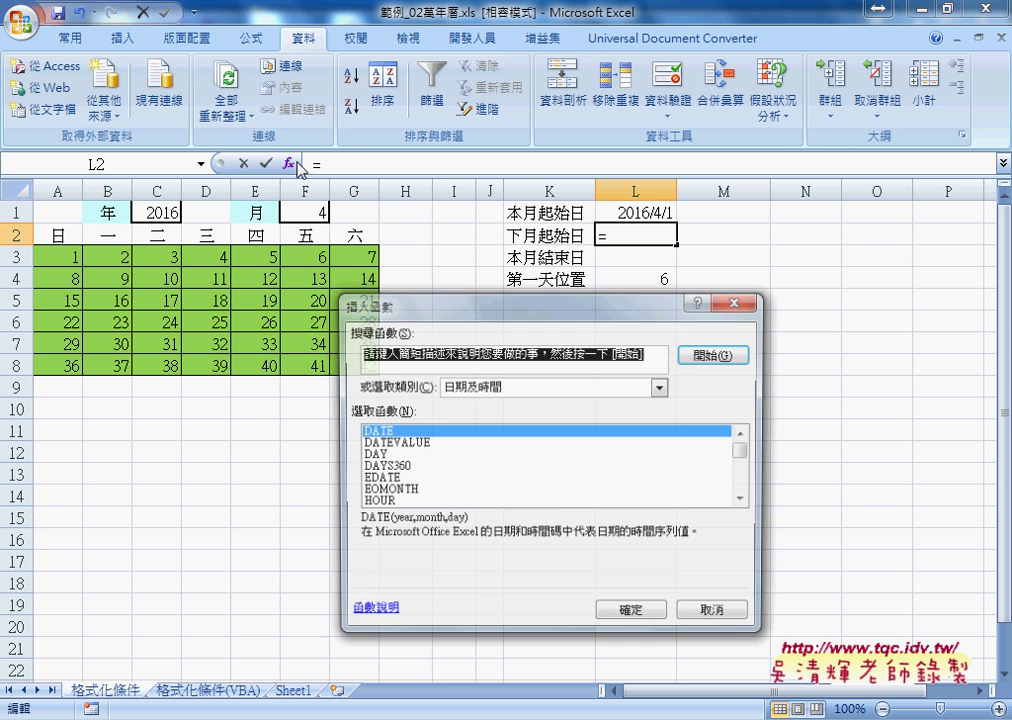
click(390, 479)
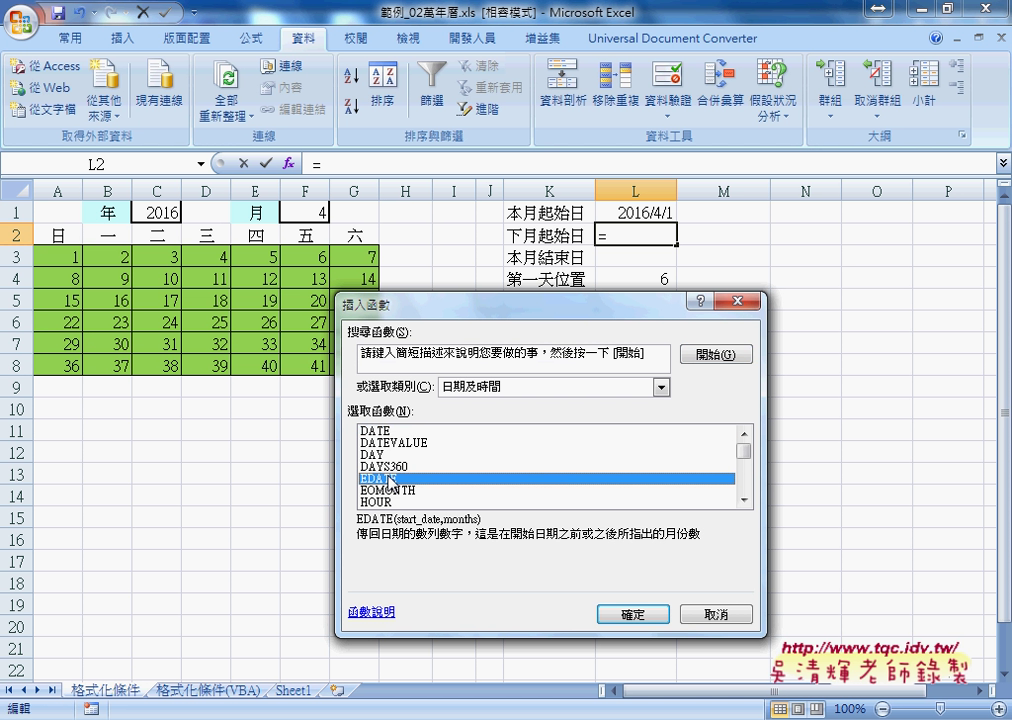
click(636, 613)
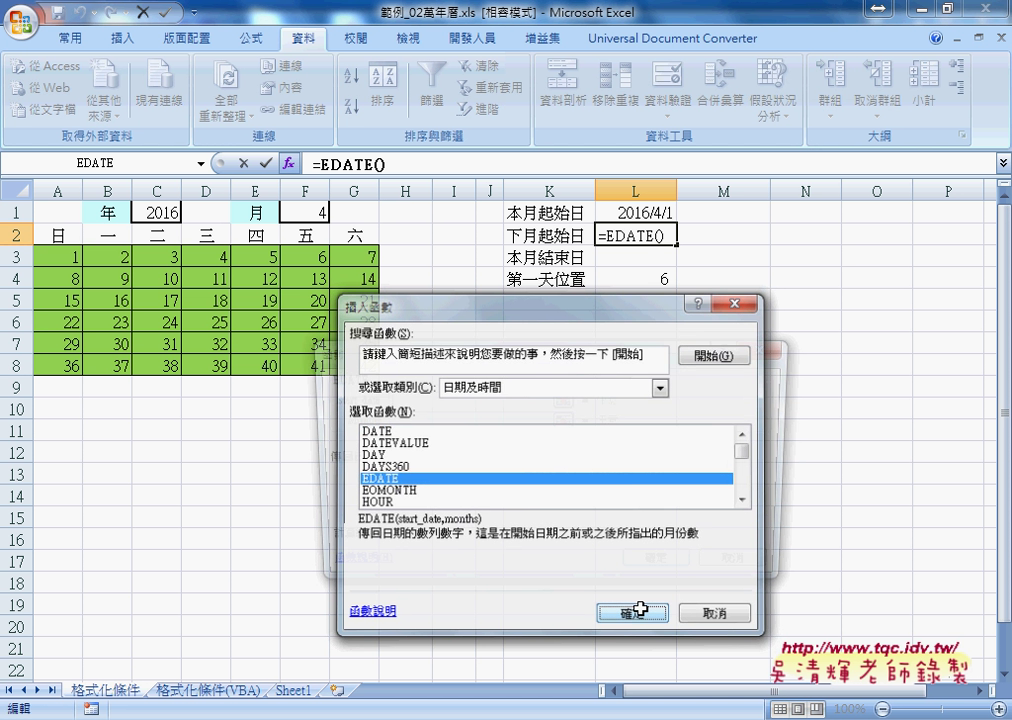
click(622, 212)
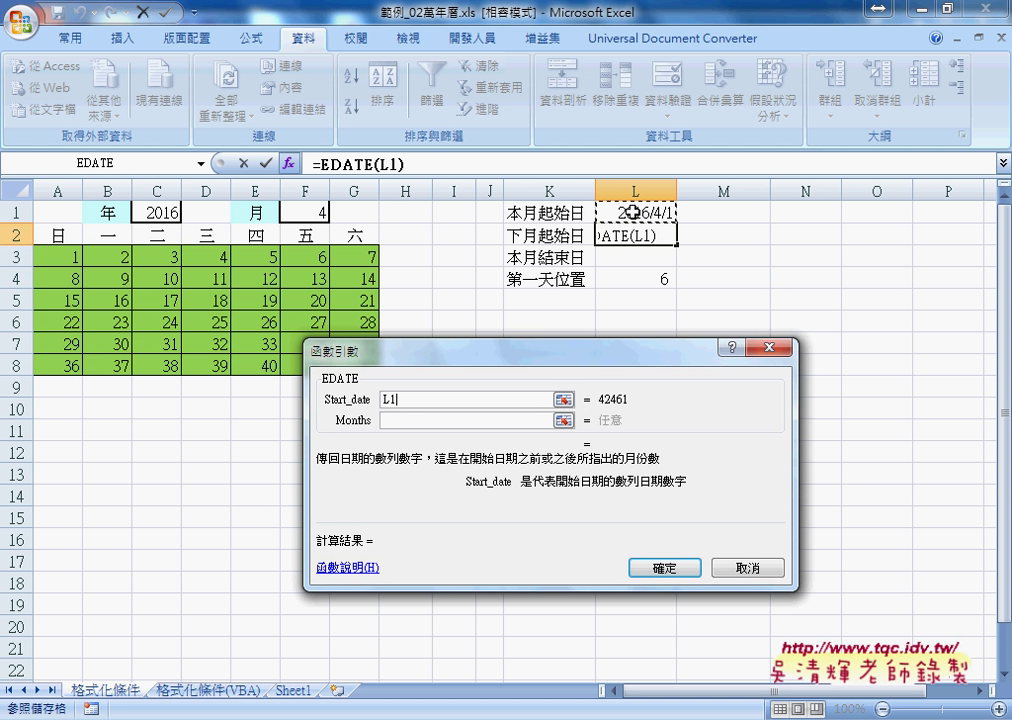
click(415, 420)
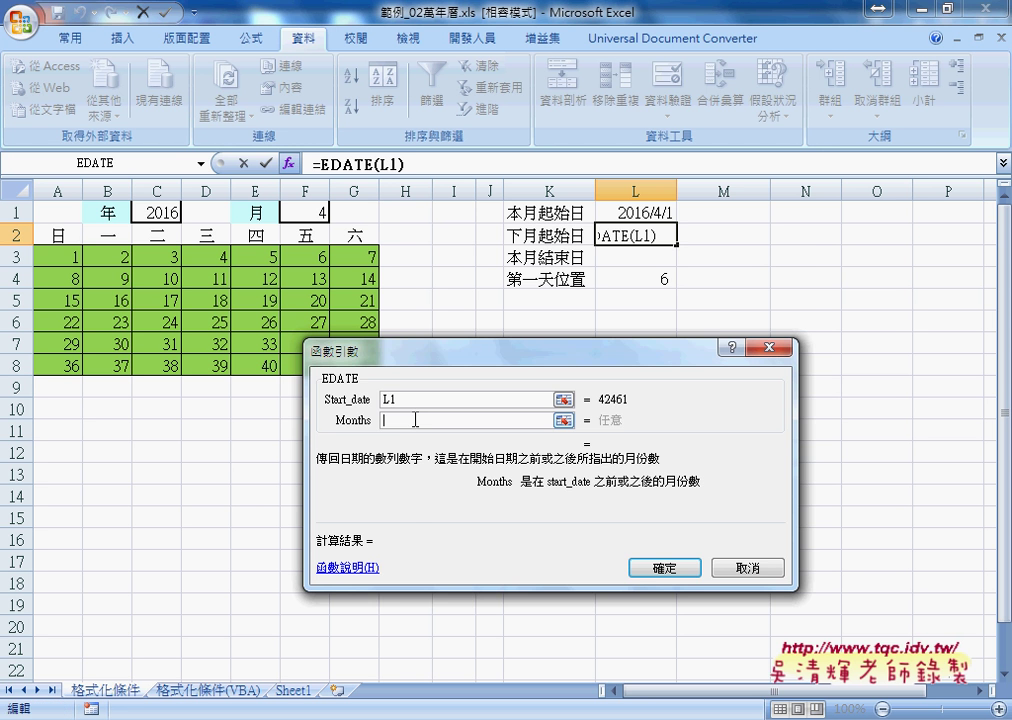
text(,1)
click(664, 567)
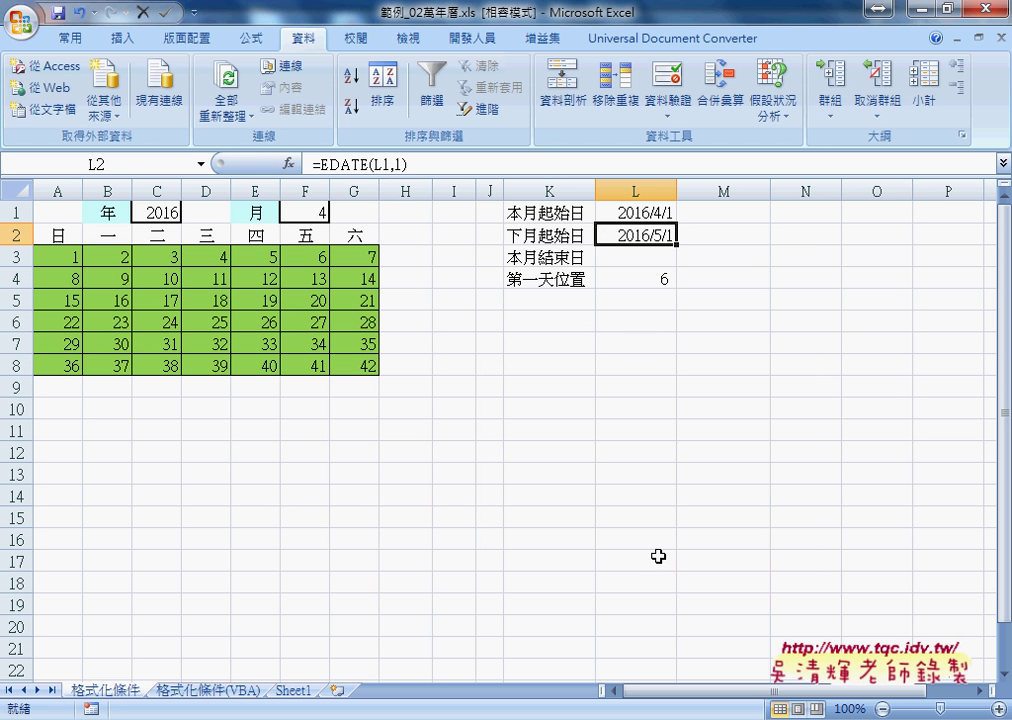
Step: Enter =L2-1 in L3 so it shows the month-end date 2016/4/30
click(655, 258)
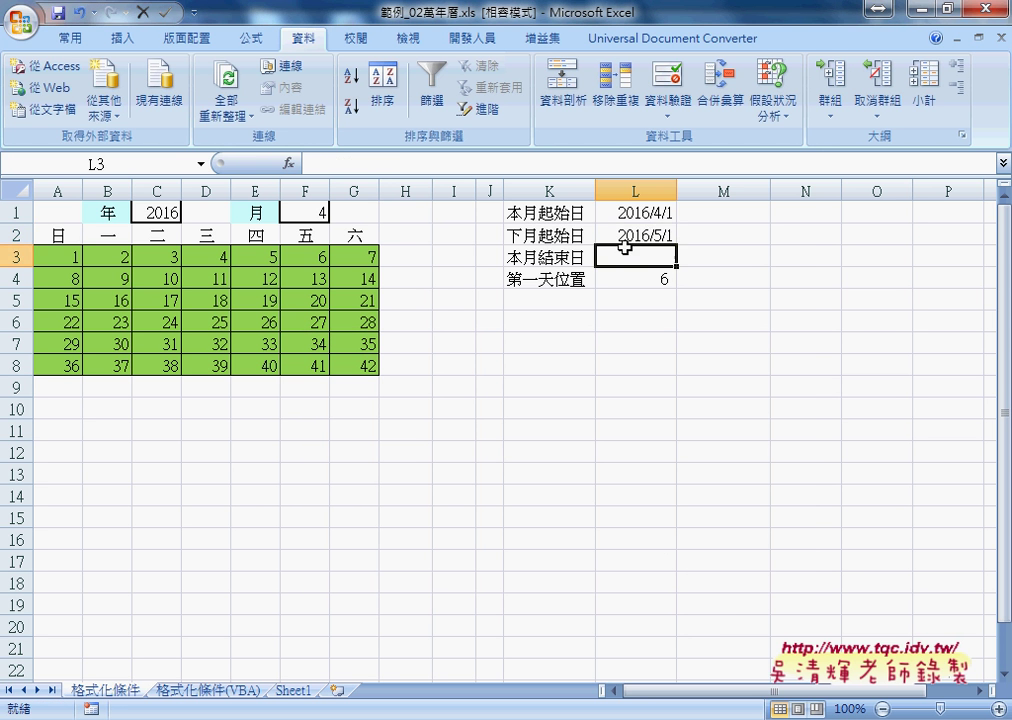
click(323, 160)
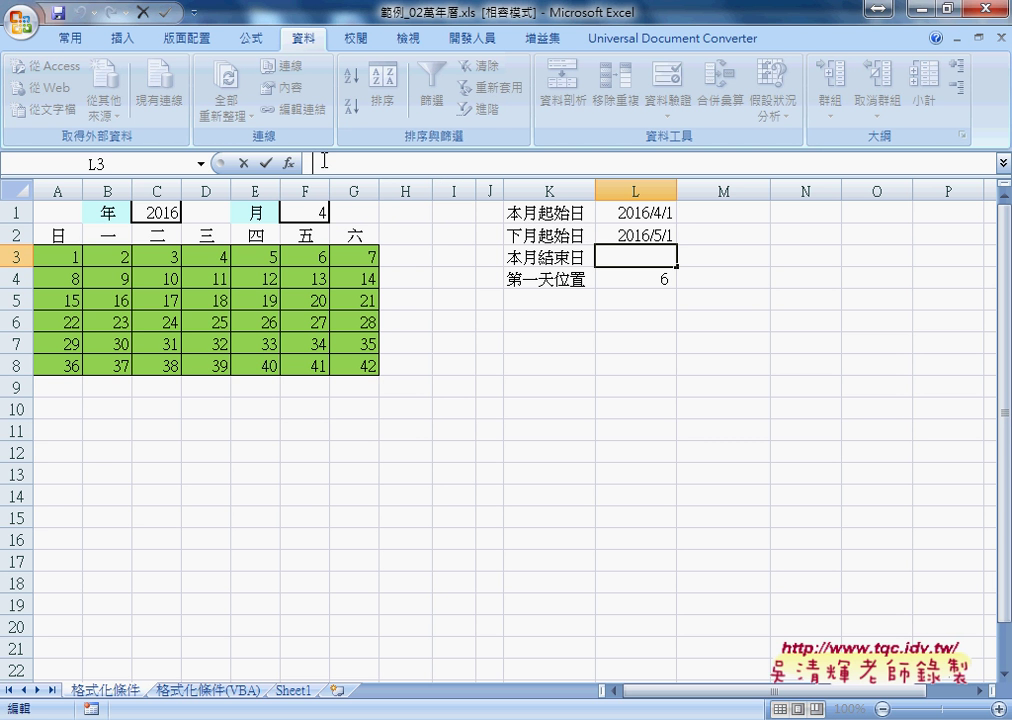
text(=)
click(650, 236)
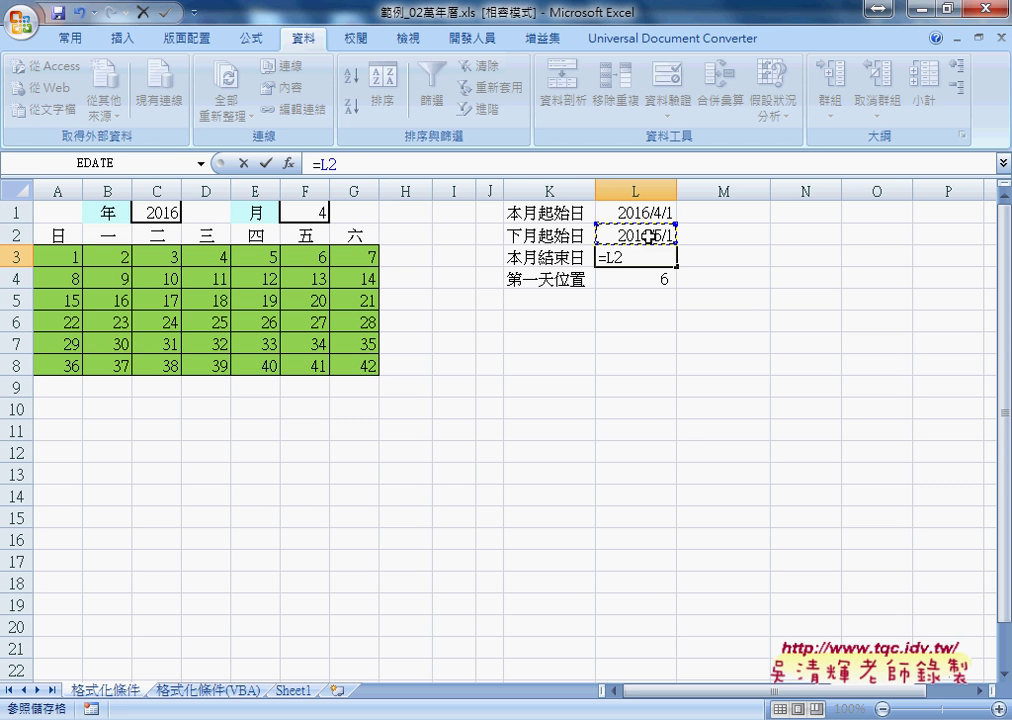
text(-1)
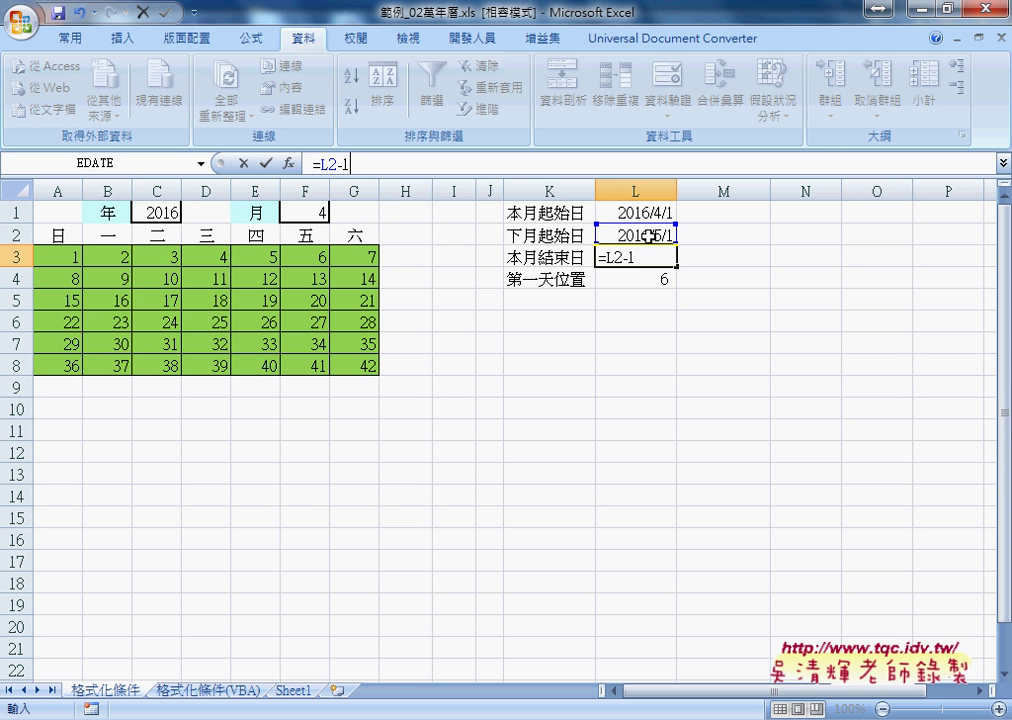
click(265, 163)
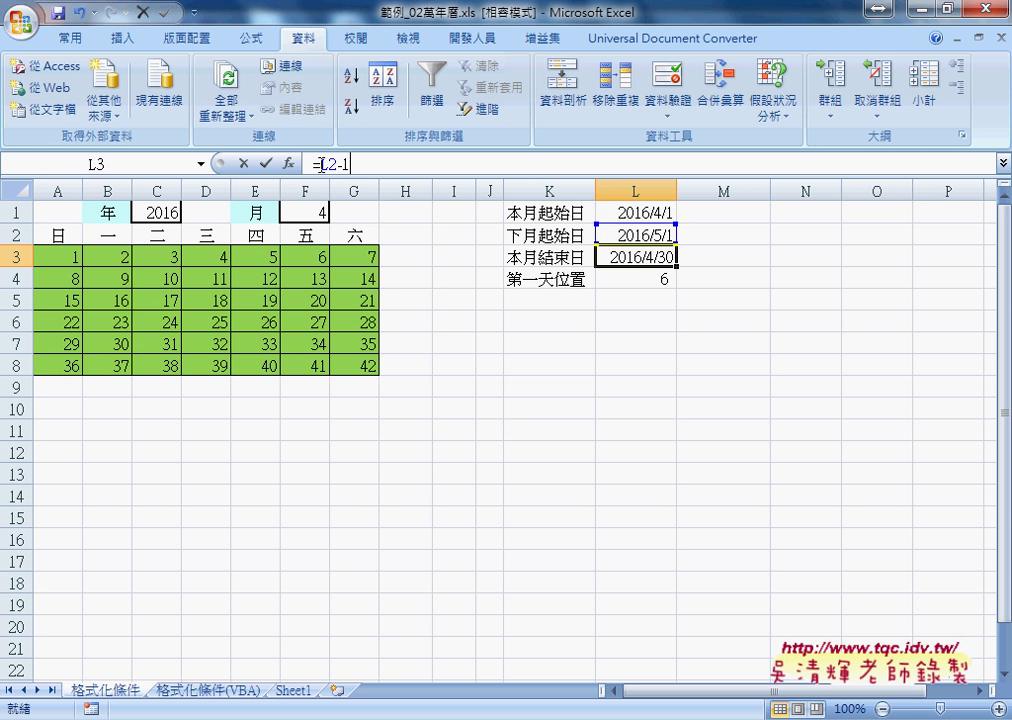
drag(310, 163, 357, 164)
Step: Wrap L3's formula in the DAY function, making it =DAY(L2-1)
right_click(368, 164)
click(392, 177)
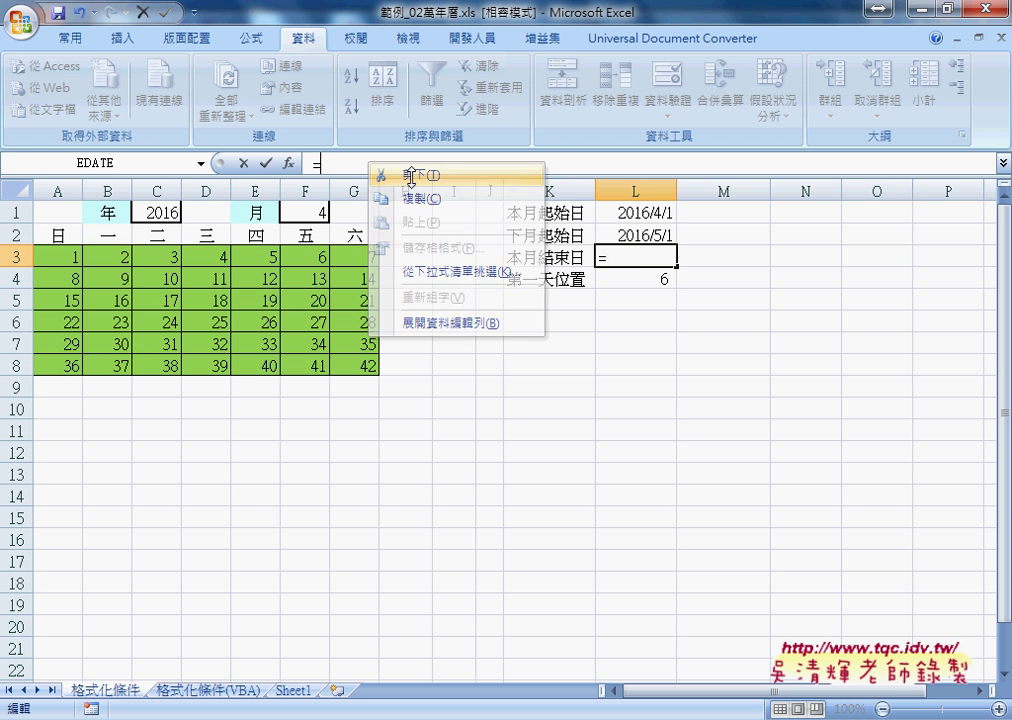
click(288, 163)
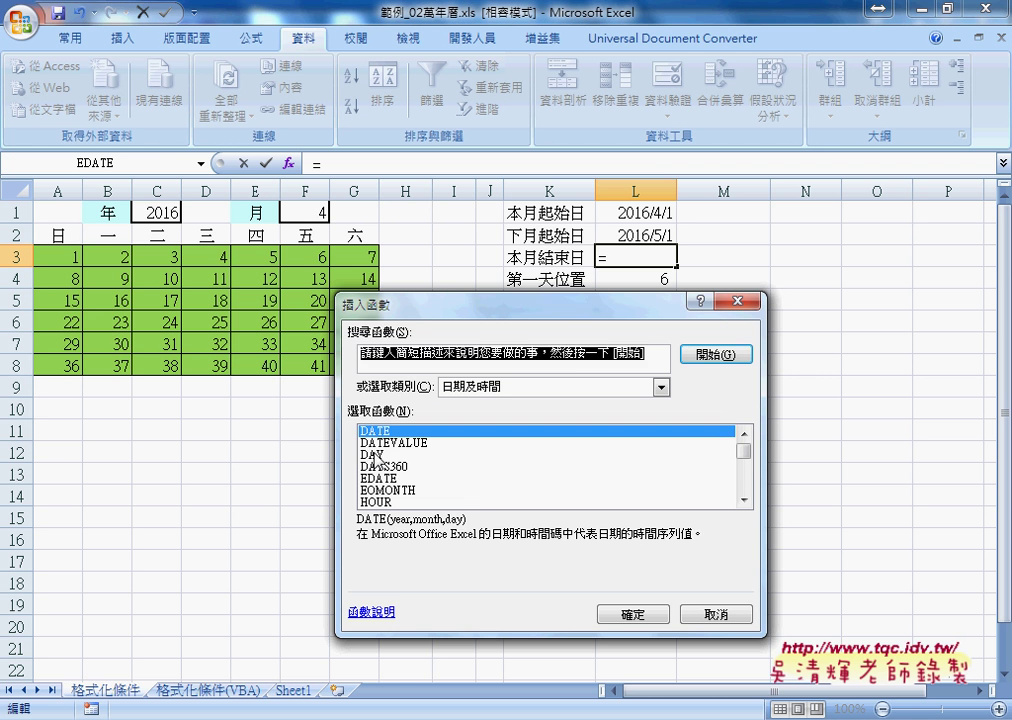
click(424, 456)
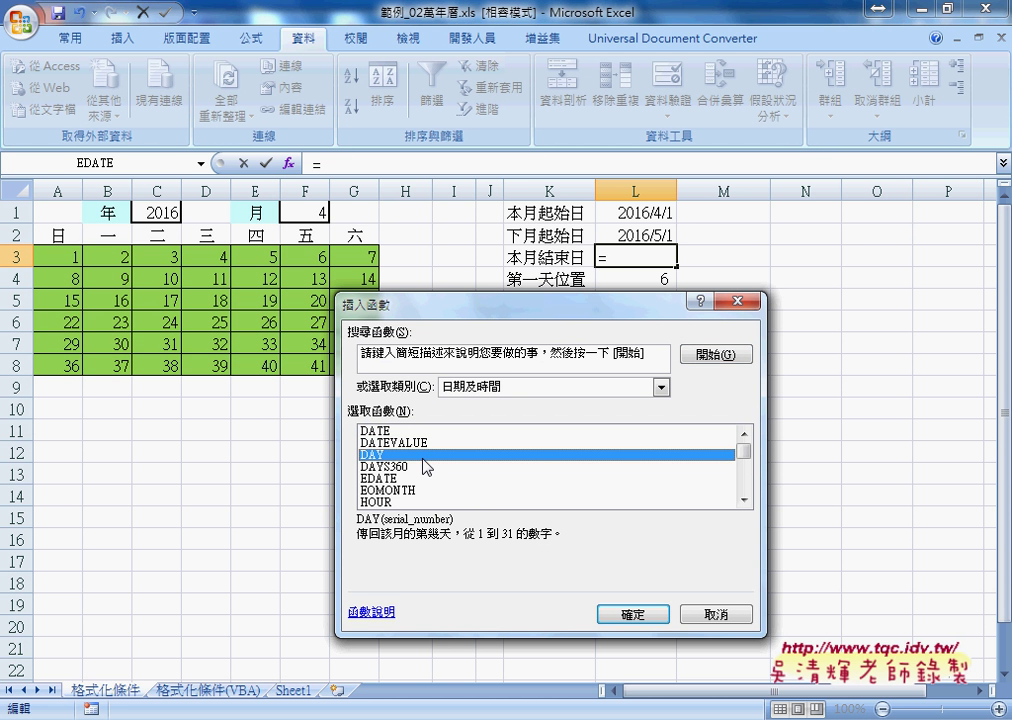
click(633, 614)
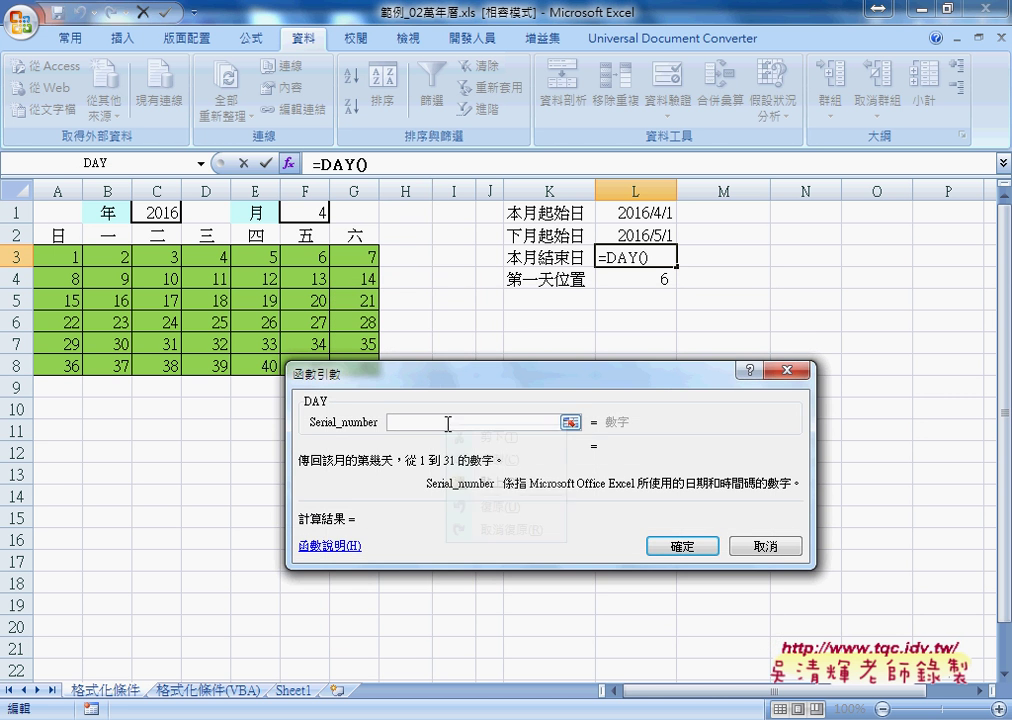
right_click(447, 424)
click(494, 484)
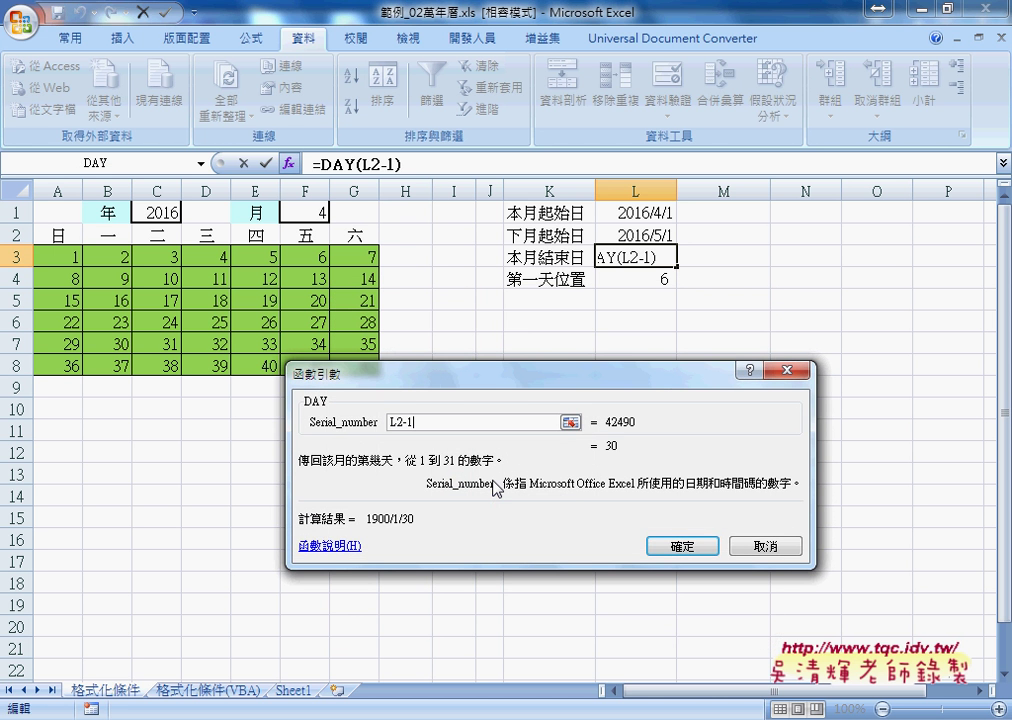
click(684, 547)
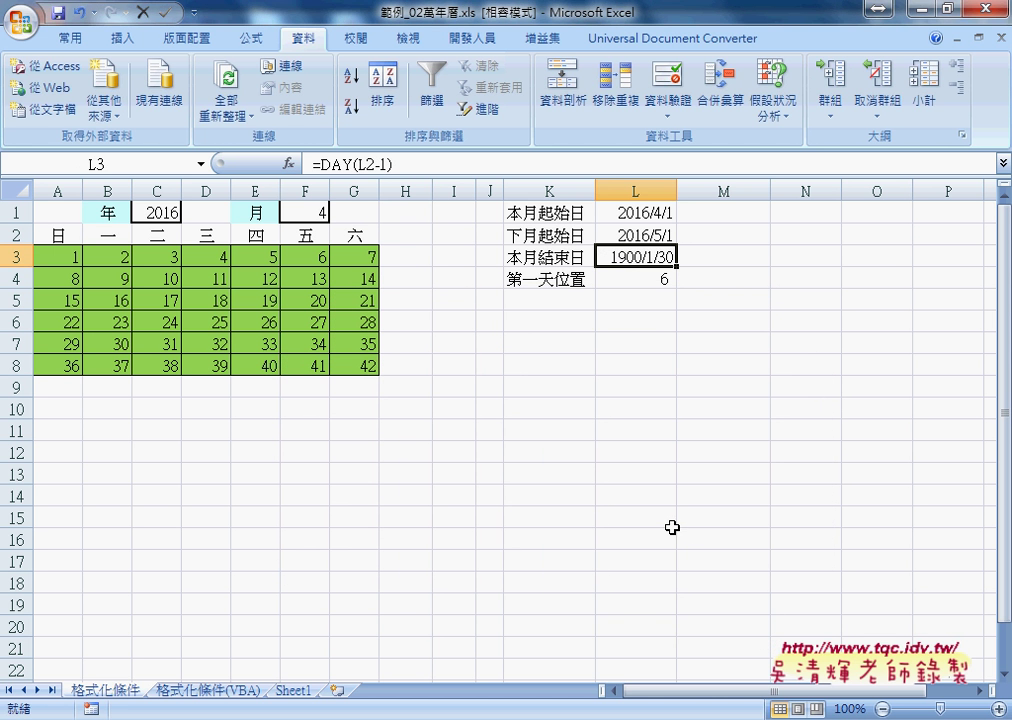
Step: Format L3 as General so it displays the plain number 30
right_click(633, 257)
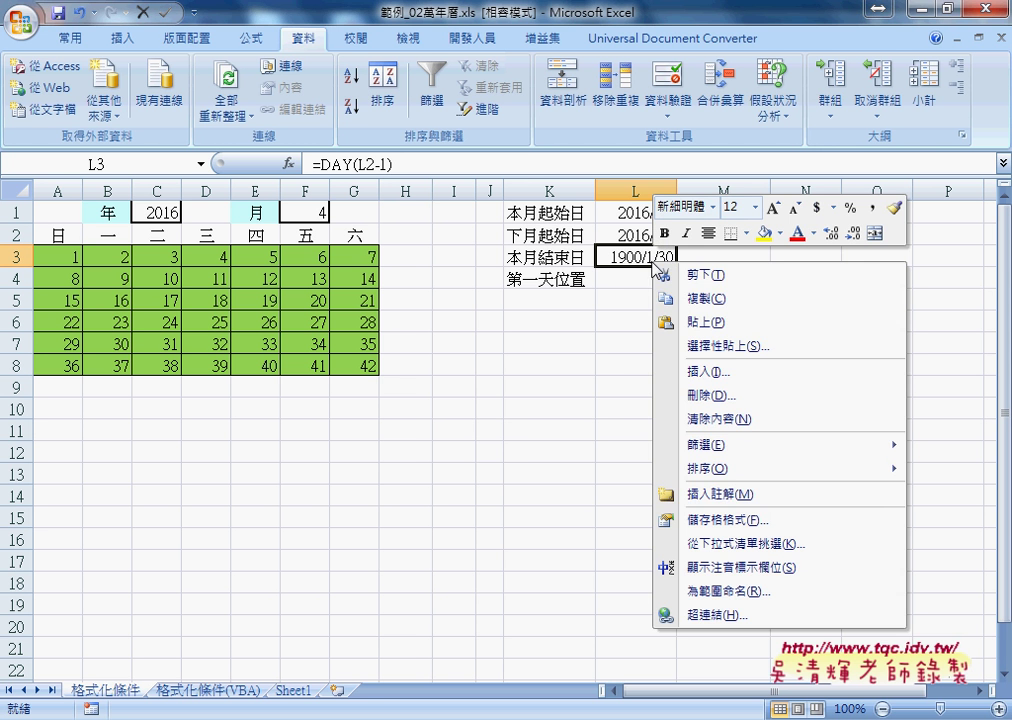
click(745, 520)
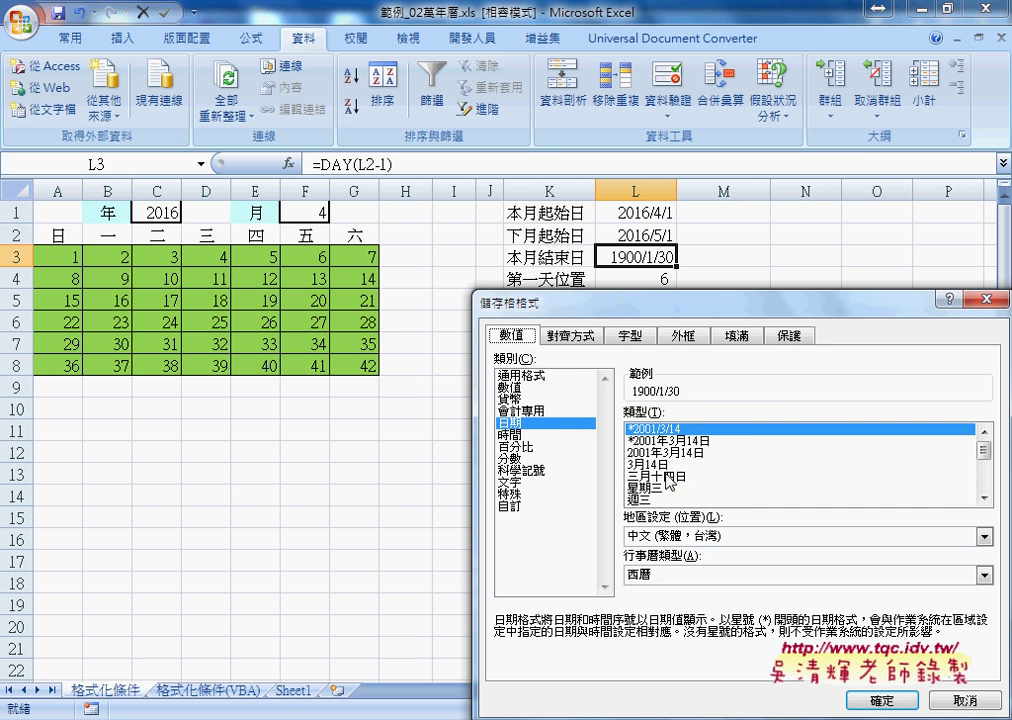
click(520, 376)
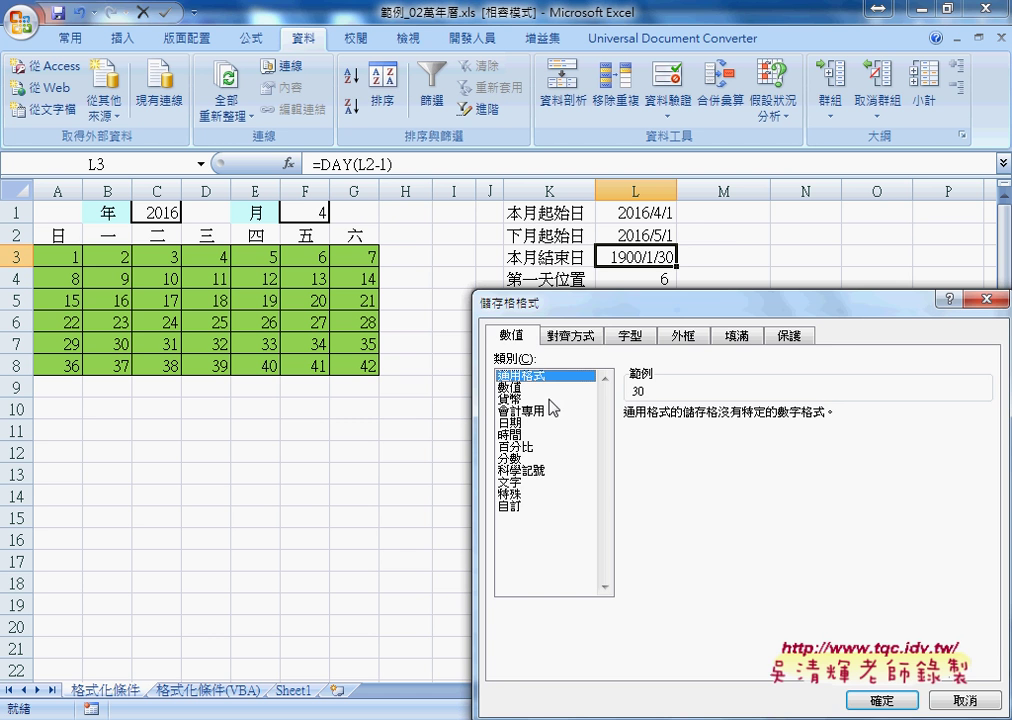
click(885, 703)
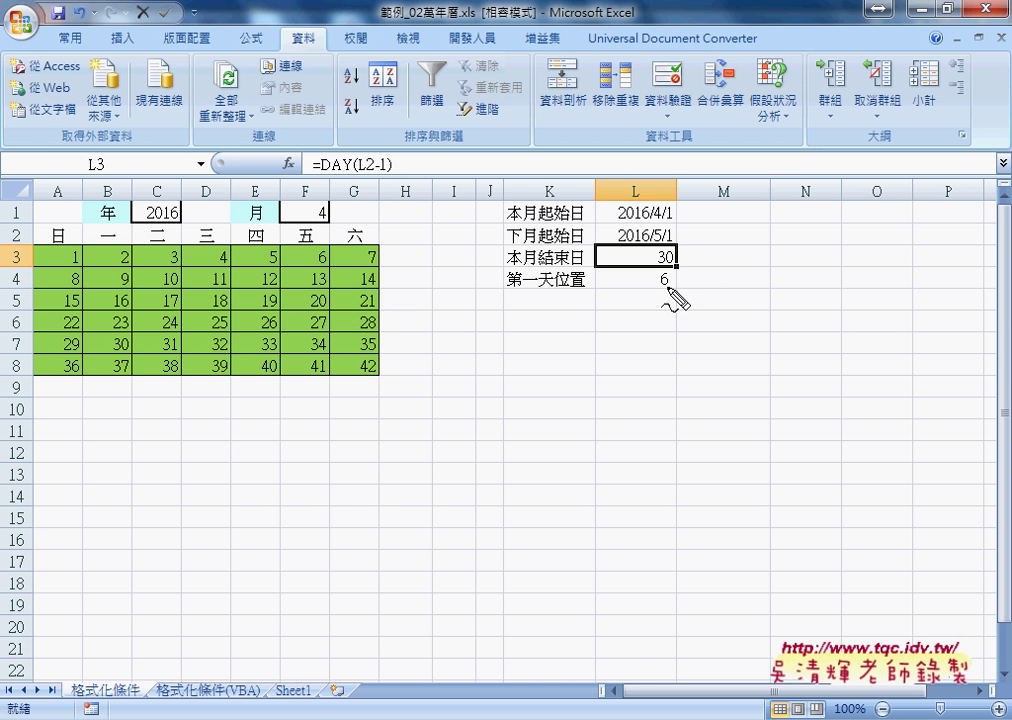
drag(670, 271, 668, 272)
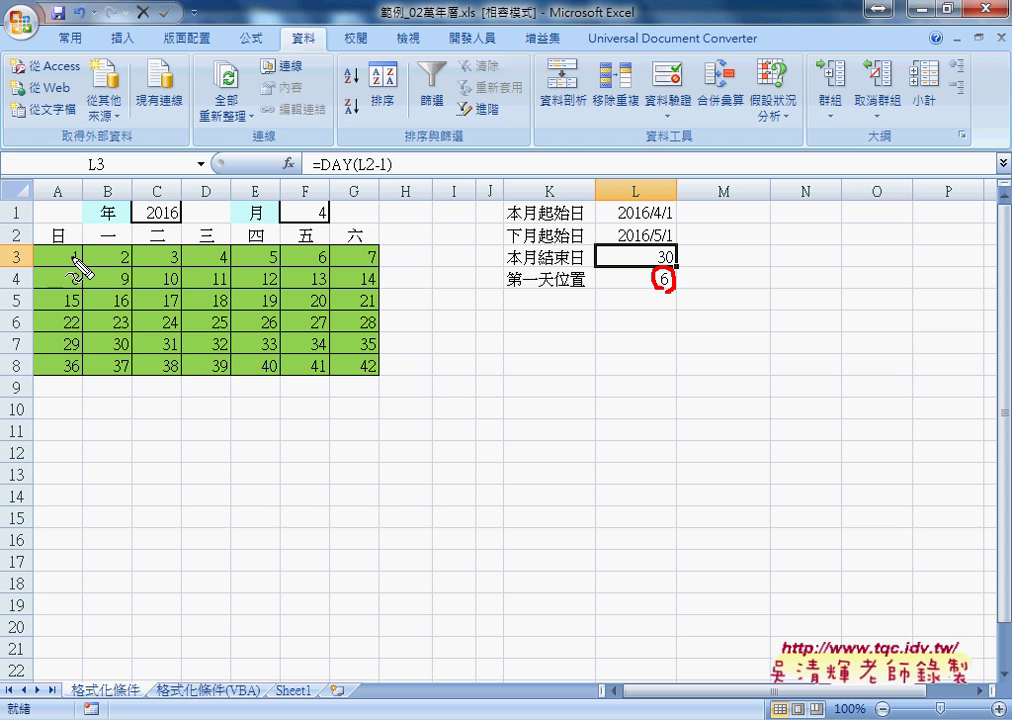
drag(82, 246, 86, 260)
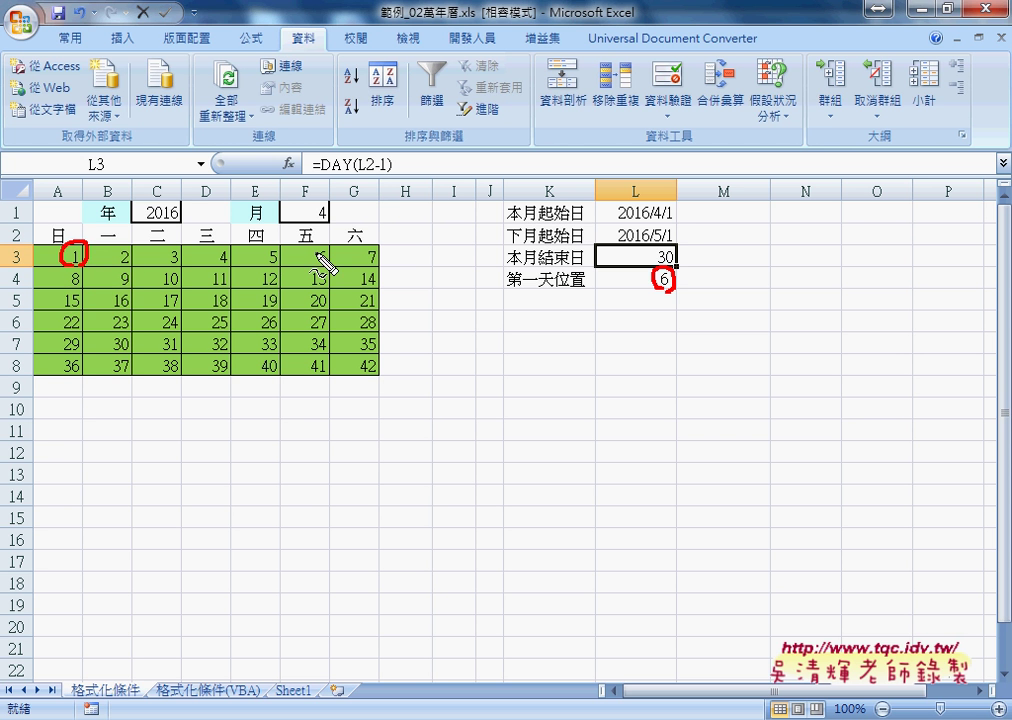
drag(305, 262, 331, 262)
drag(128, 260, 280, 262)
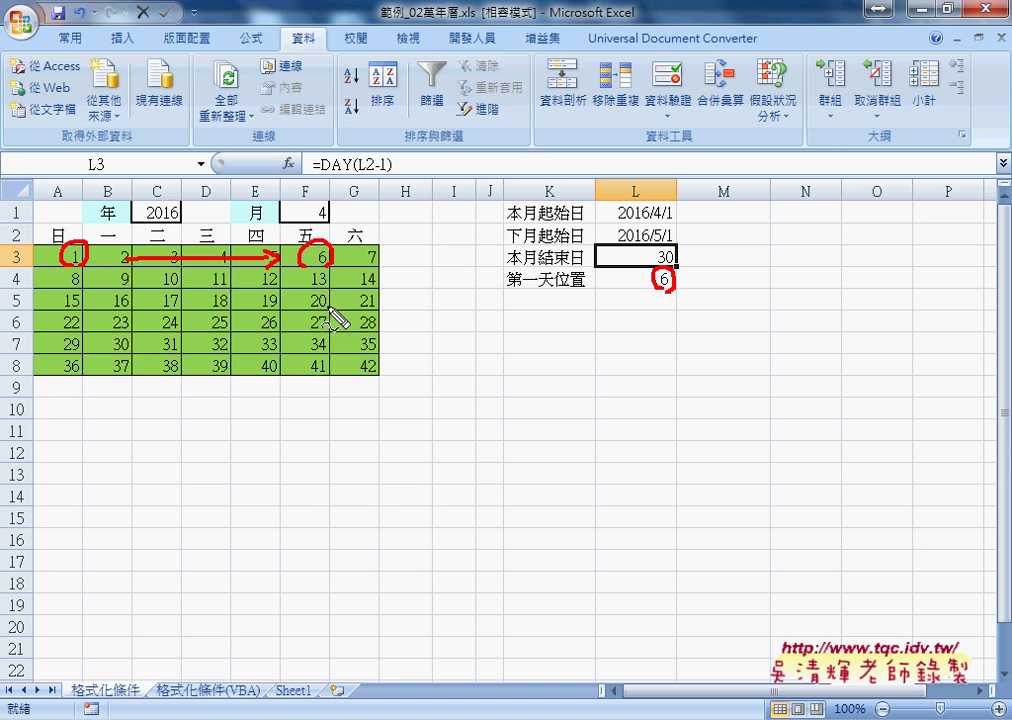
mouse_move(124, 335)
mouse_down()
mouse_move(120, 357)
mouse_move(362, 341)
mouse_up()
drag(84, 366, 365, 366)
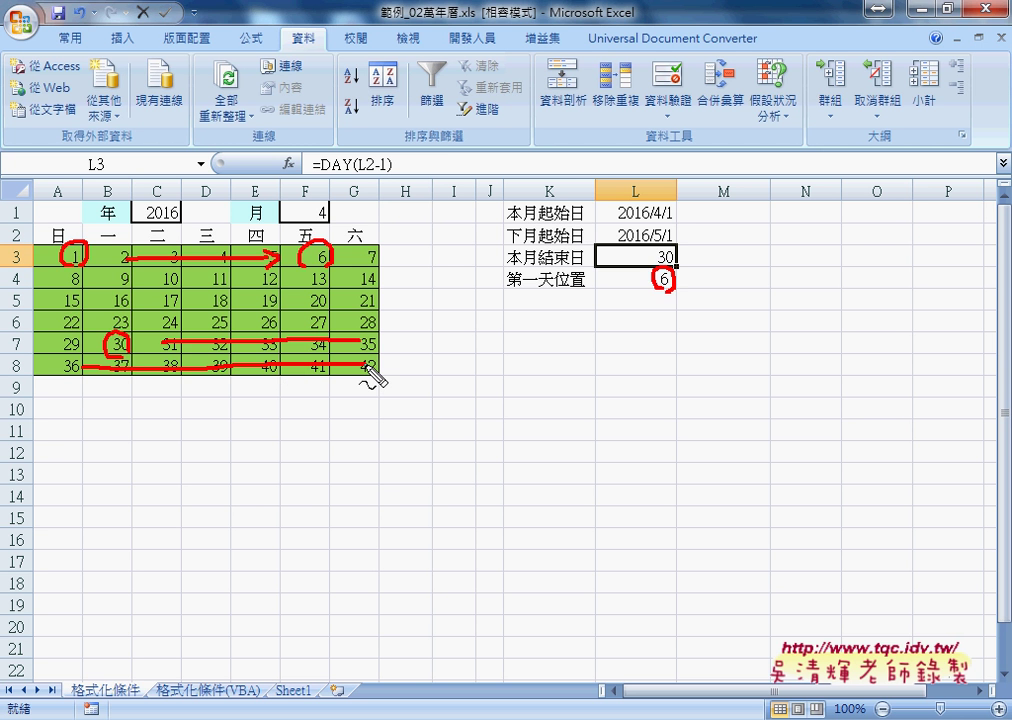
key(Escape)
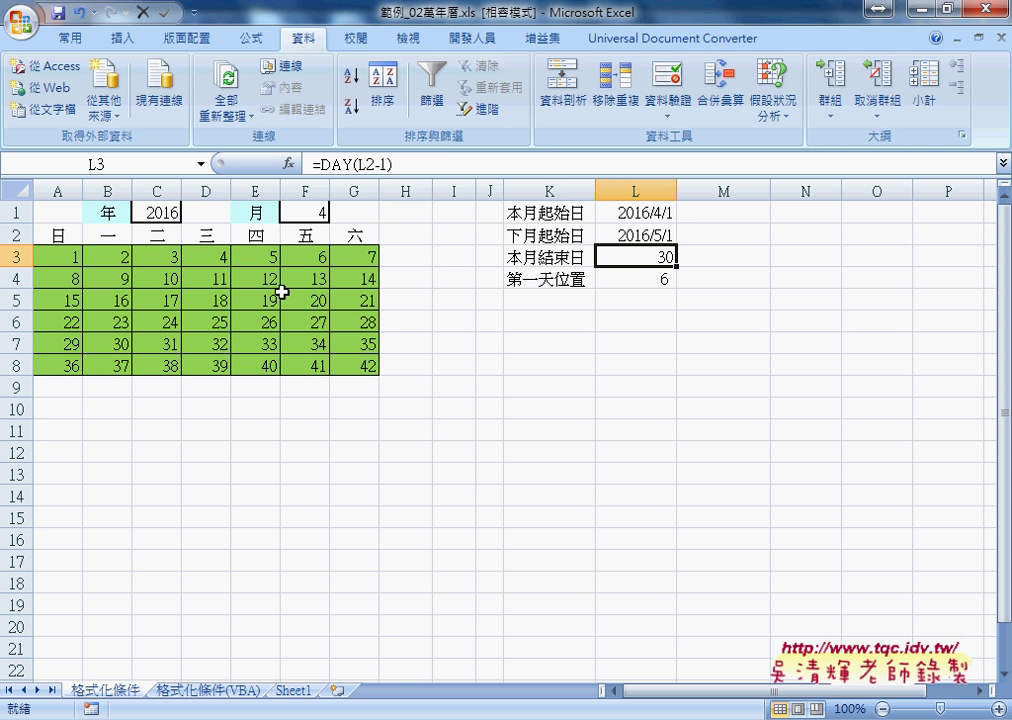
Step: Edit A3 to =COLUMN()-L4+1+(ROW()-3)*7 and copy it across row 3
click(62, 258)
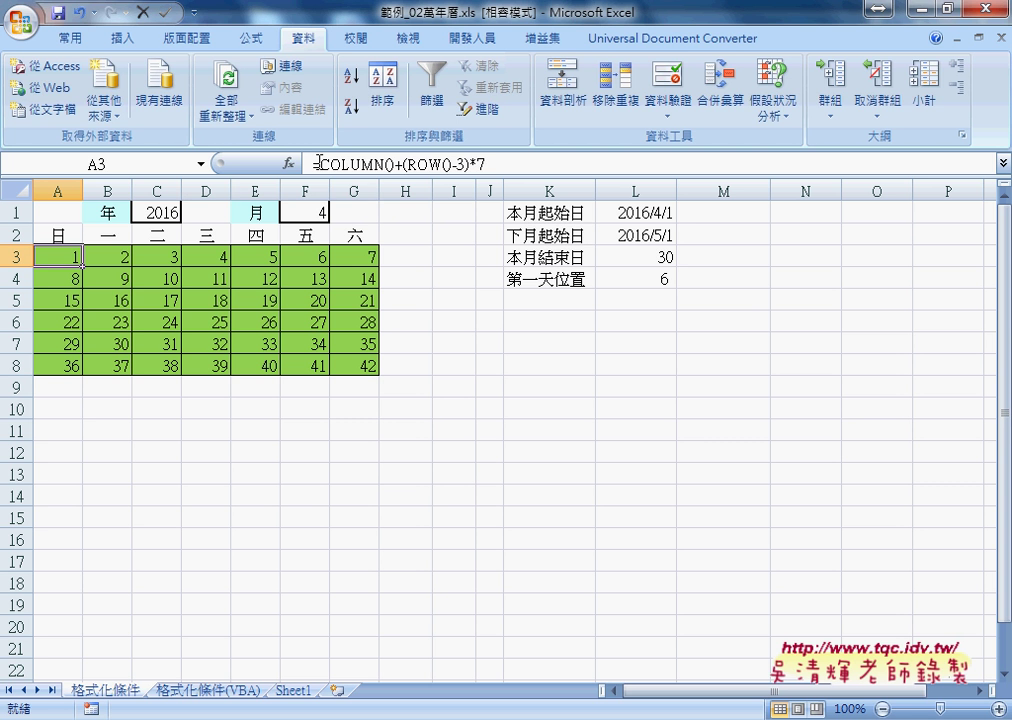
drag(318, 163, 490, 163)
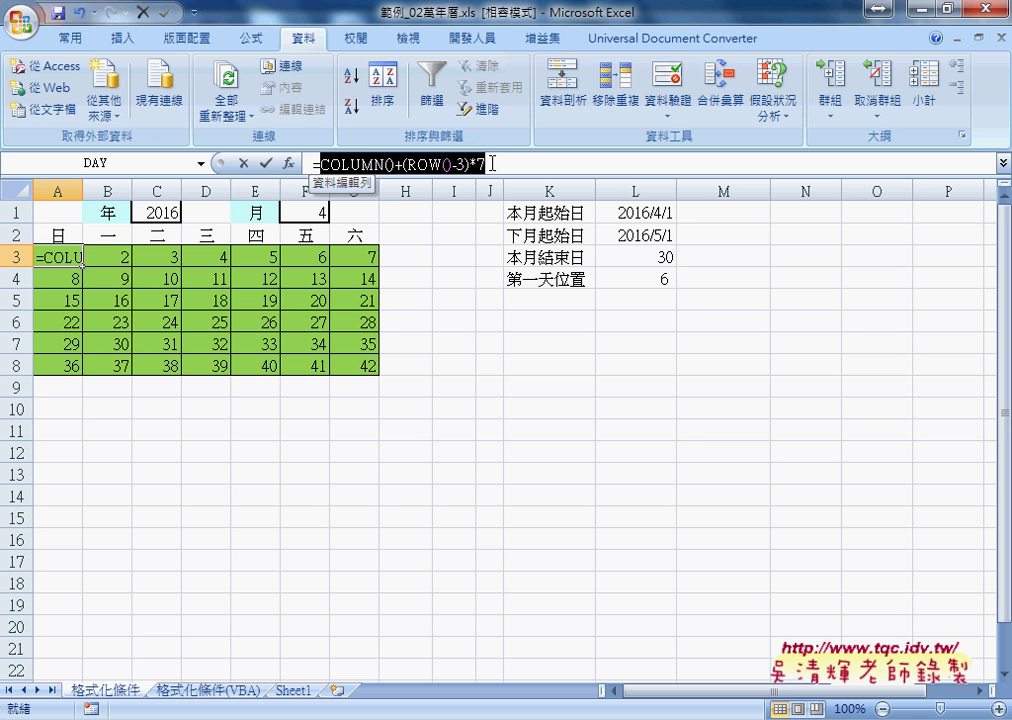
click(369, 163)
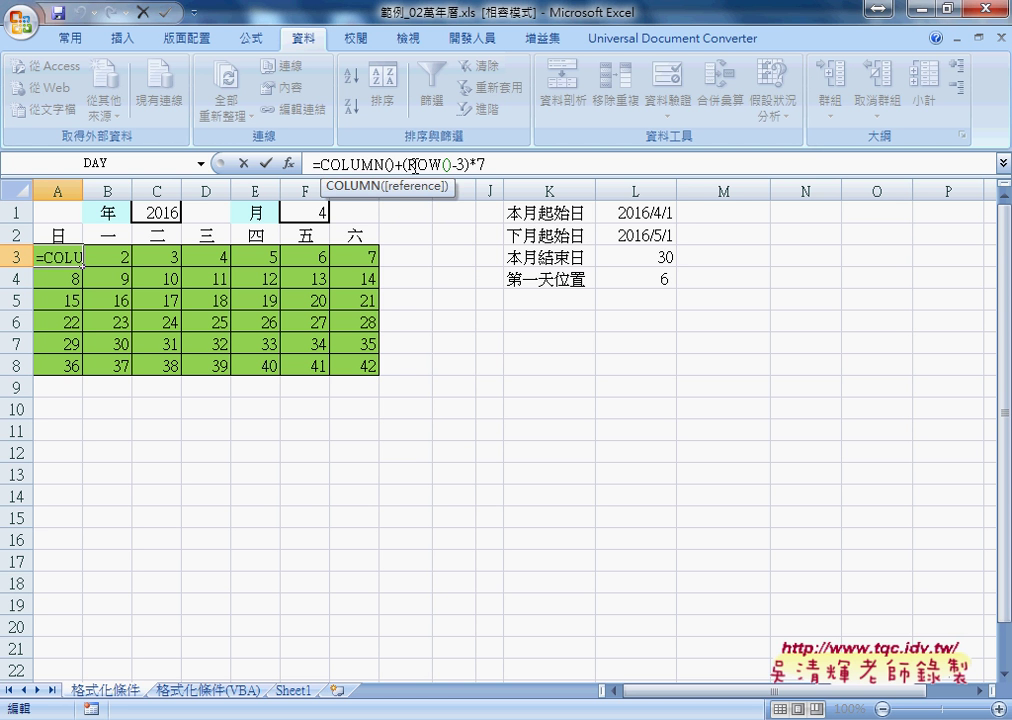
click(395, 163)
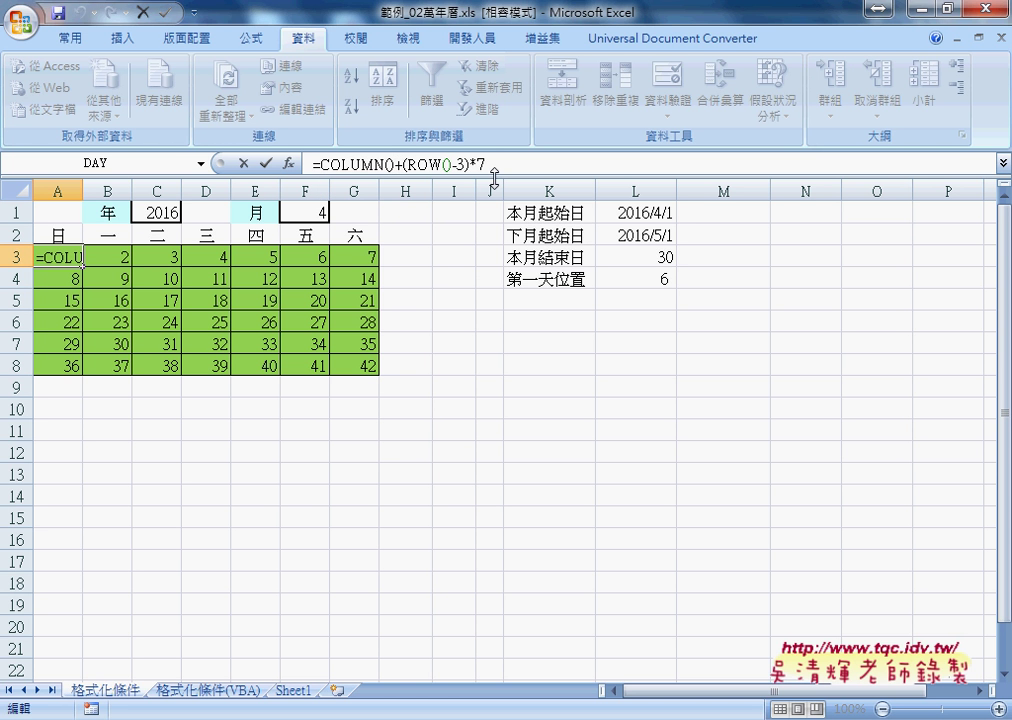
text(-)
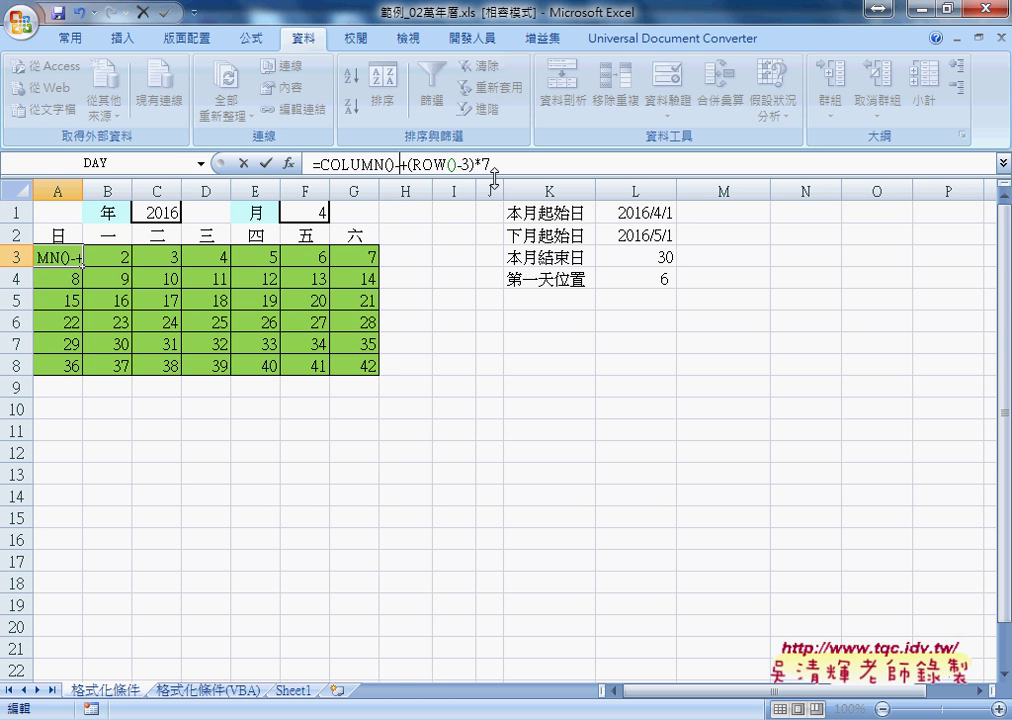
click(657, 282)
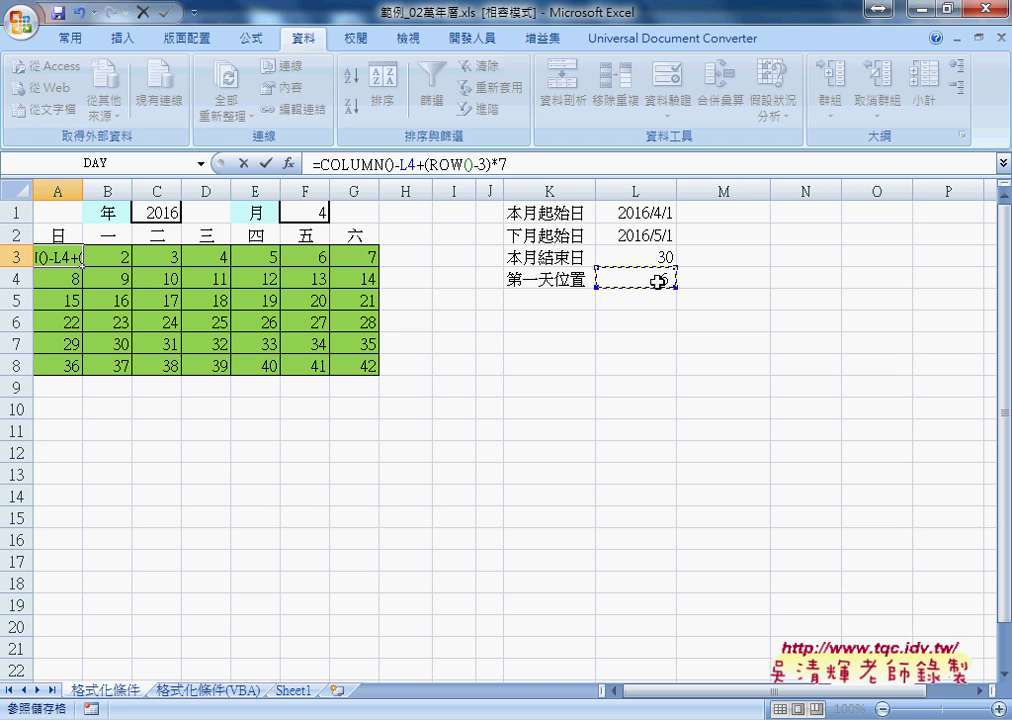
text(+1)
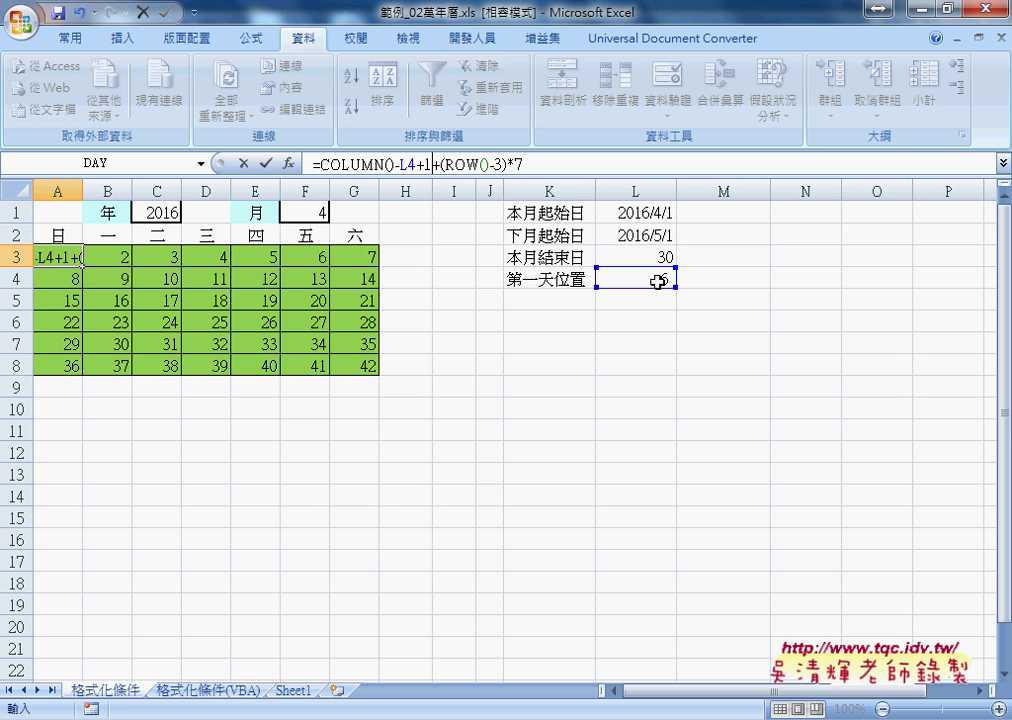
click(266, 165)
drag(87, 268, 384, 270)
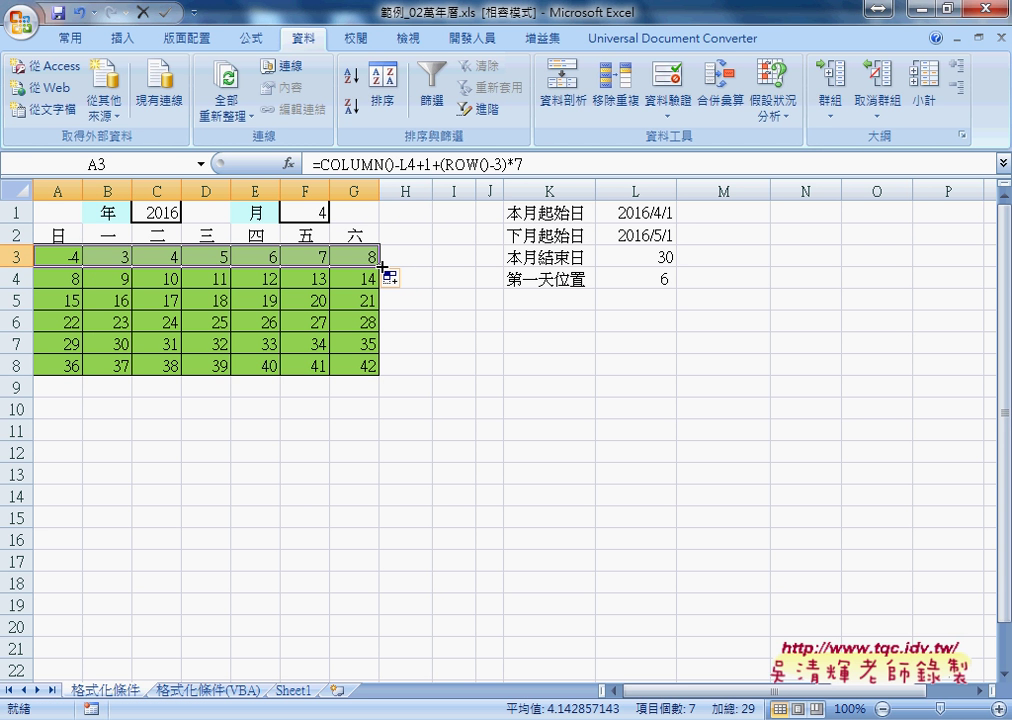
Step: Make the L4 reference absolute ($L$4) and refill the formula over A3:G8
click(407, 165)
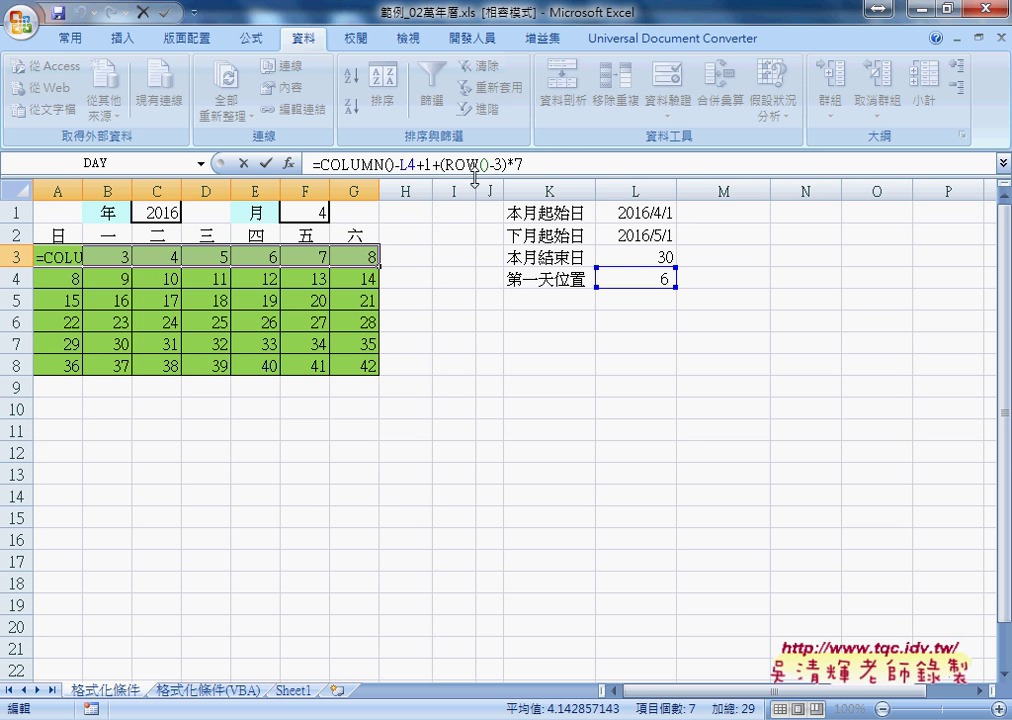
key(F4)
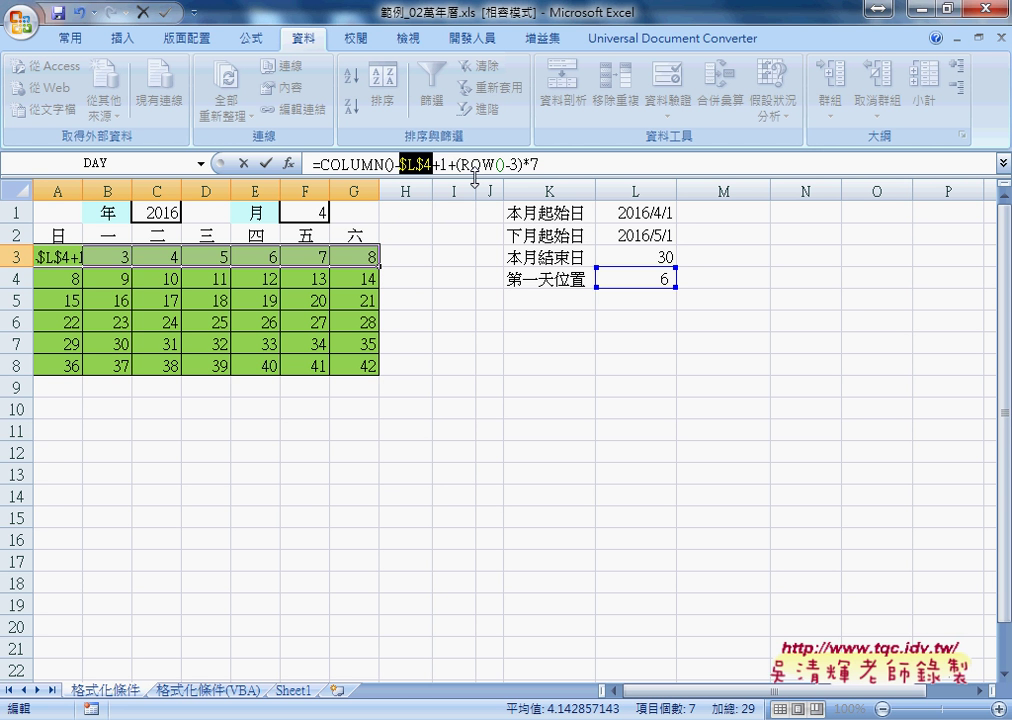
key(Return)
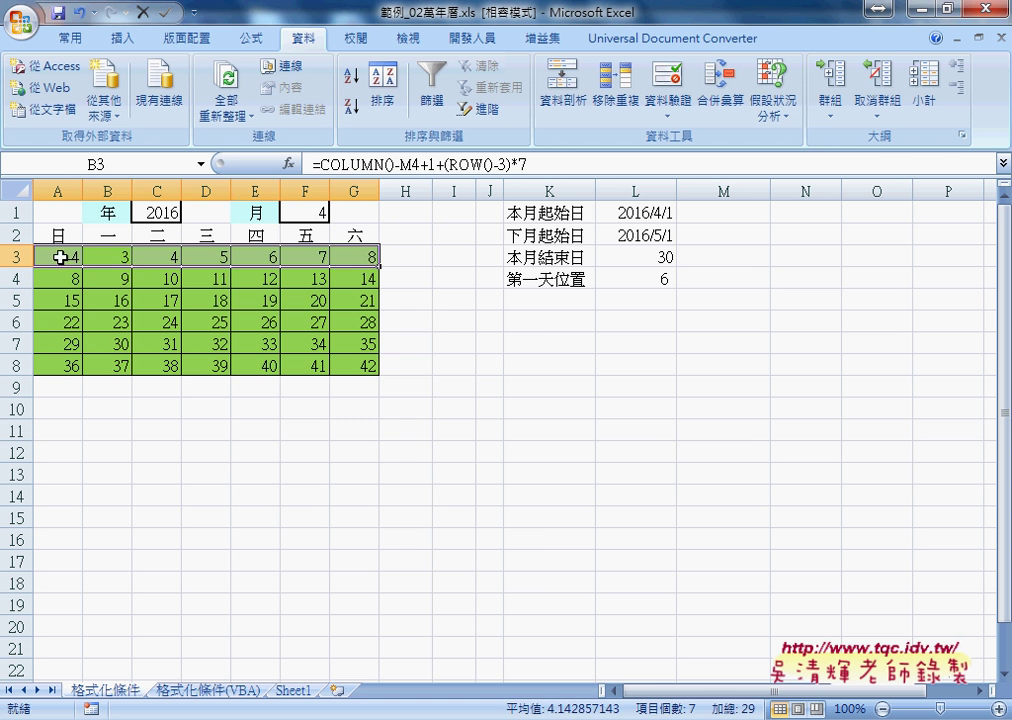
click(70, 260)
mouse_move(82, 267)
mouse_down()
mouse_move(381, 265)
mouse_move(382, 374)
mouse_up()
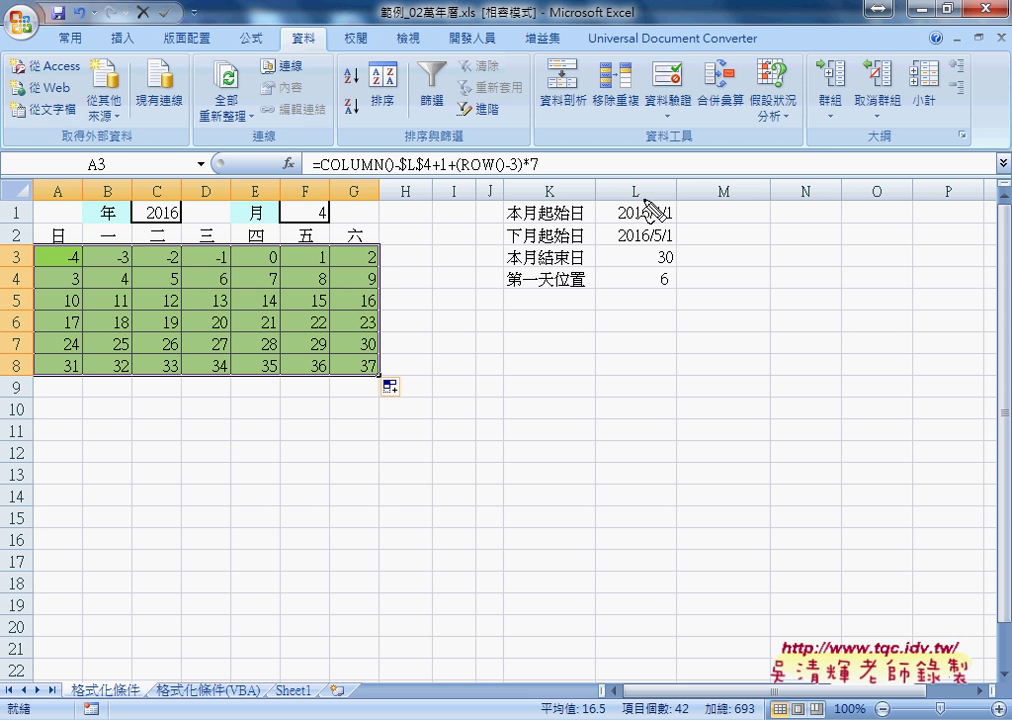
mouse_move(672, 268)
mouse_down()
mouse_move(652, 292)
mouse_move(567, 238)
mouse_move(86, 268)
mouse_up()
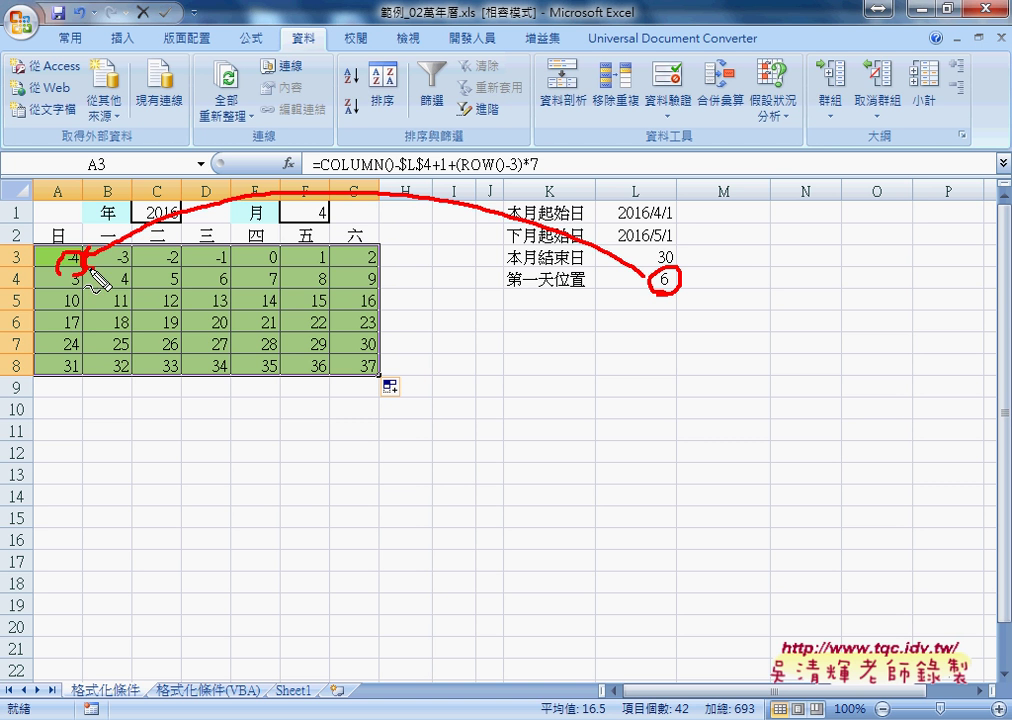
drag(327, 267, 301, 268)
drag(72, 208, 72, 240)
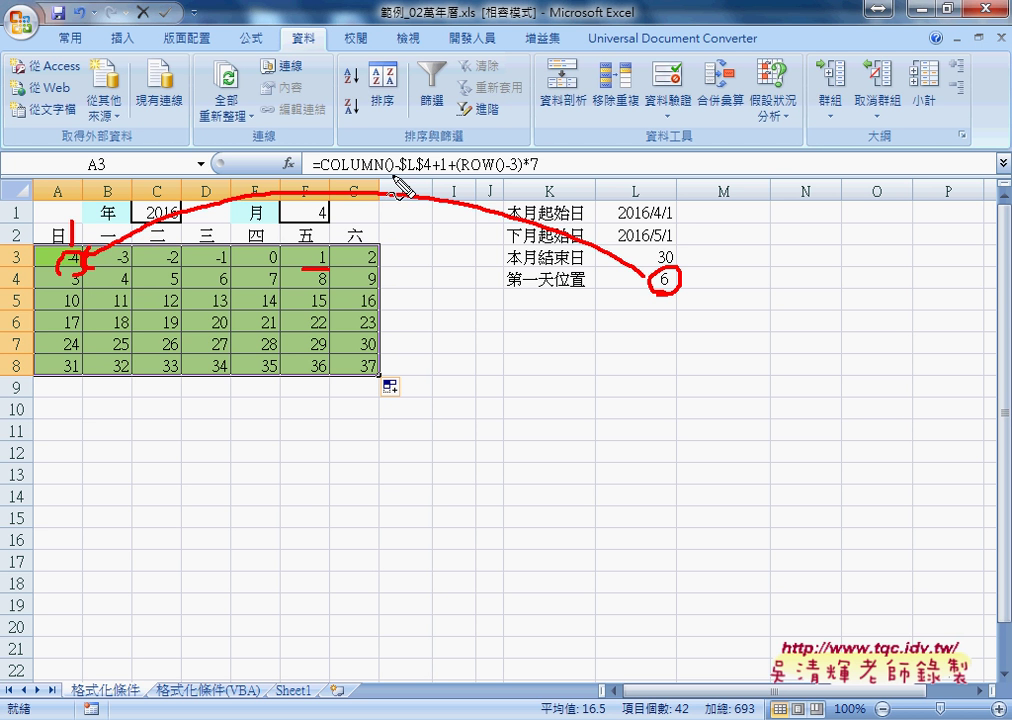
drag(395, 173, 447, 174)
drag(326, 241, 330, 268)
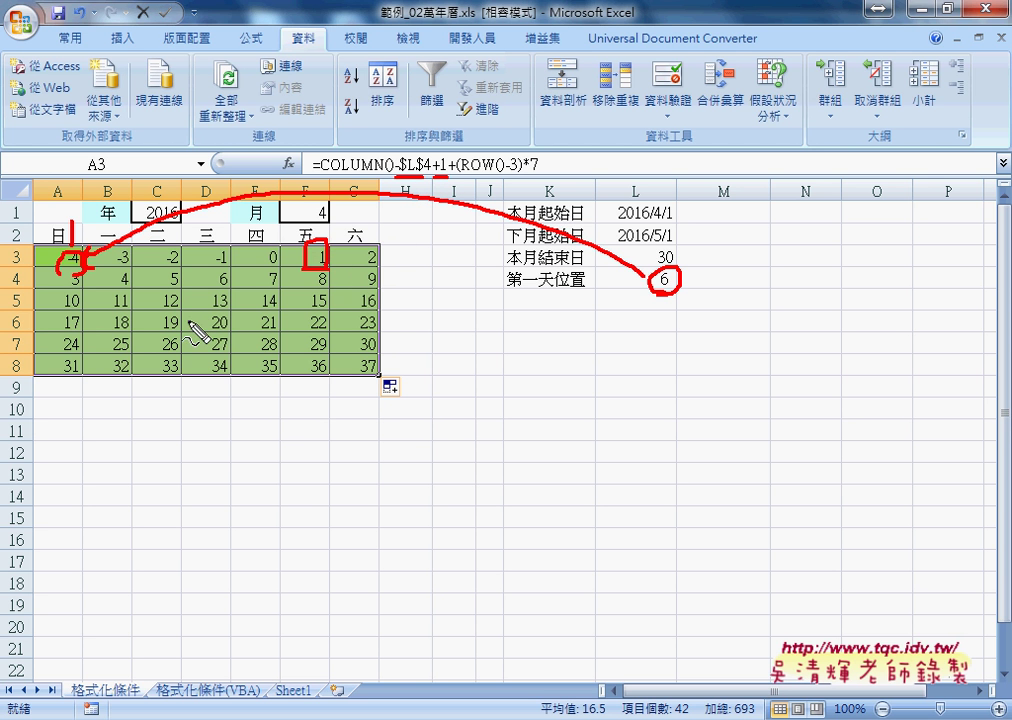
drag(356, 354, 380, 345)
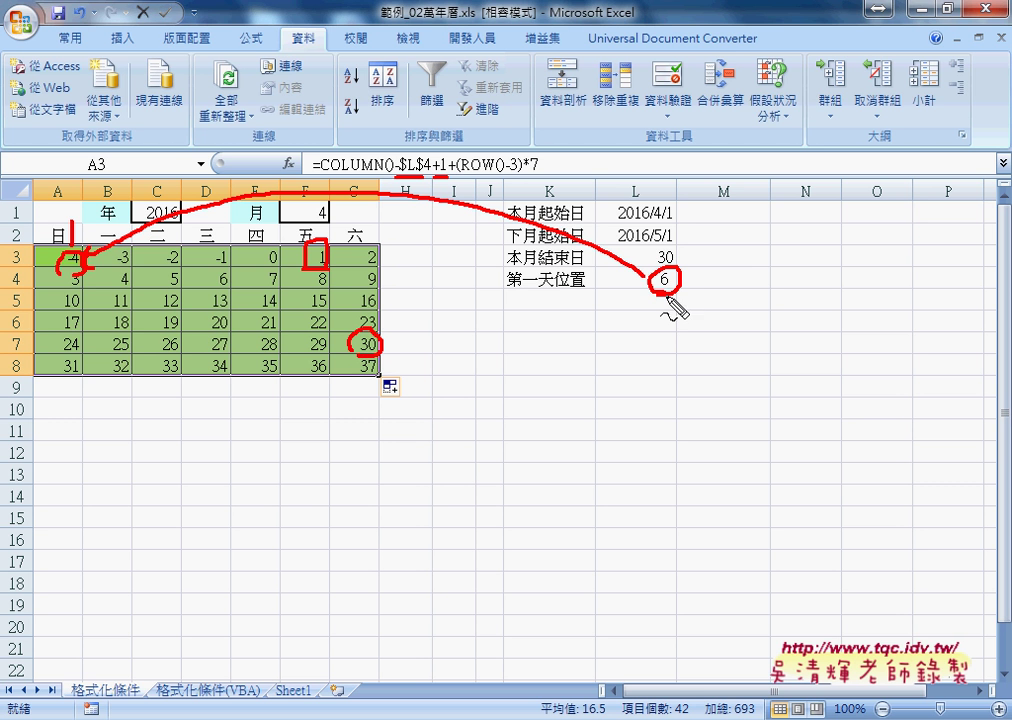
drag(90, 263, 277, 262)
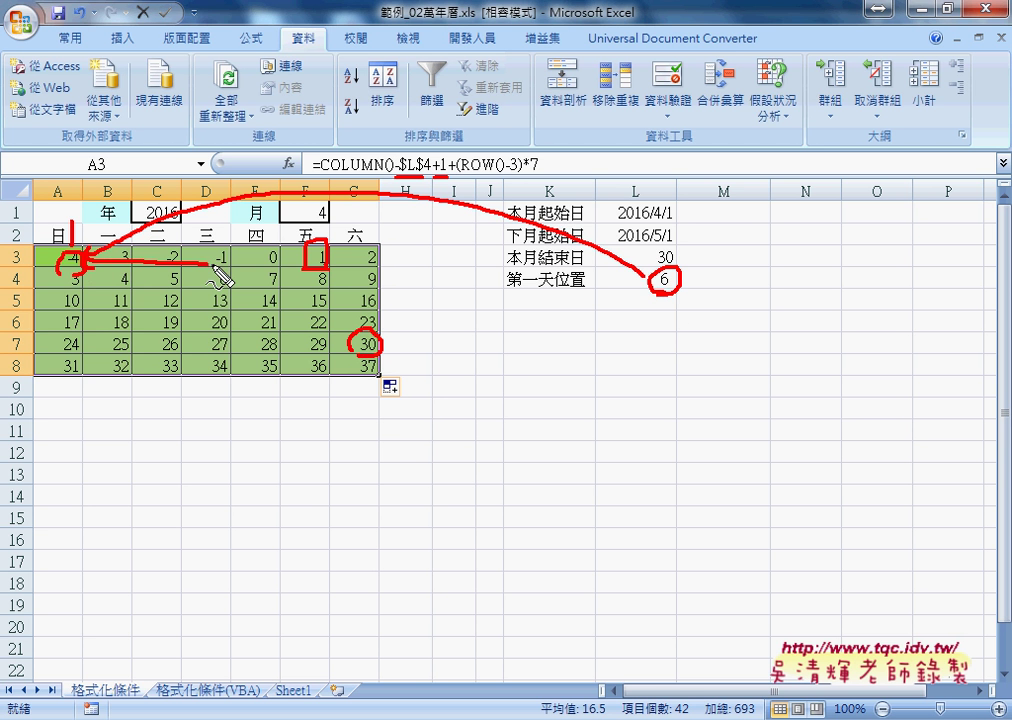
drag(105, 264, 280, 266)
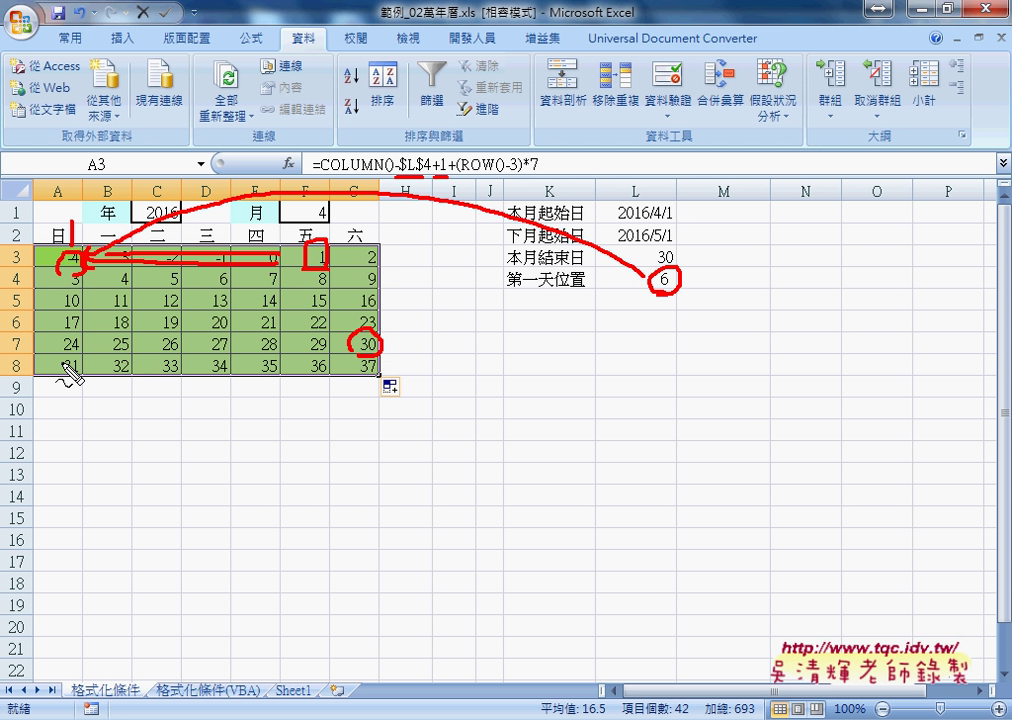
drag(65, 368, 370, 366)
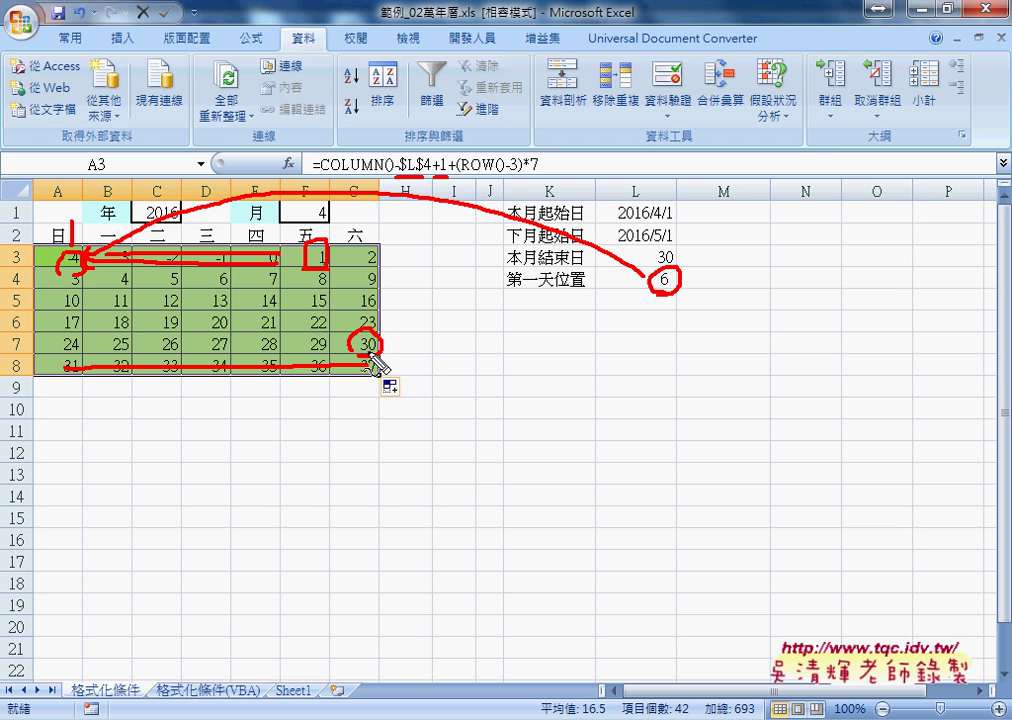
Step: Cut A3's old formula and insert an empty IF function from the 邏輯 category
key(Escape)
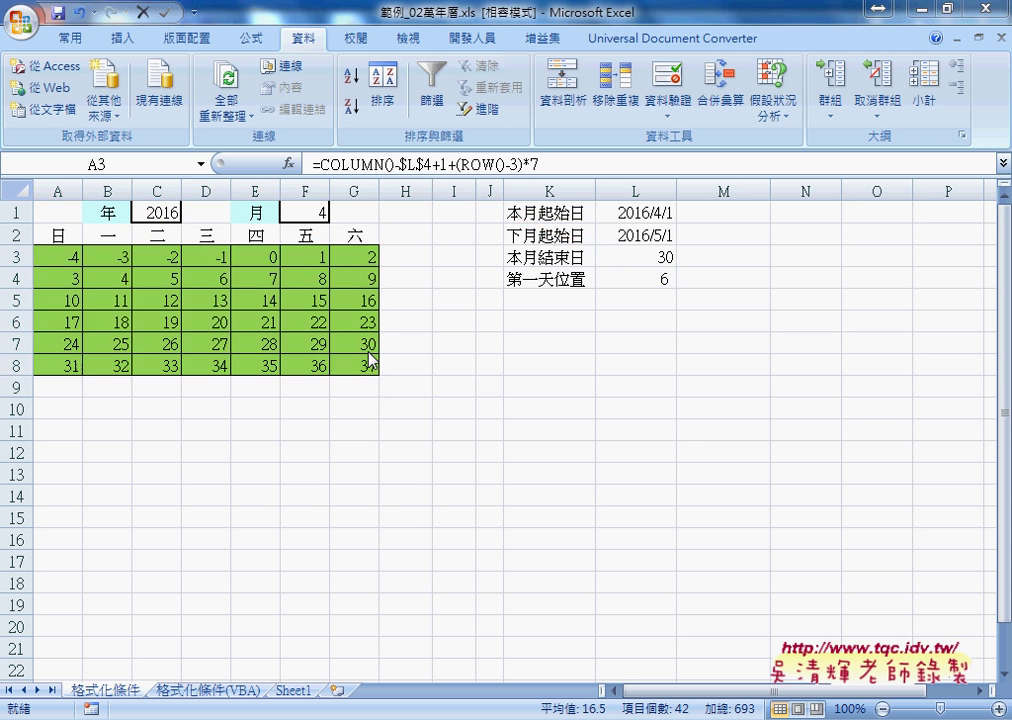
drag(314, 163, 614, 163)
key(ctrl+c)
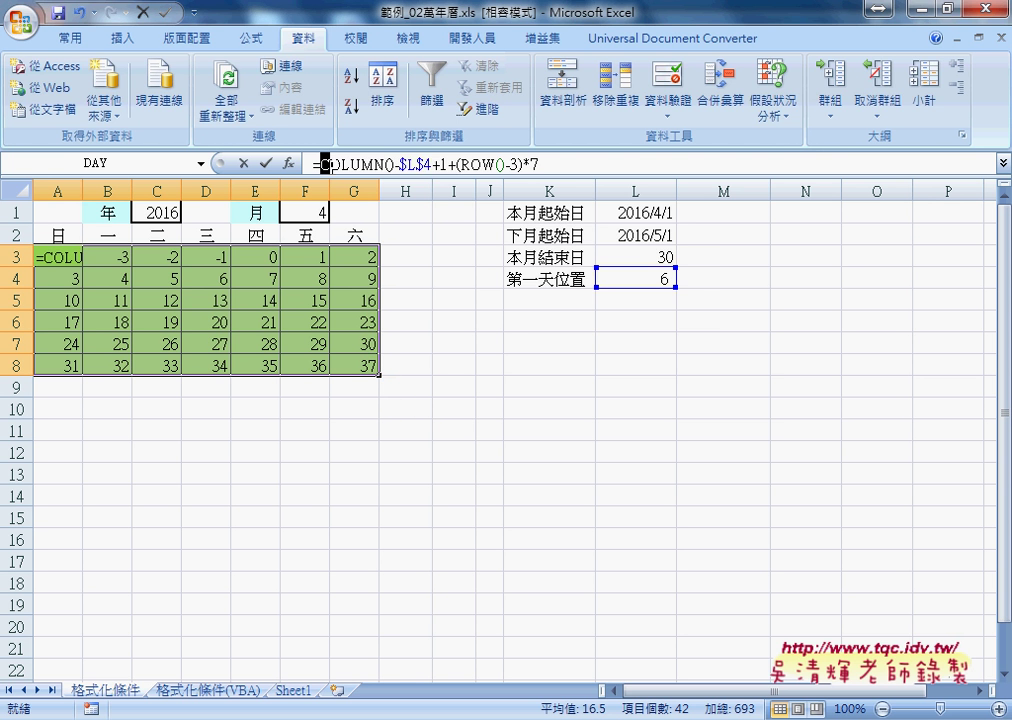
right_click(538, 166)
click(583, 187)
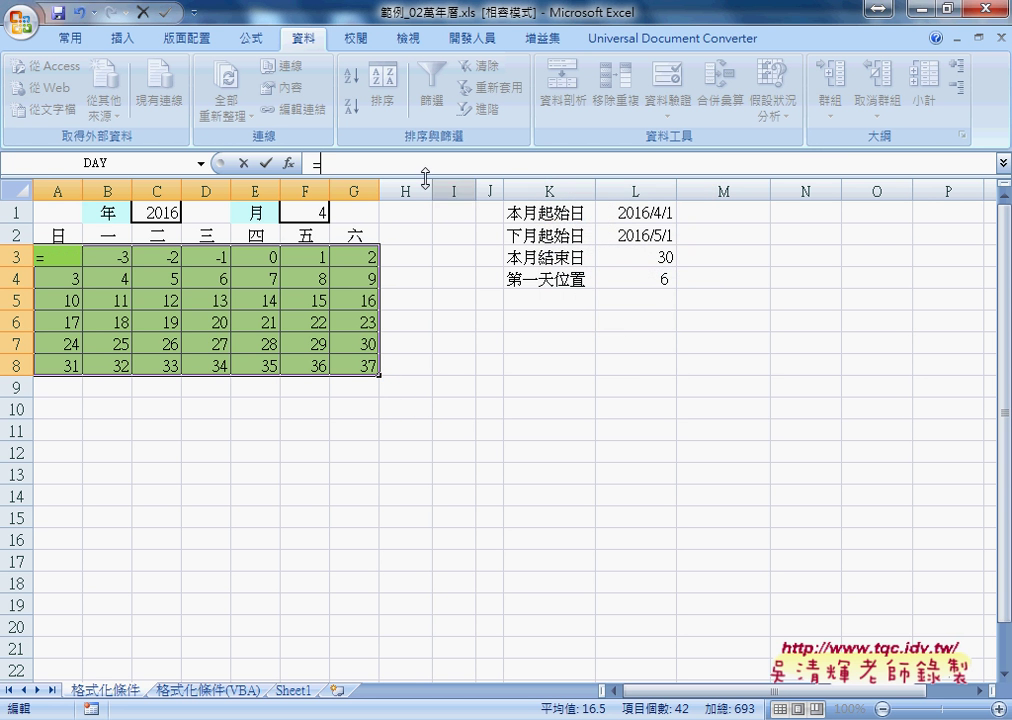
click(288, 163)
click(500, 387)
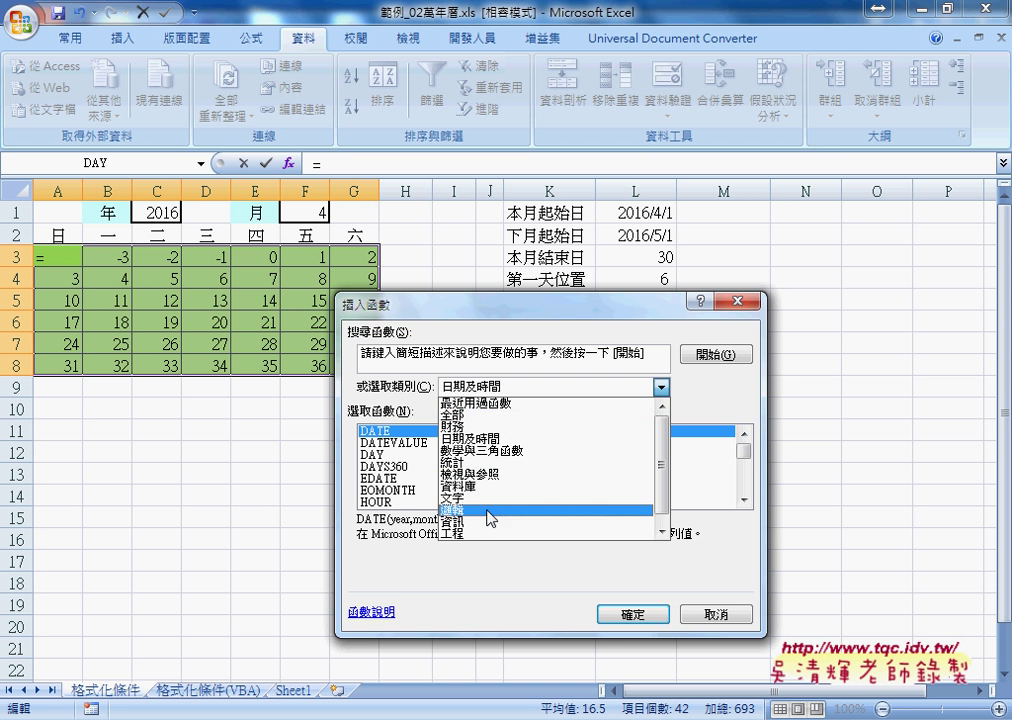
click(455, 509)
click(372, 456)
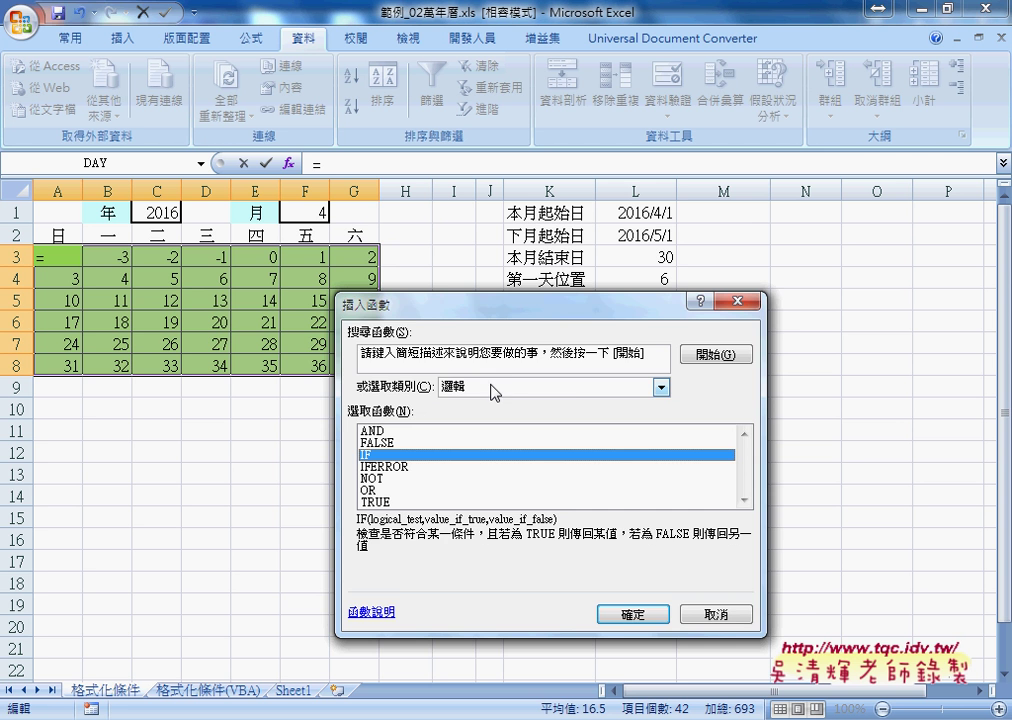
click(634, 614)
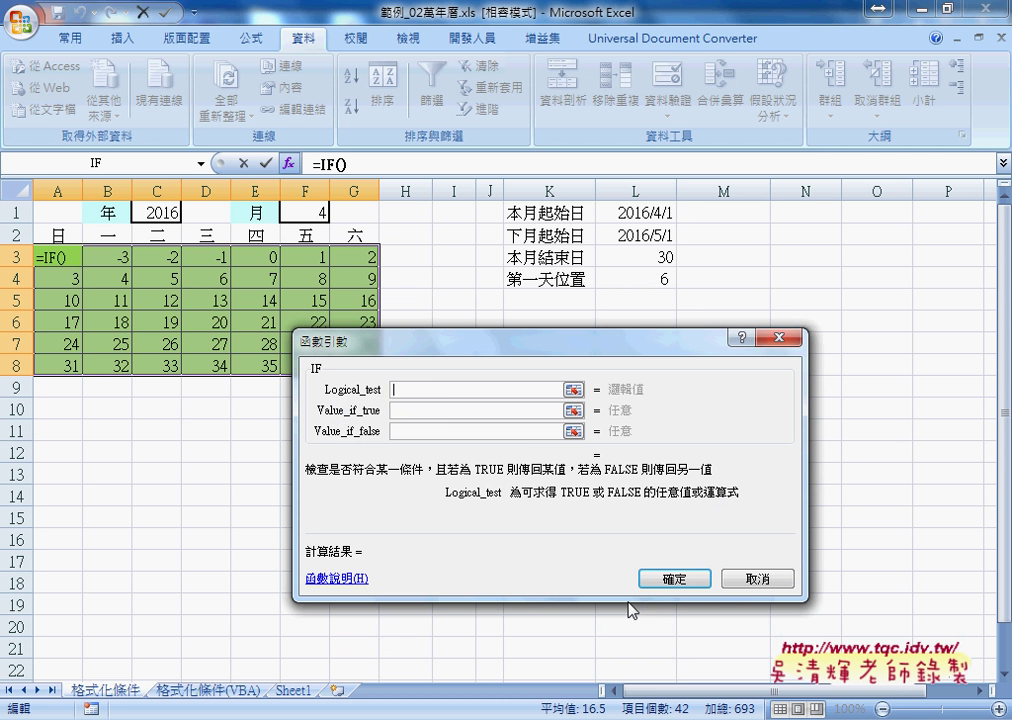
Step: Build the IF condition as OR(day-number formula >1, day-number formula >$L$3)
right_click(432, 393)
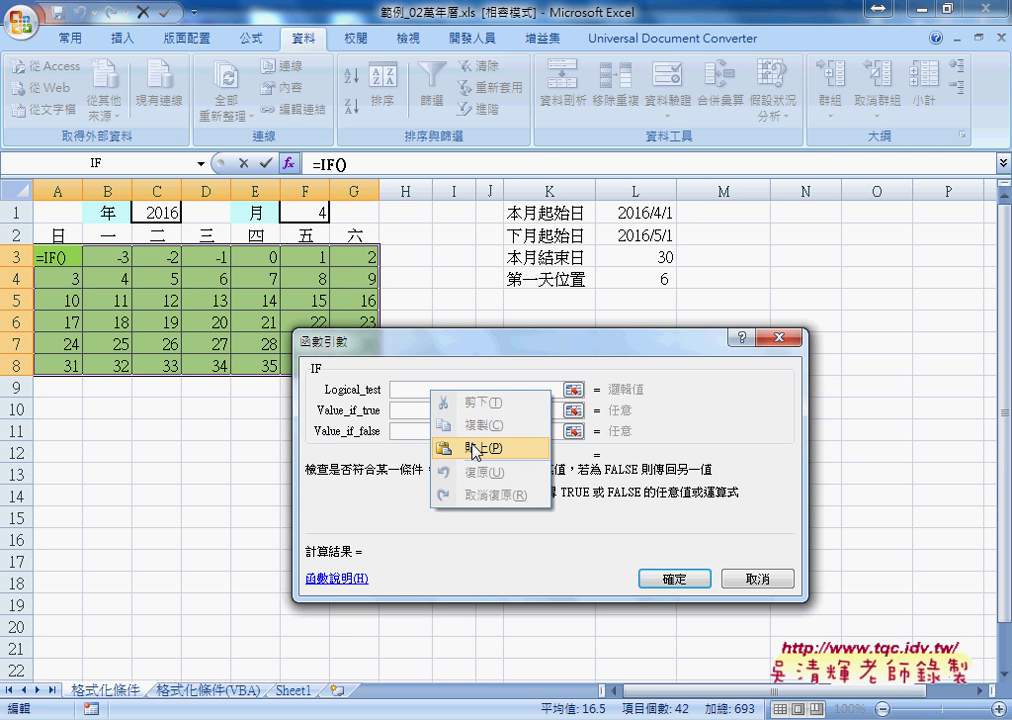
click(436, 394)
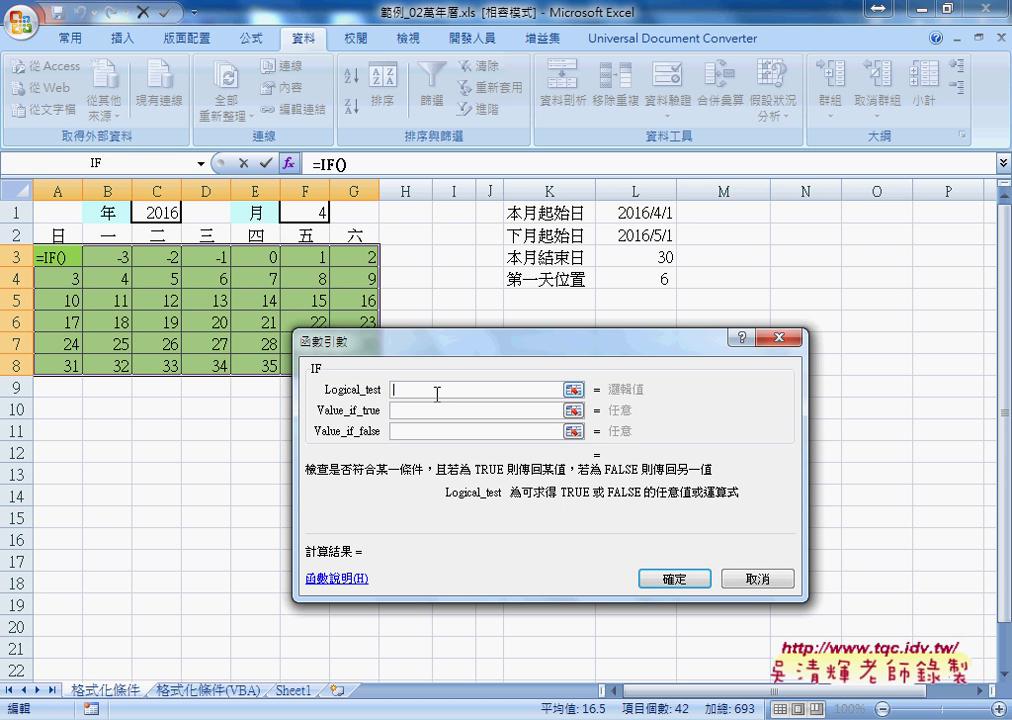
text(o)
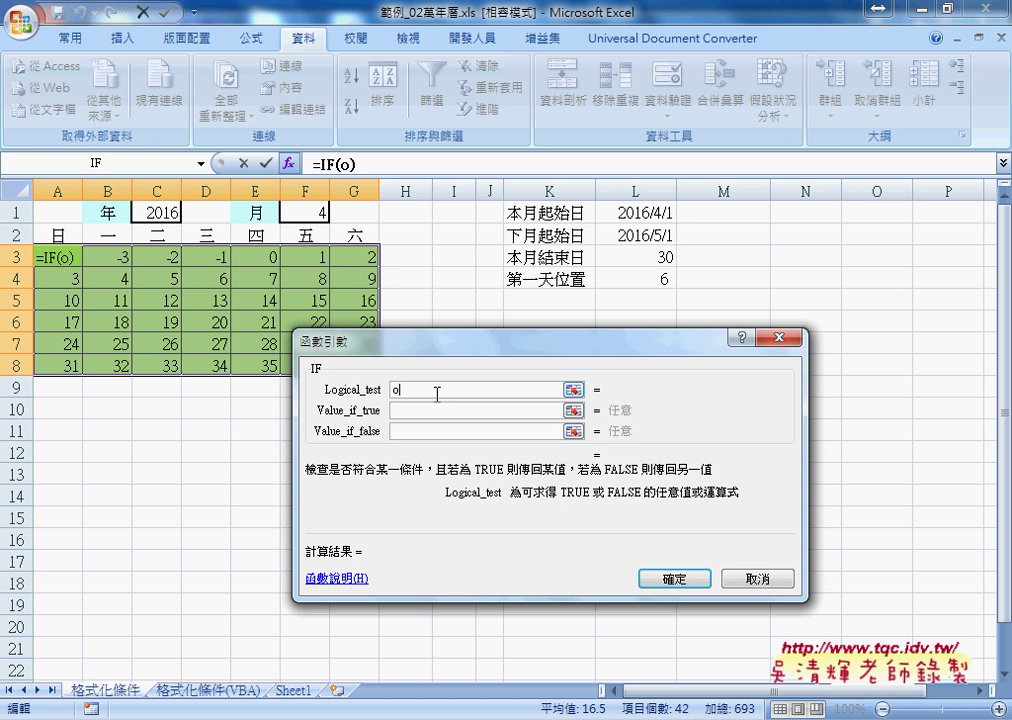
text(r()
key(ctrl+v)
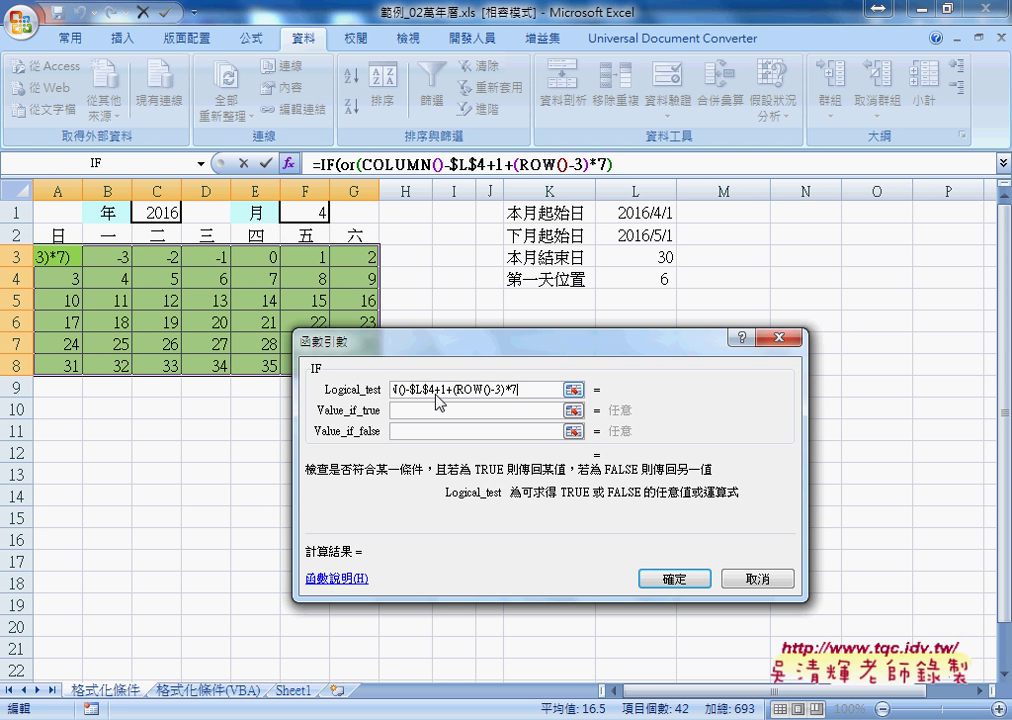
text(>)
text(1)
text(,)
key(ctrl+v)
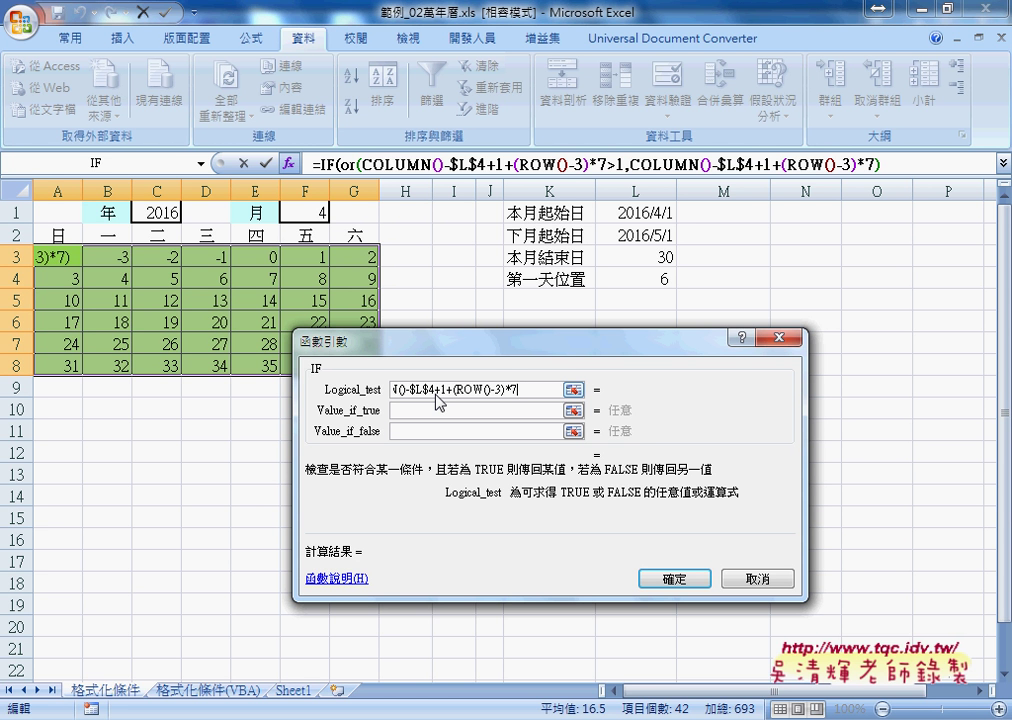
text(>)
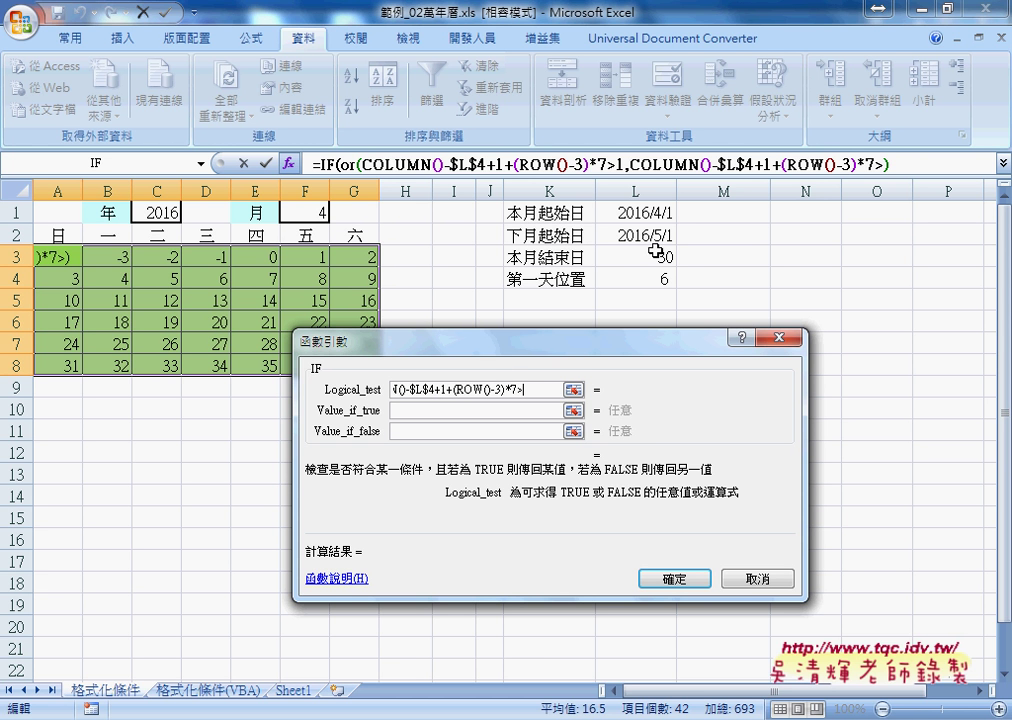
click(661, 258)
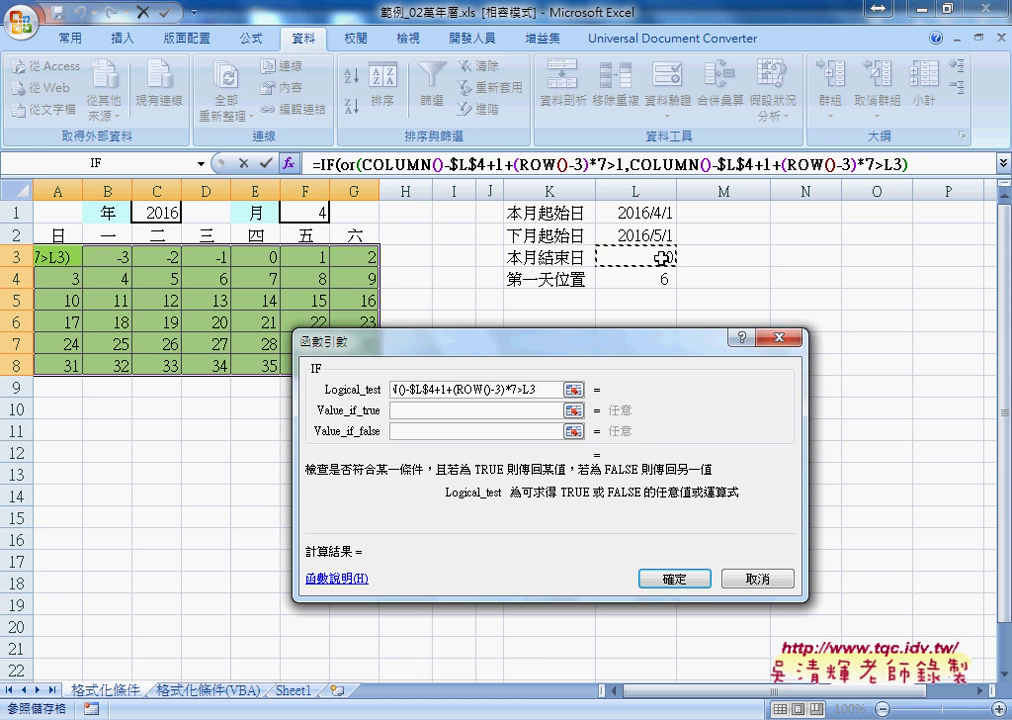
click(532, 386)
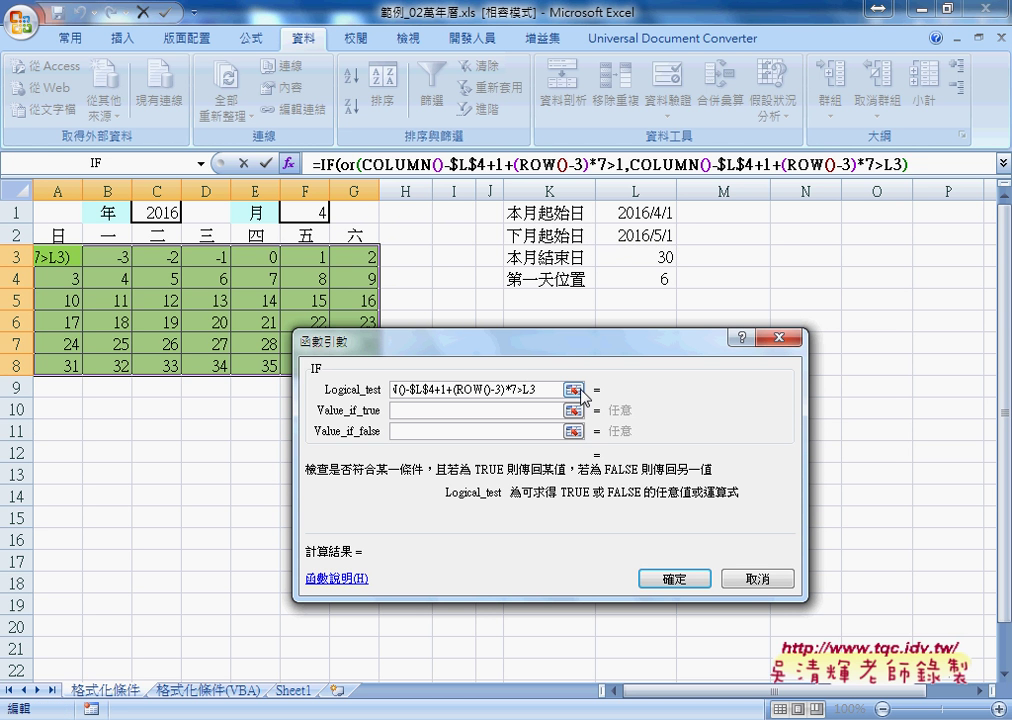
key(F4)
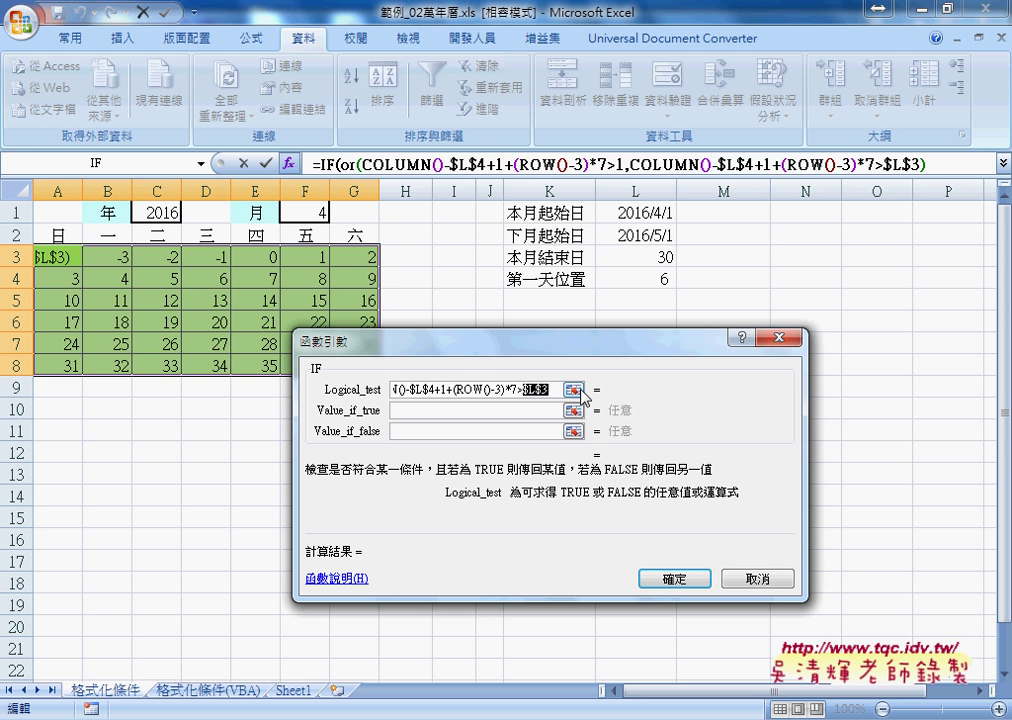
click(555, 390)
text())
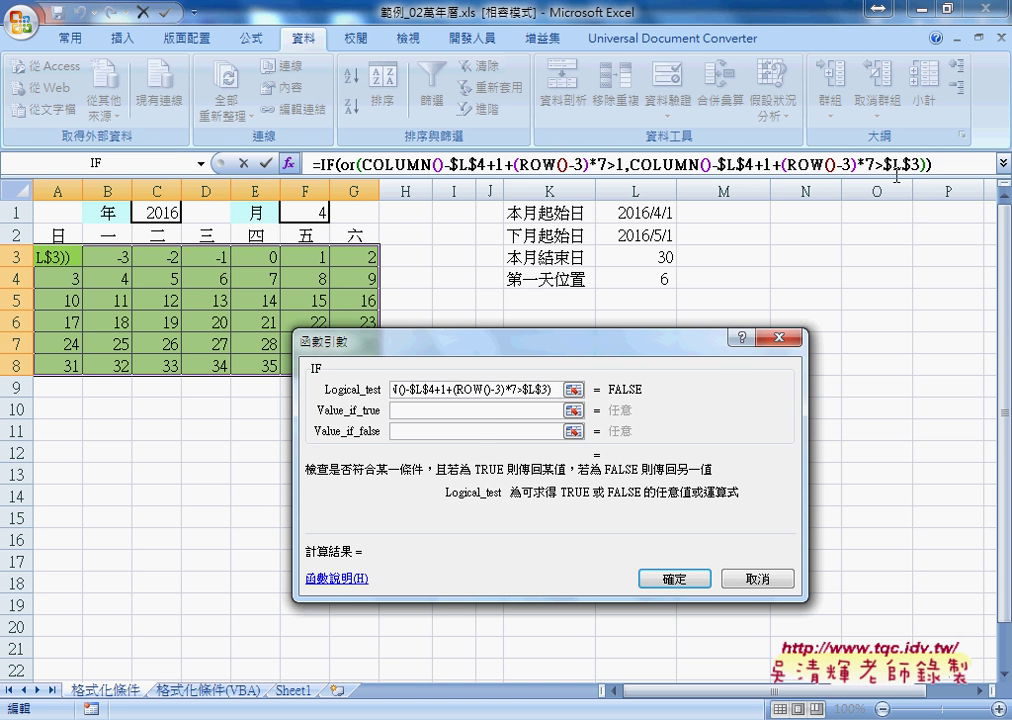
Step: Set the IF true value to "" and the false value to the day-number formula
click(467, 410)
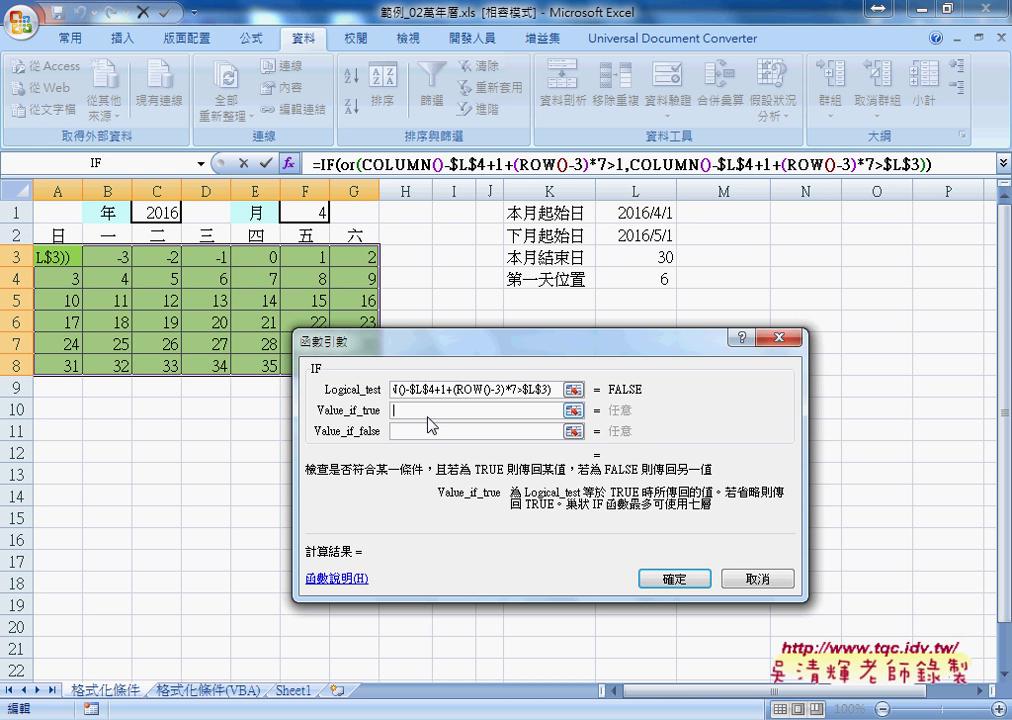
text(")
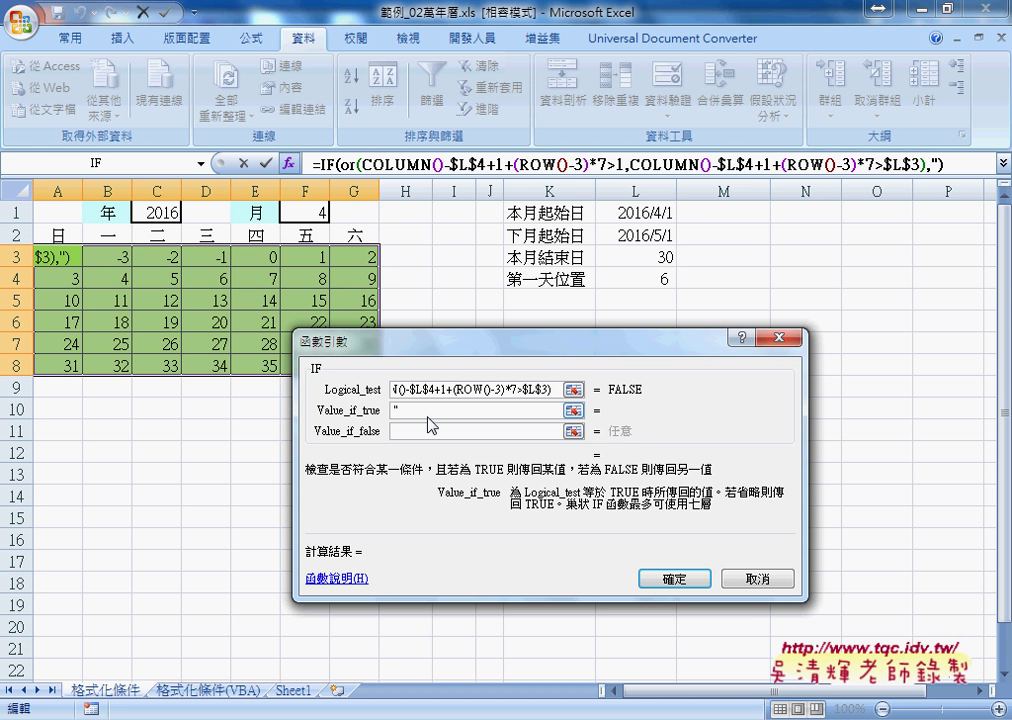
text("")
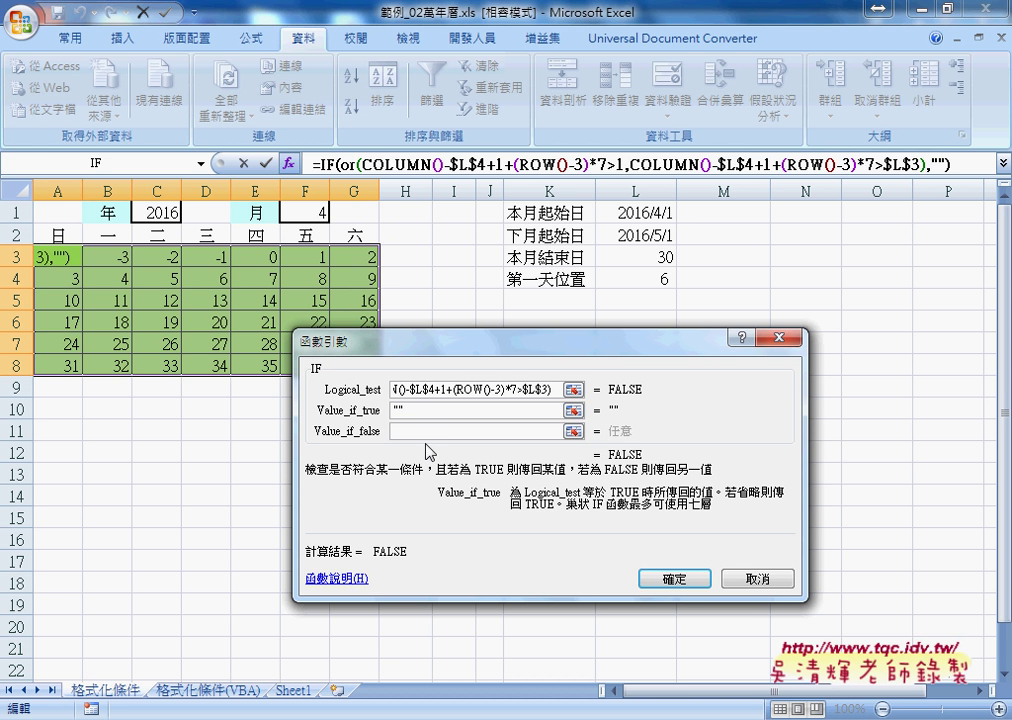
click(428, 430)
right_click(428, 430)
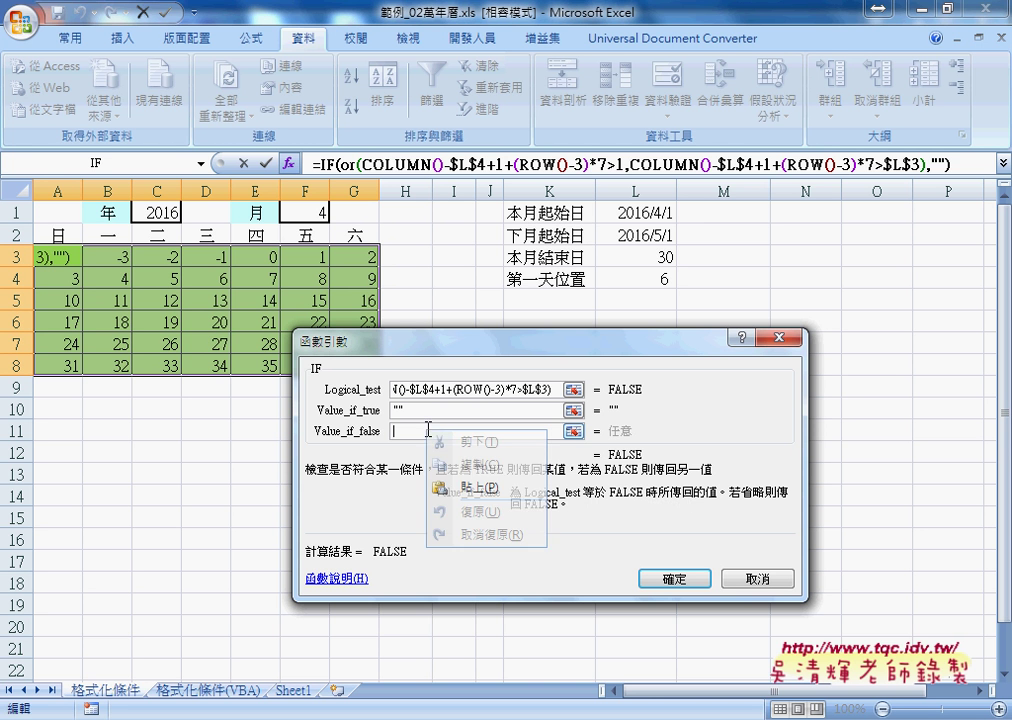
click(430, 483)
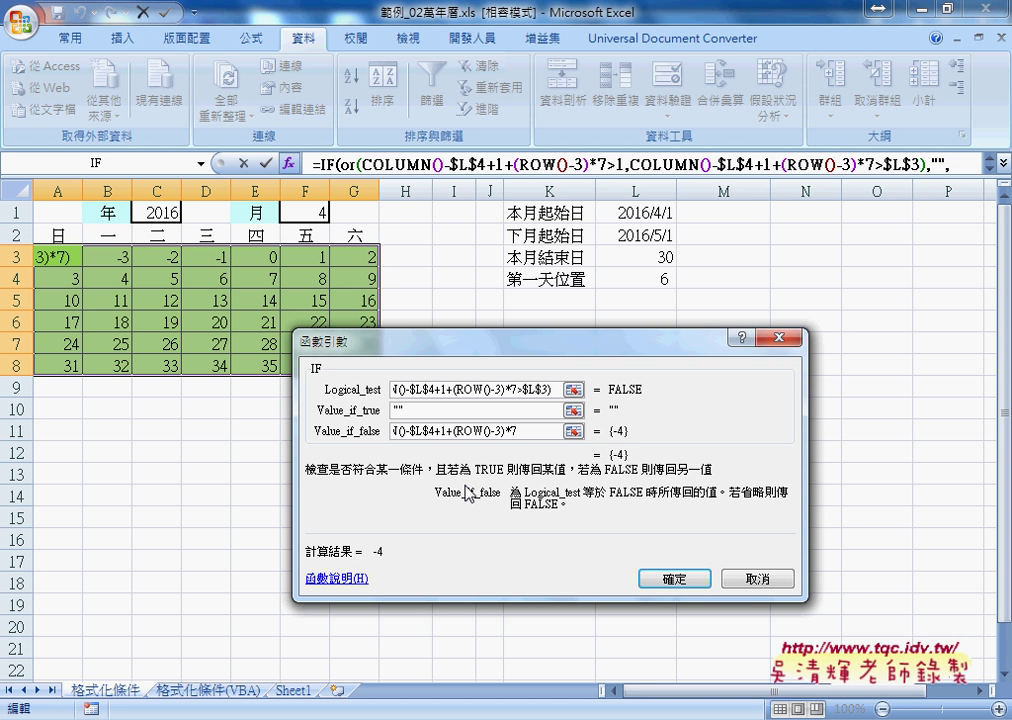
click(677, 584)
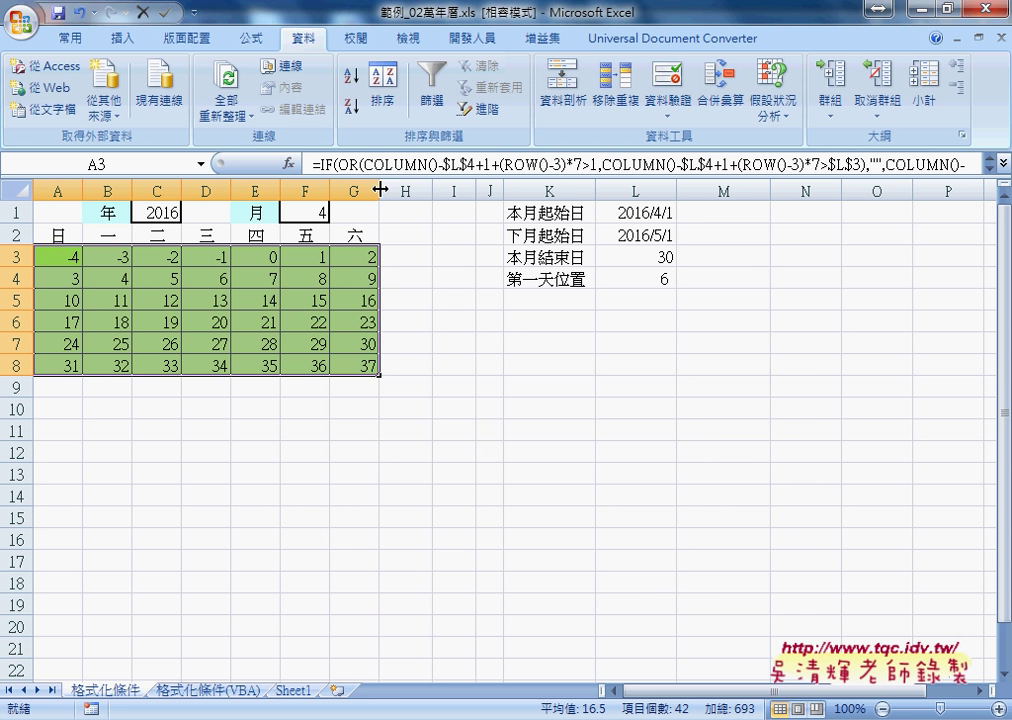
Step: Change A3's first OR test from >1 to <1 so A3 shows blank
click(333, 163)
click(288, 163)
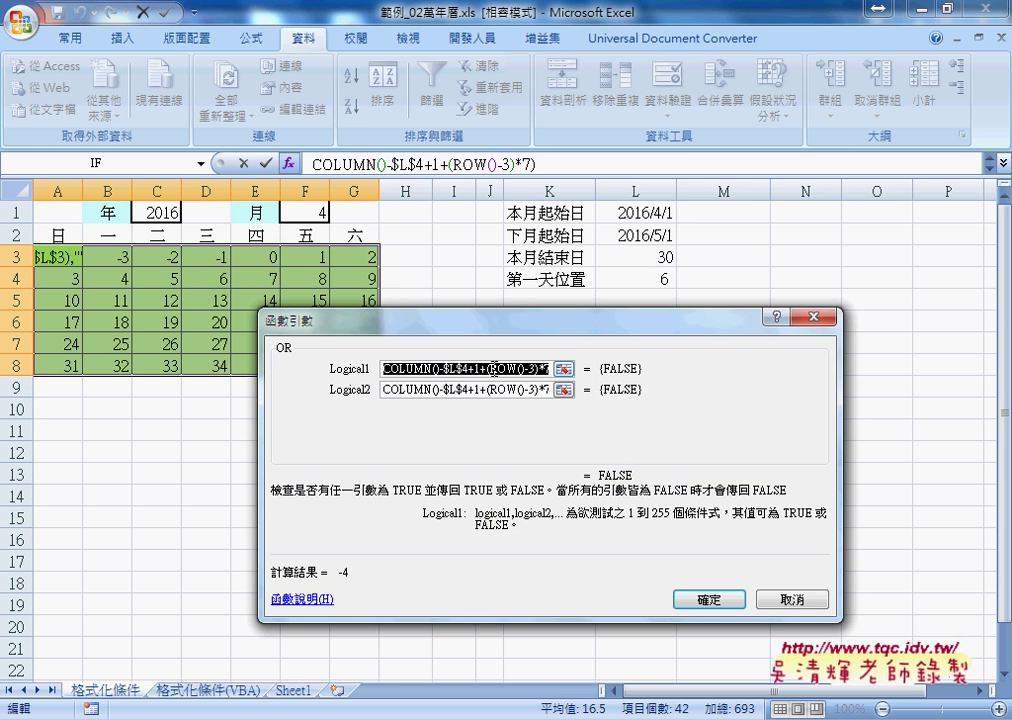
click(395, 369)
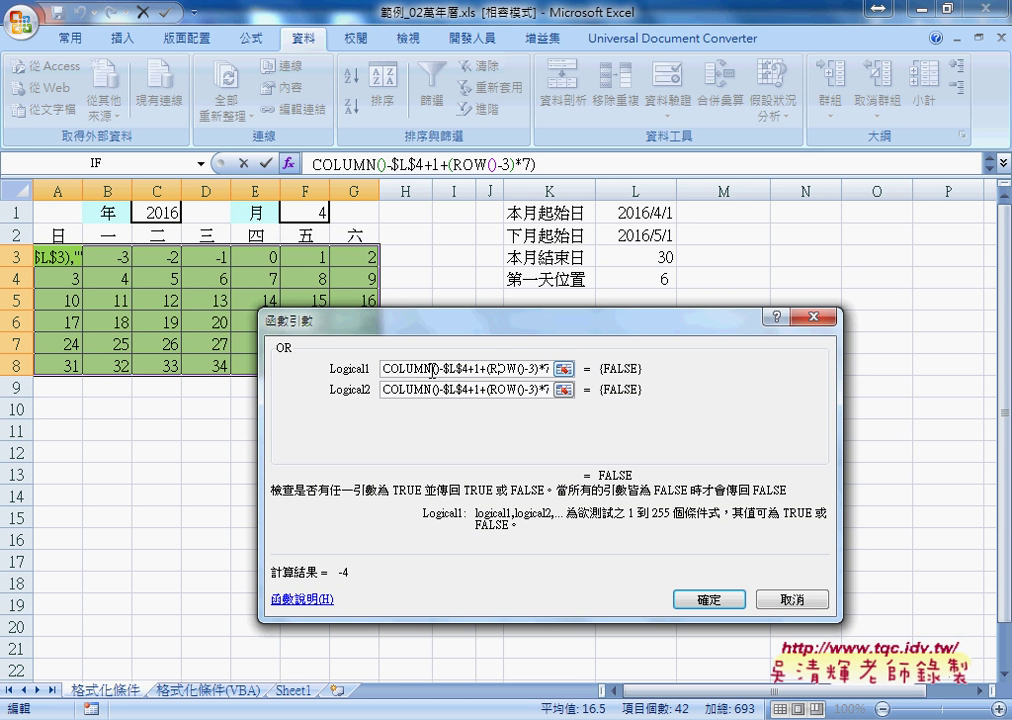
drag(395, 369, 549, 369)
click(546, 369)
text(>1)
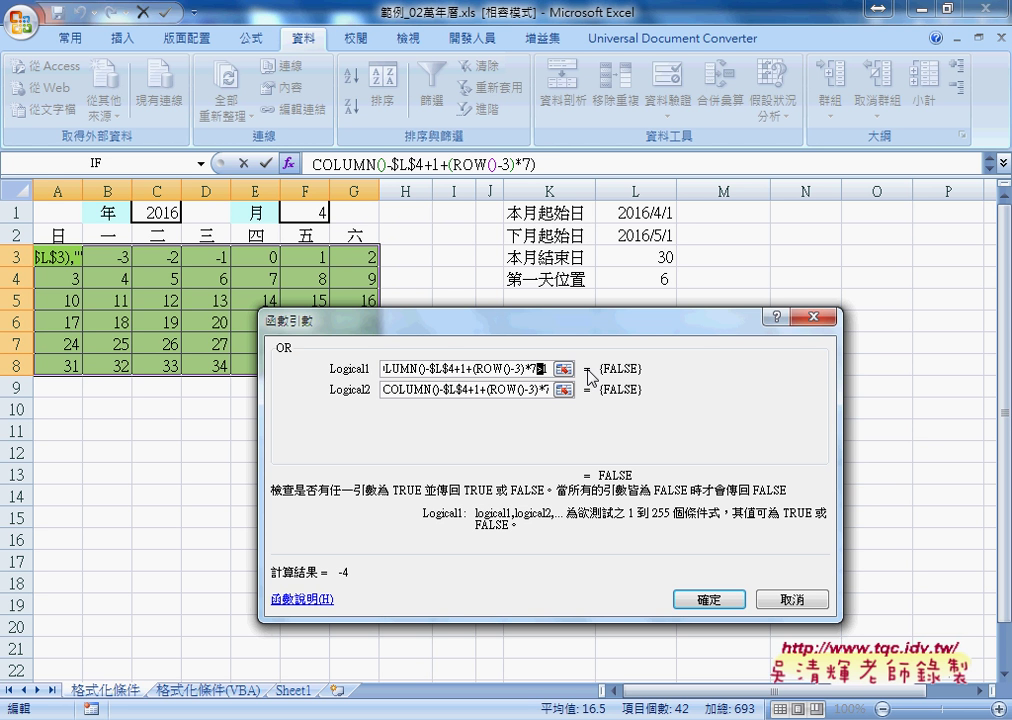
text(<)
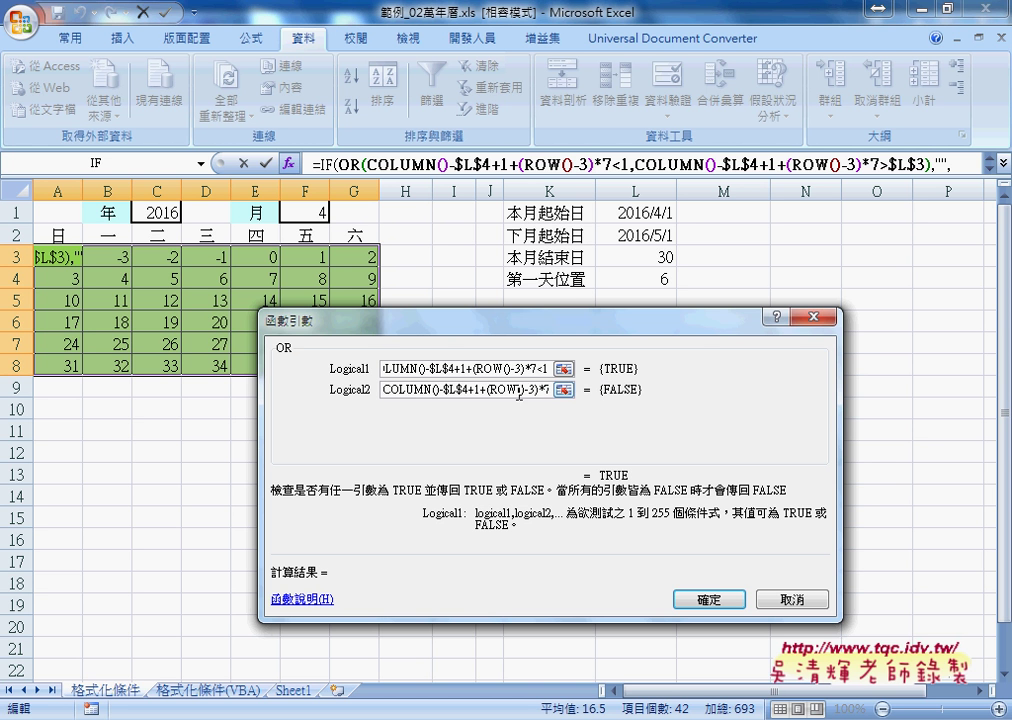
drag(548, 389, 484, 388)
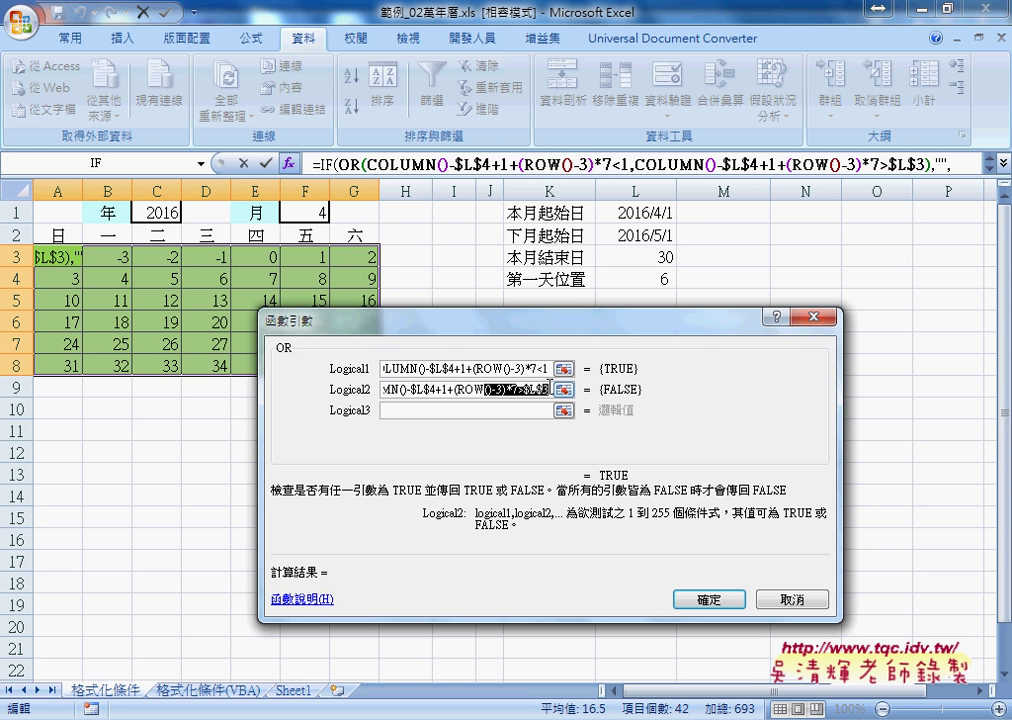
click(715, 592)
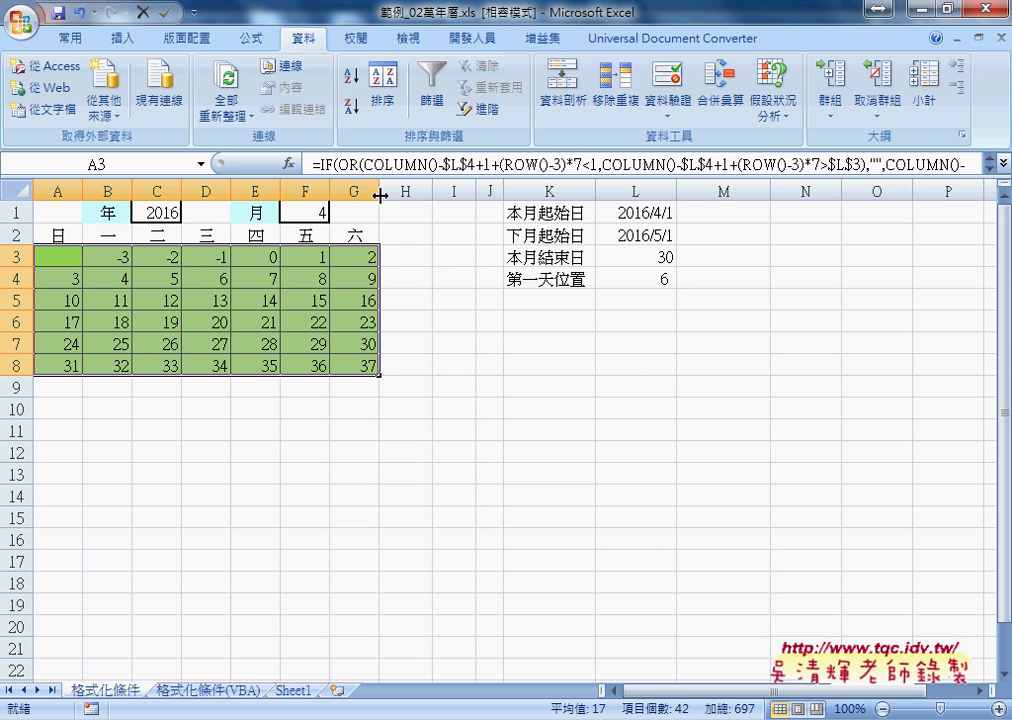
Step: Fill A3's IF/OR date formula across to G3 and down to row 8, showing only April days 1–30
click(42, 257)
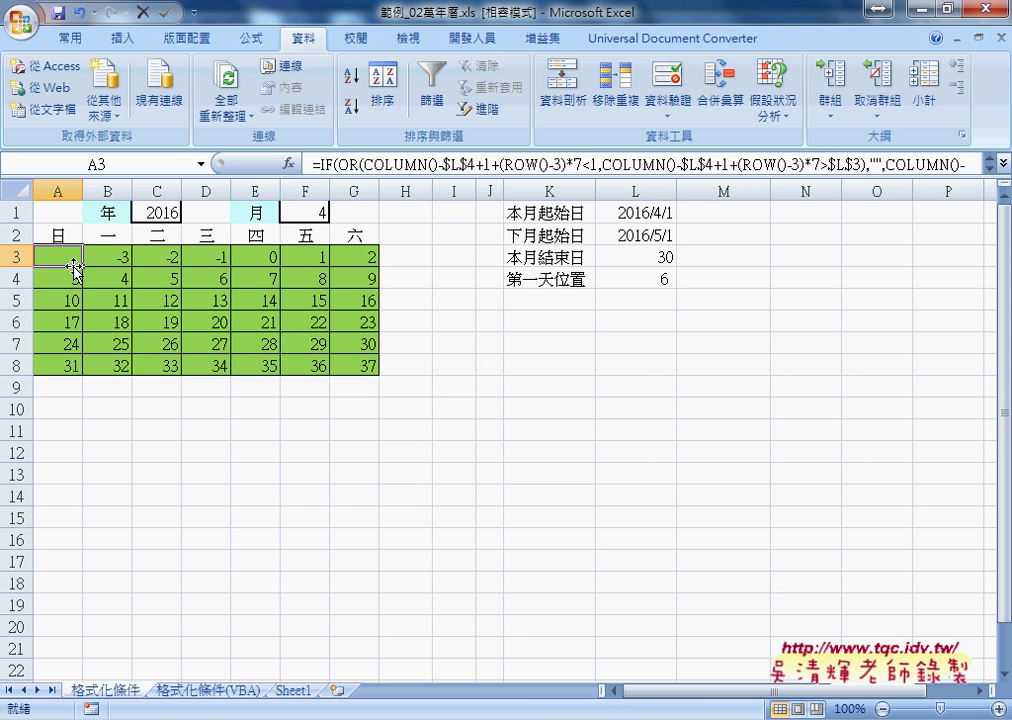
drag(81, 267, 379, 267)
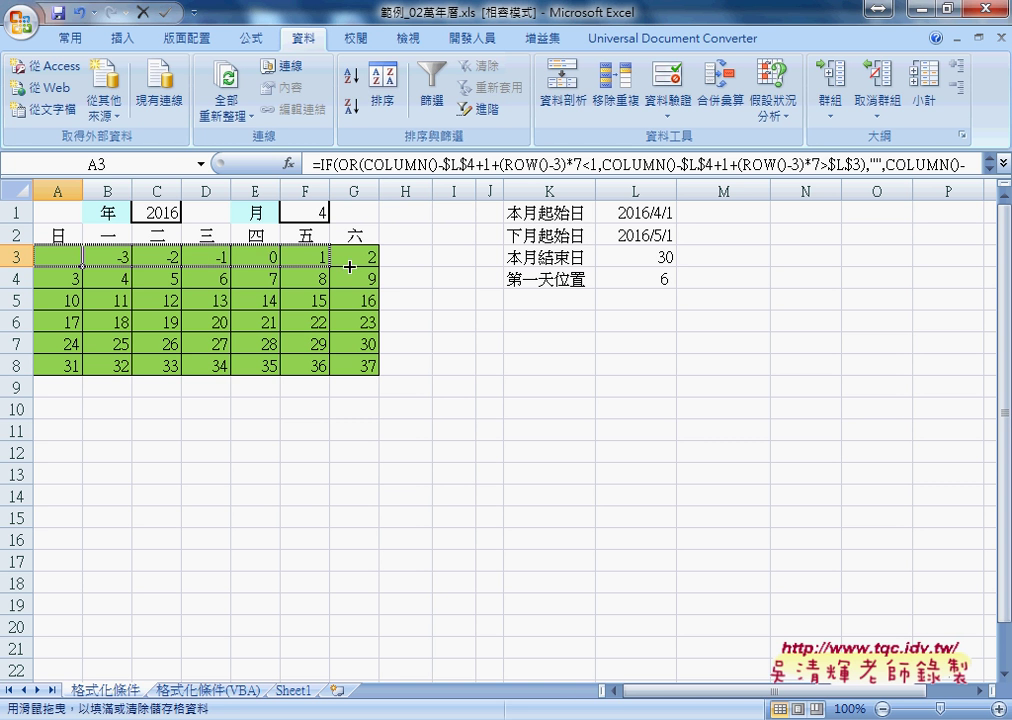
drag(379, 267, 381, 373)
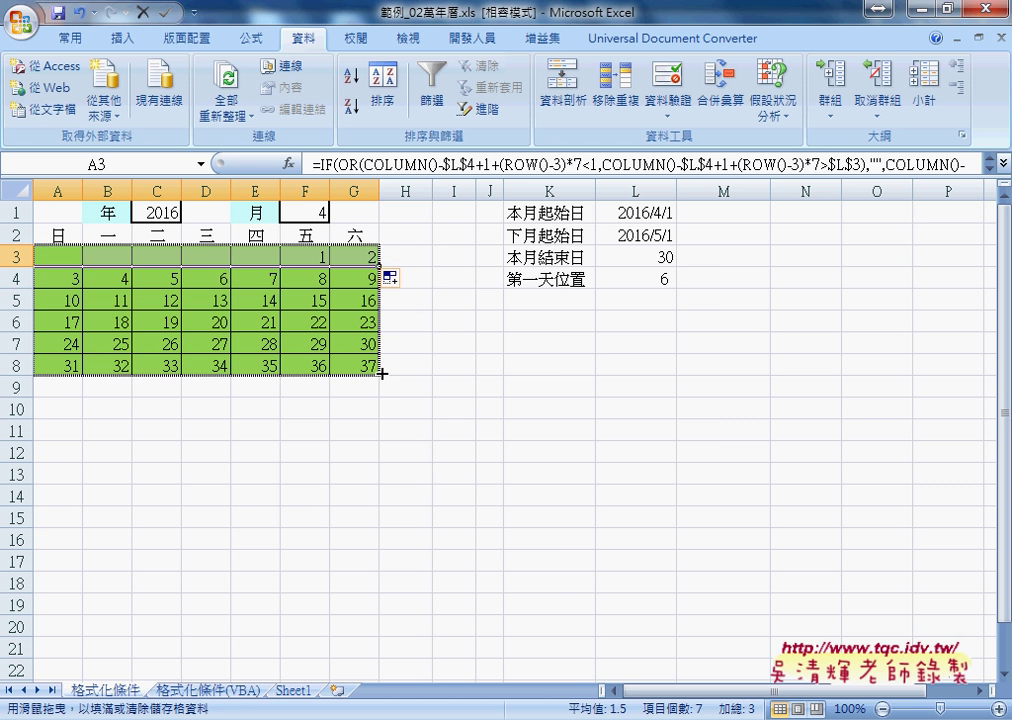
drag(381, 373, 382, 374)
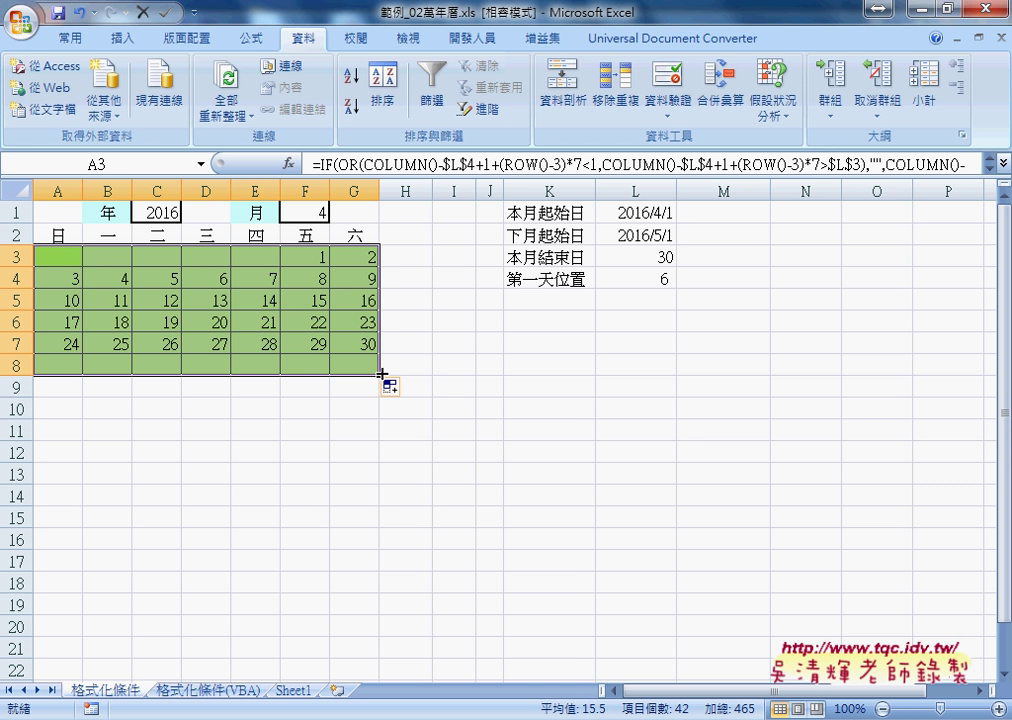
Step: Set F1 to month 5 and check the May 2016 grid against the system calendar
click(306, 212)
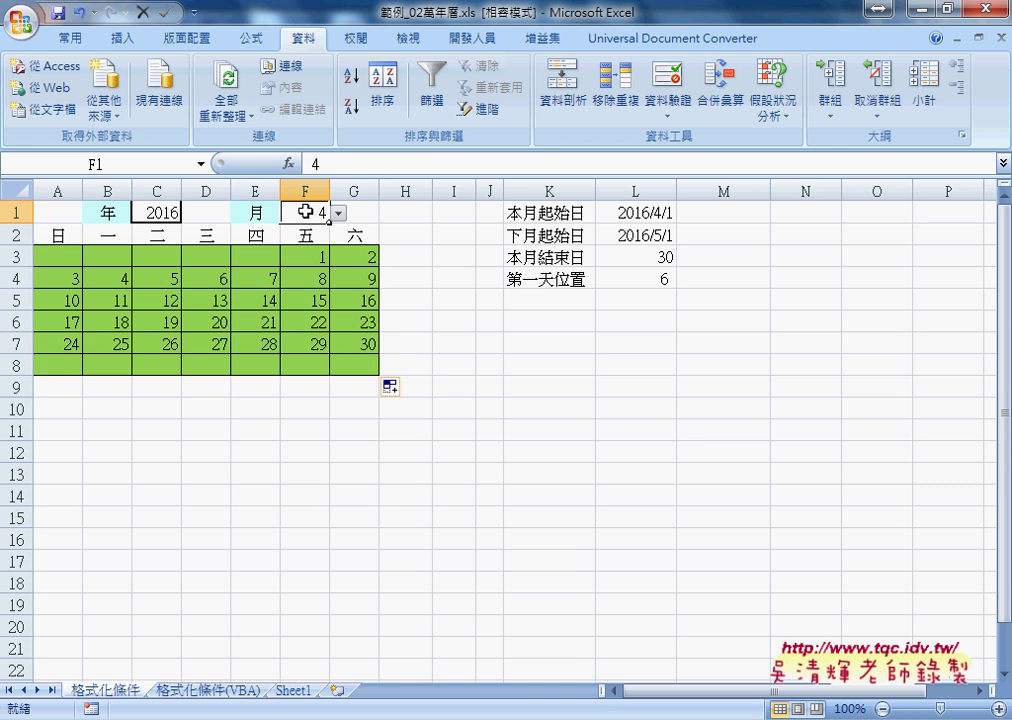
click(340, 214)
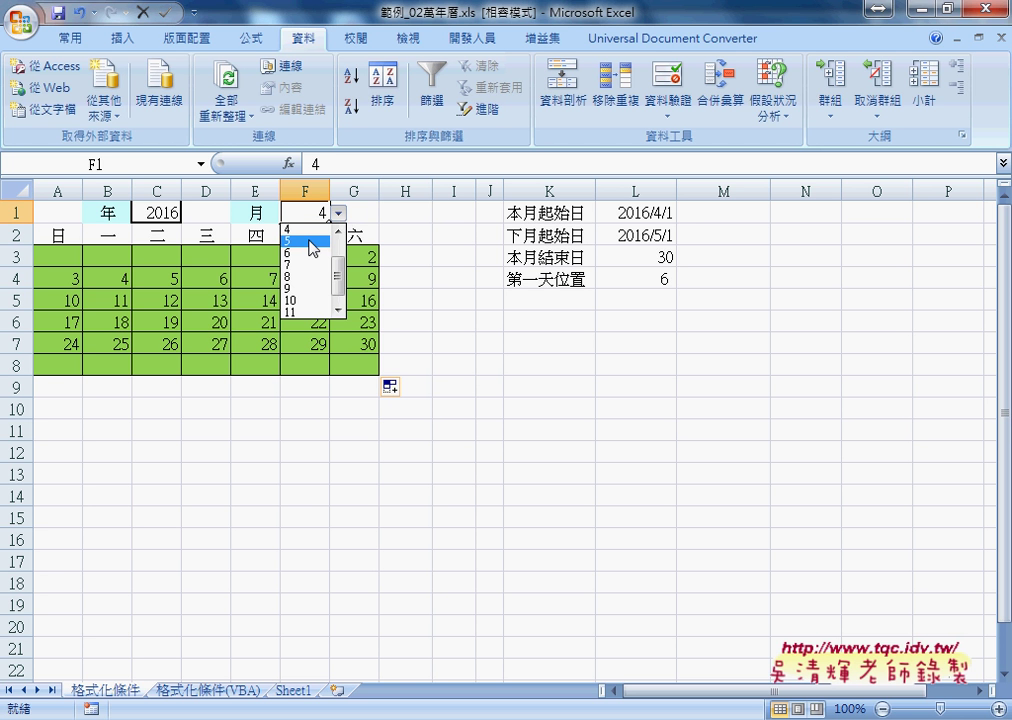
click(314, 242)
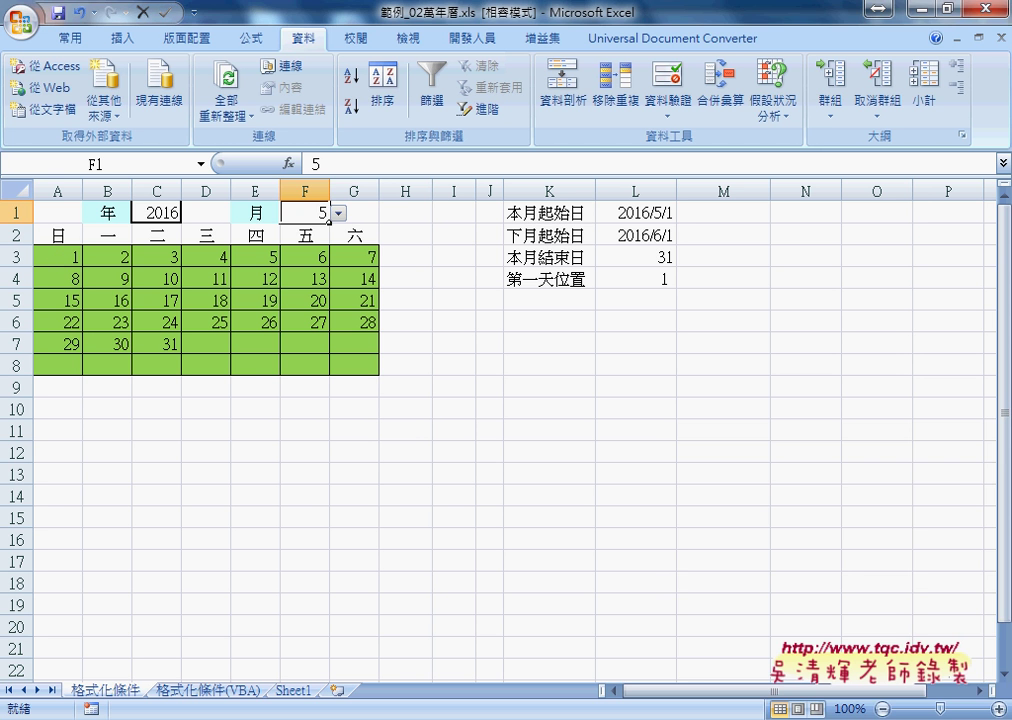
click(970, 719)
click(837, 503)
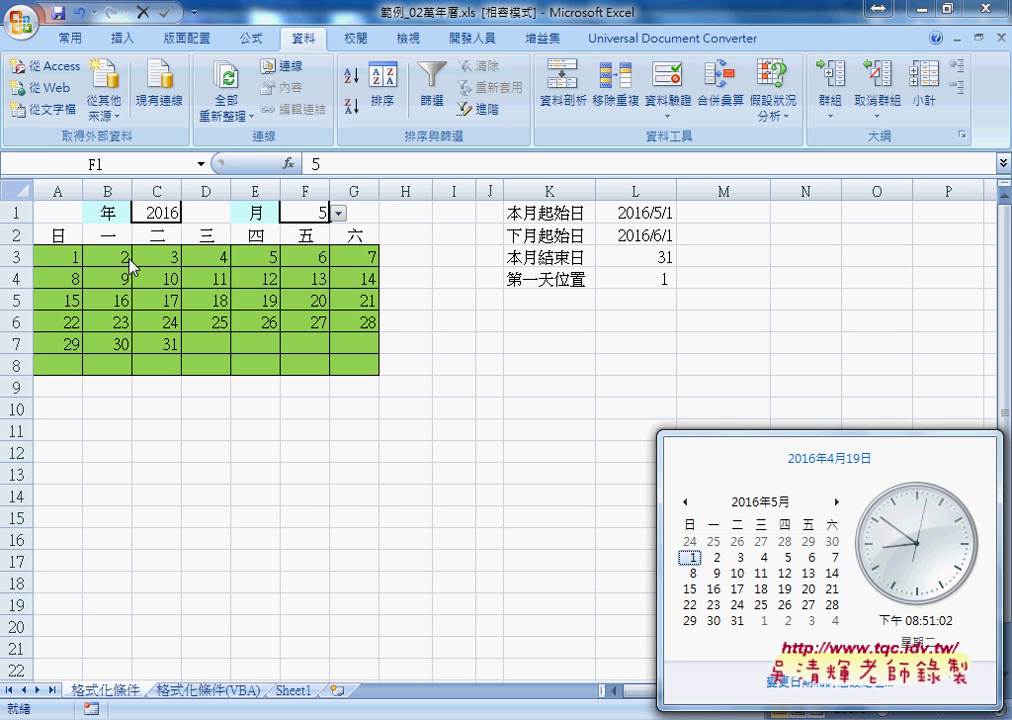
key(Escape)
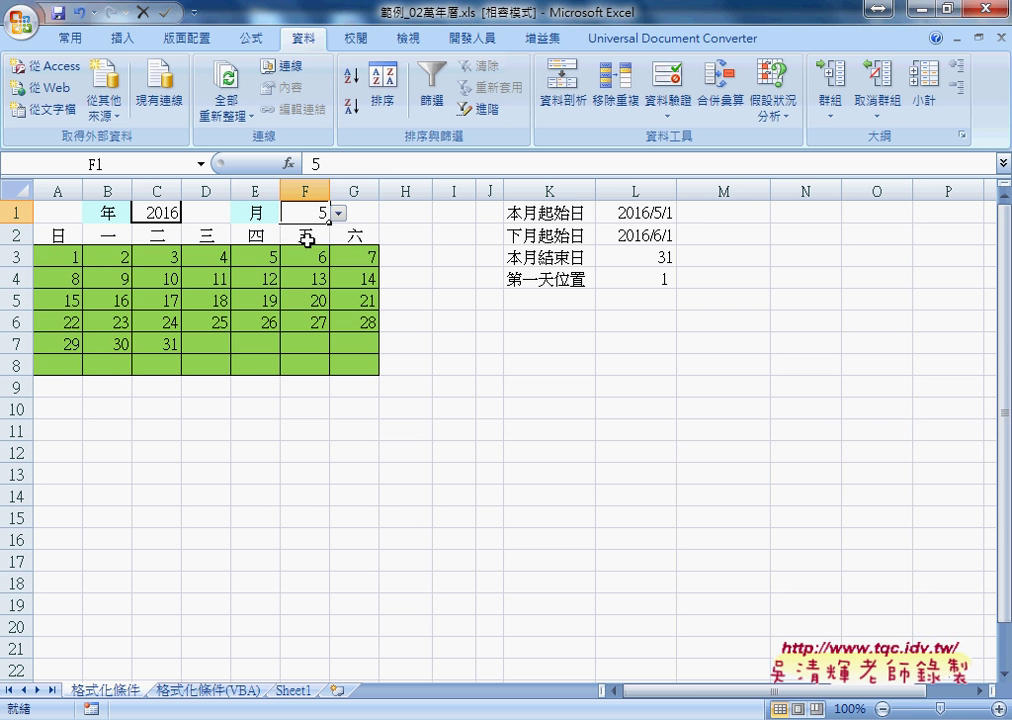
Step: Switch F1 to month 7, then to month 6 for June 2016
click(339, 213)
click(322, 253)
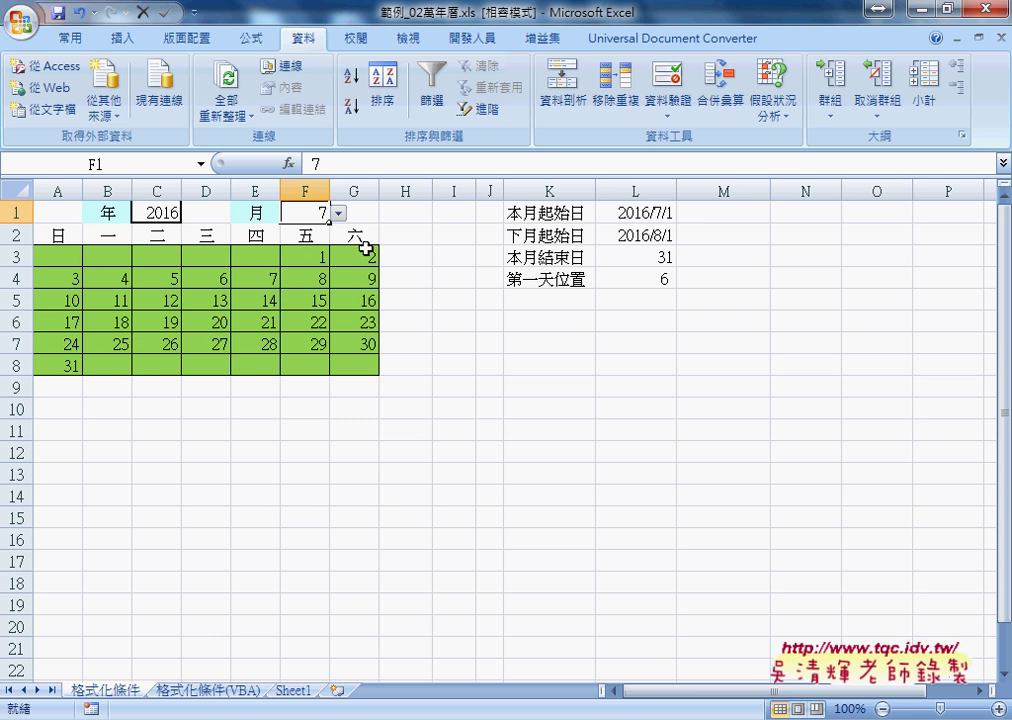
click(338, 213)
click(314, 250)
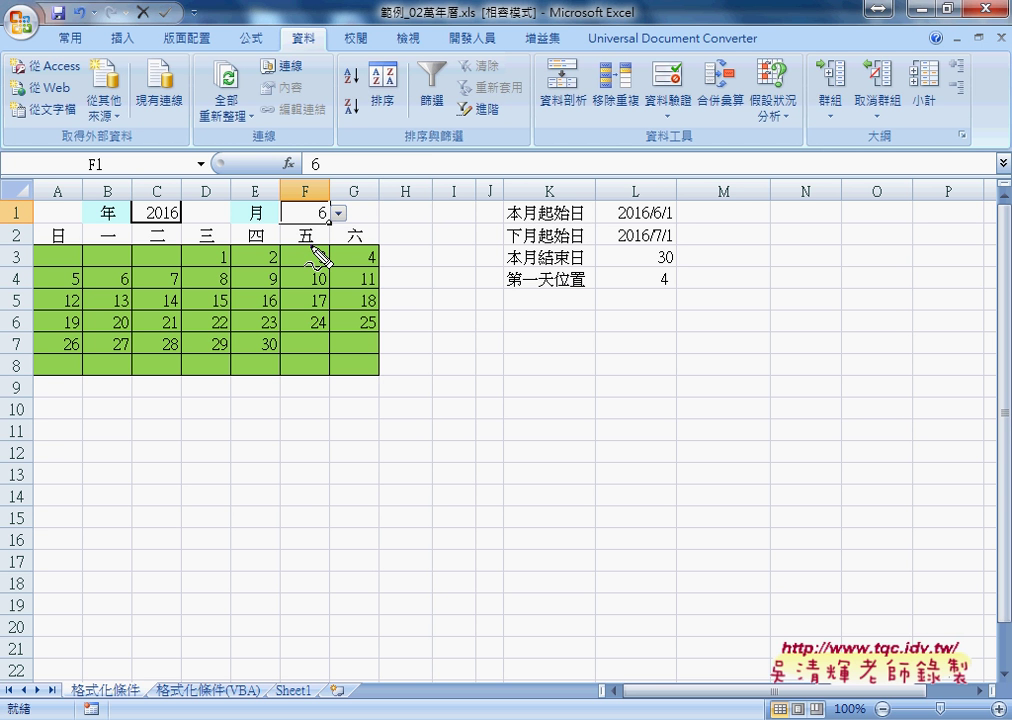
drag(313, 252, 300, 190)
mouse_move(385, 192)
mouse_down()
mouse_move(657, 203)
mouse_move(677, 263)
mouse_move(670, 273)
mouse_up()
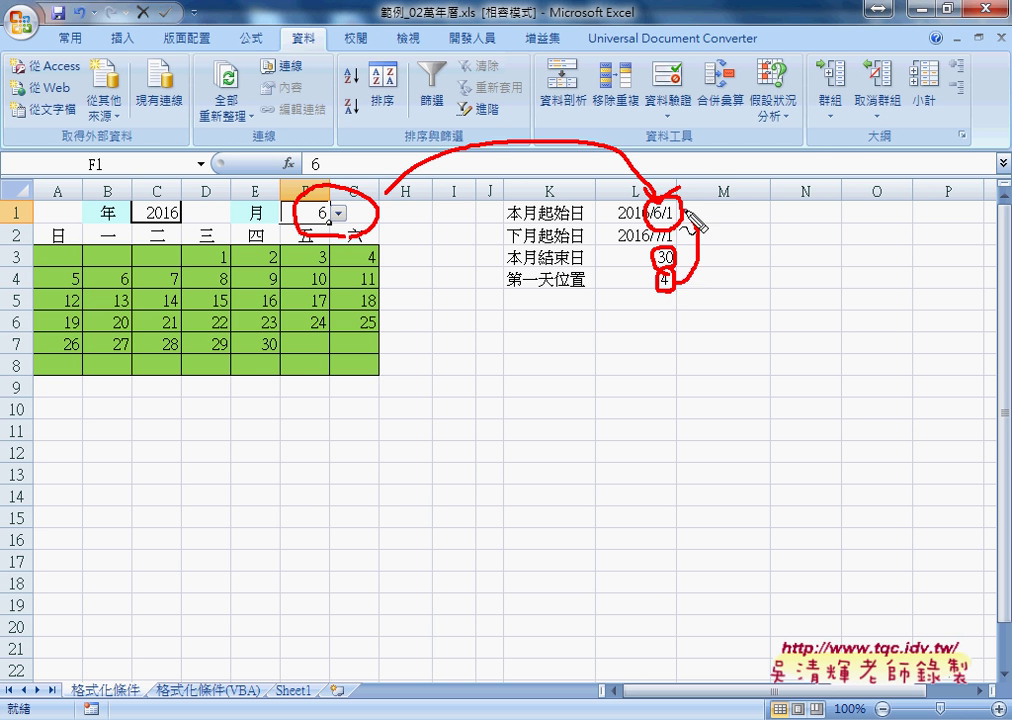
drag(680, 207, 680, 287)
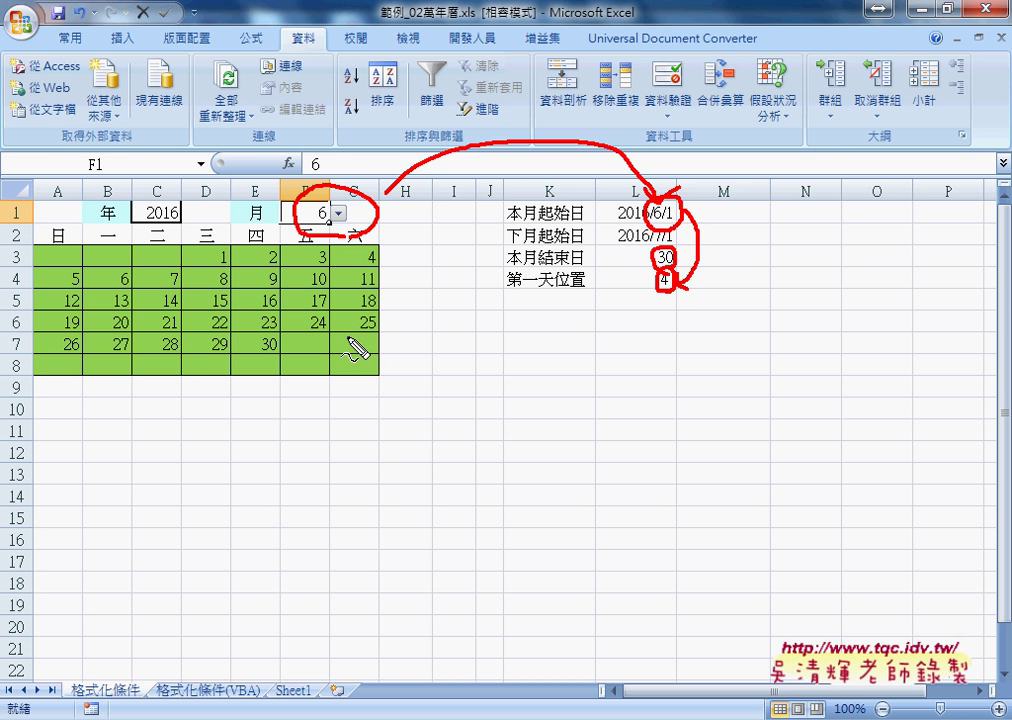